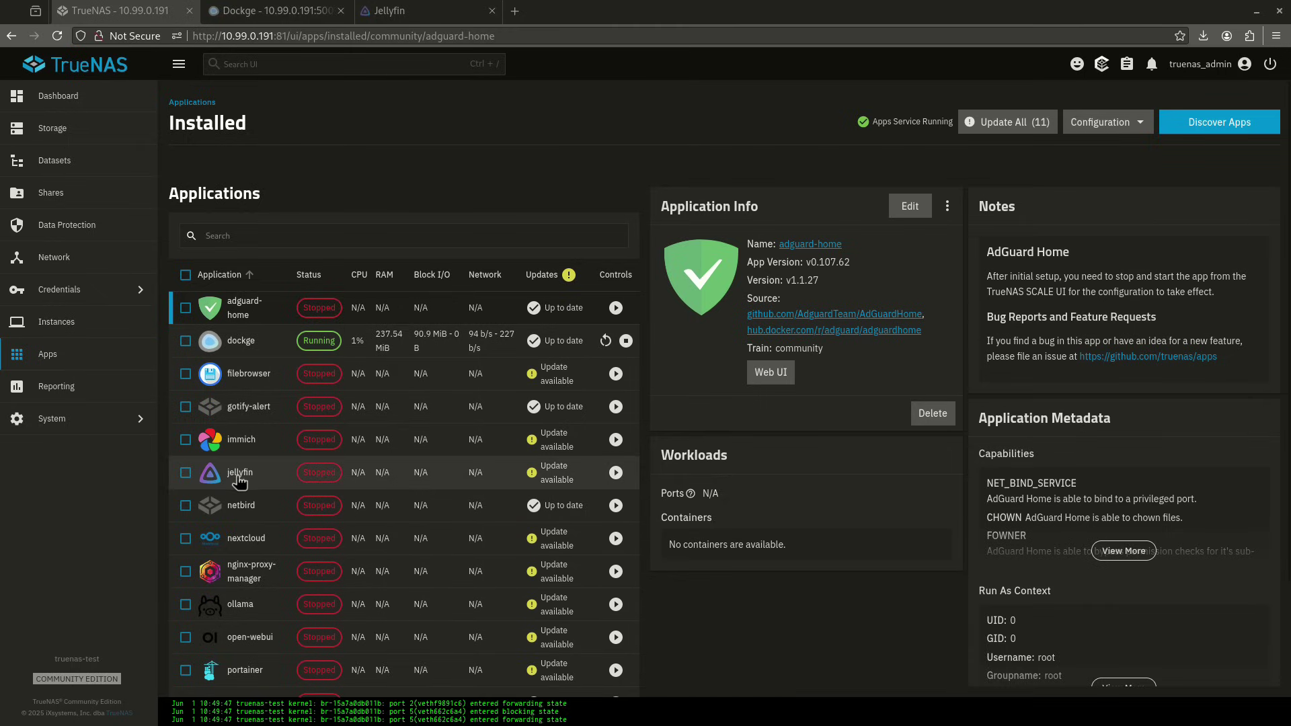
# Switch to Jellyfin and open the list of installed plugins in the administration dashboard.
pyautogui.click(274, 12)
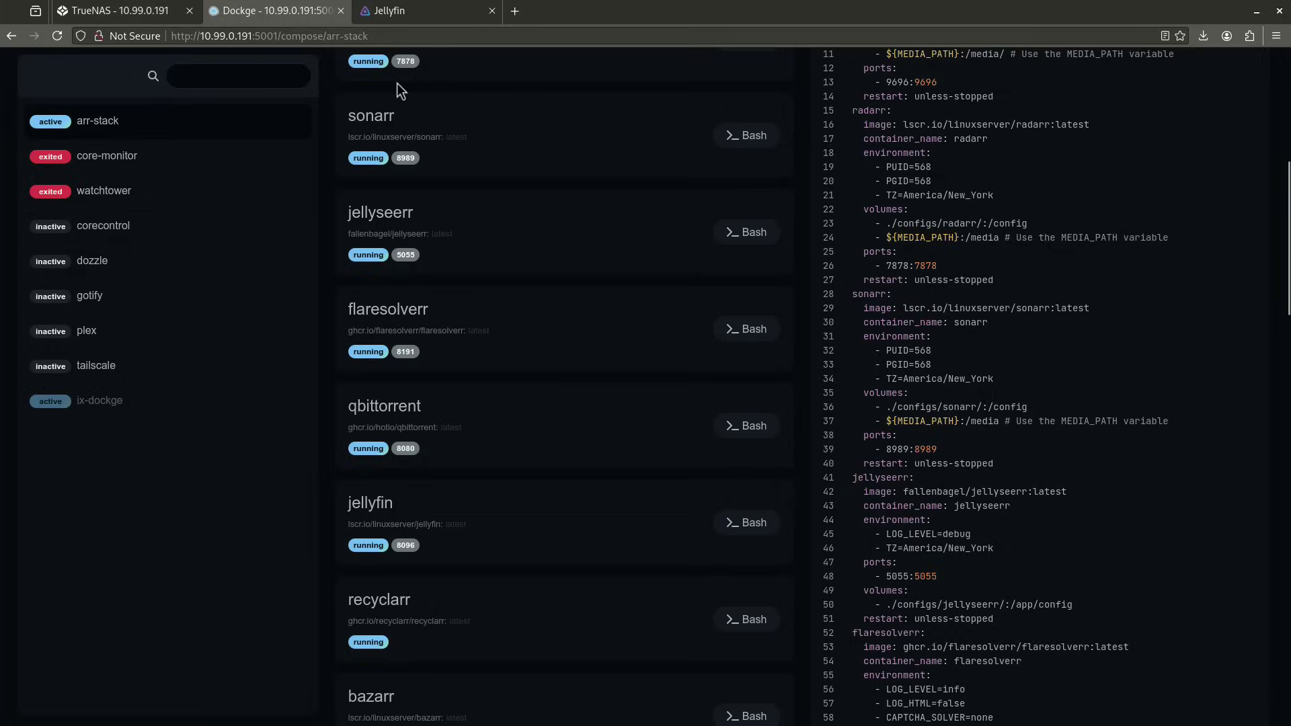
pyautogui.click(390, 11)
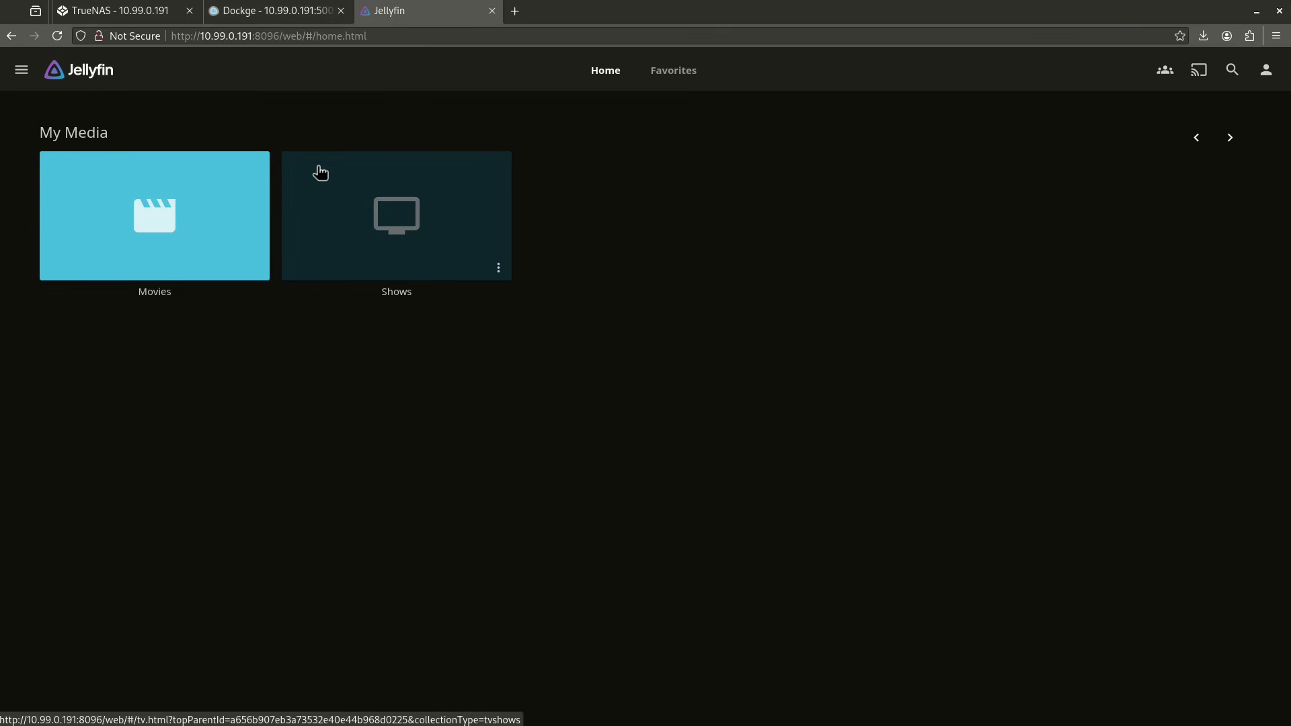
pyautogui.click(1267, 71)
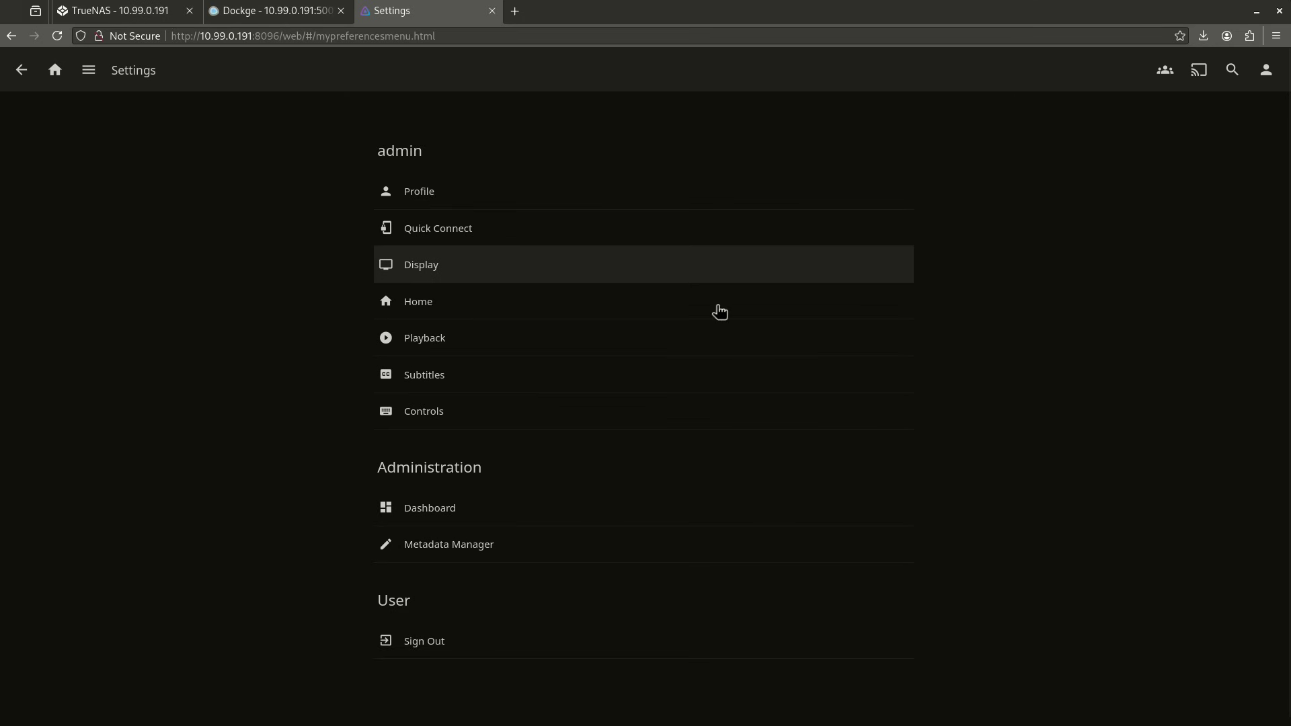
pyautogui.click(445, 507)
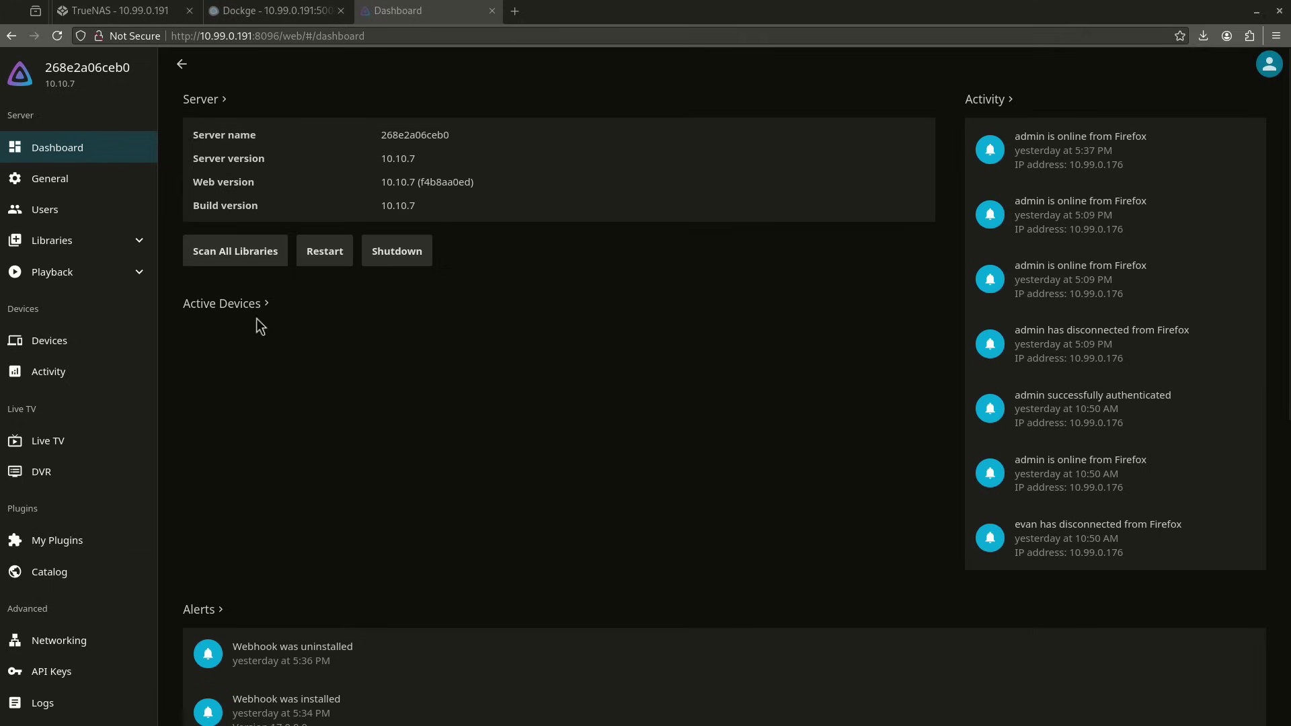
pyautogui.scroll(-2, 40, 430)
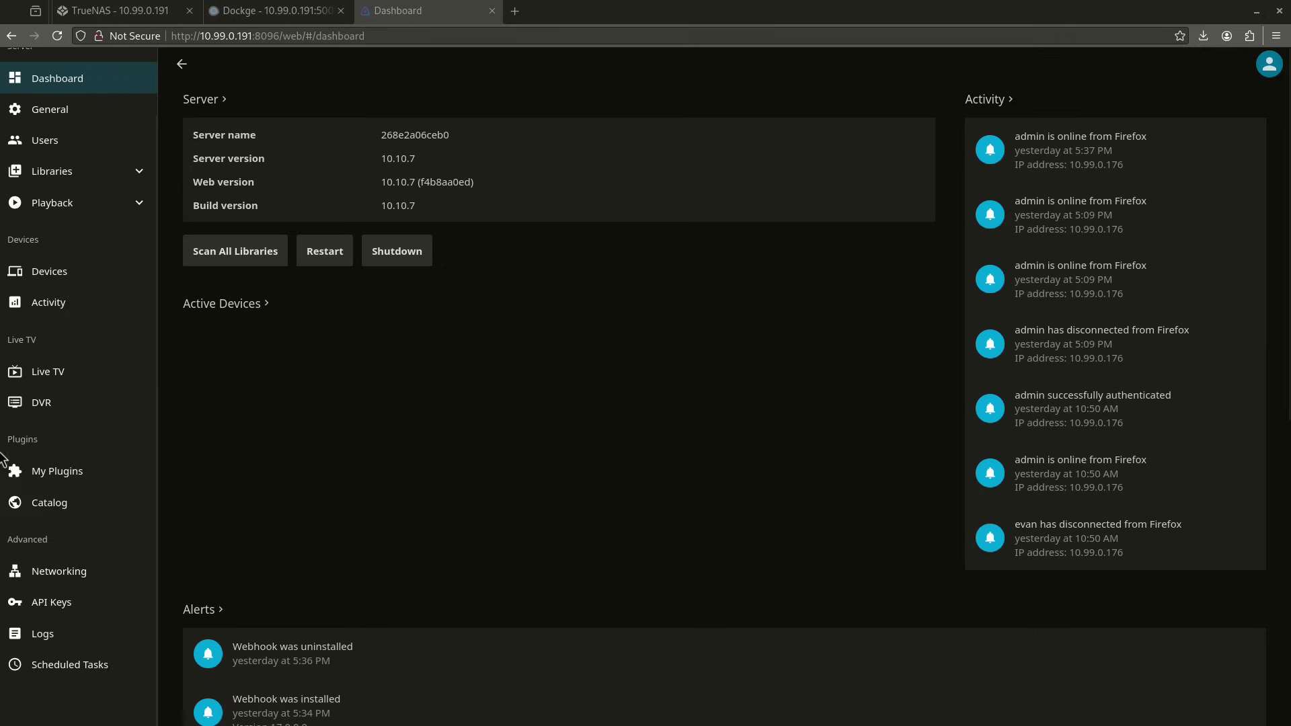
pyautogui.click(58, 477)
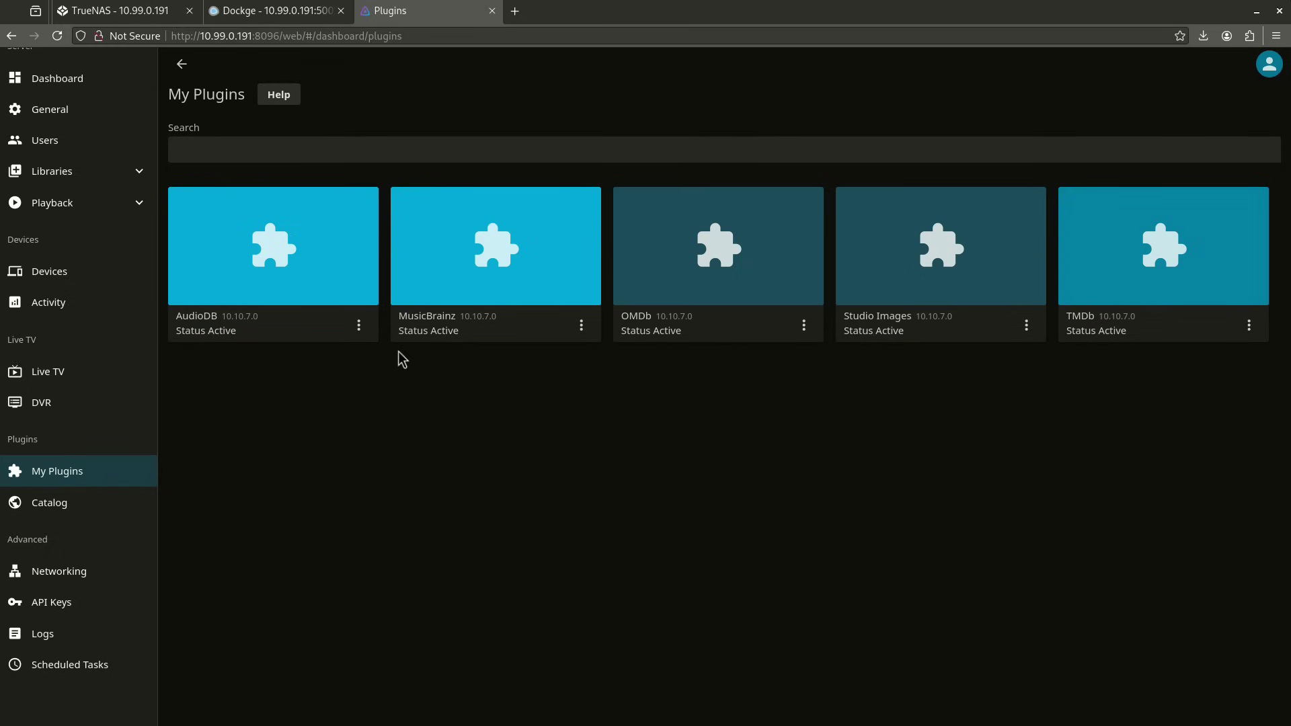
# View the plugin catalog's repository list and the blank form for a new repository, leaving the form without adding one.
pyautogui.click(95, 508)
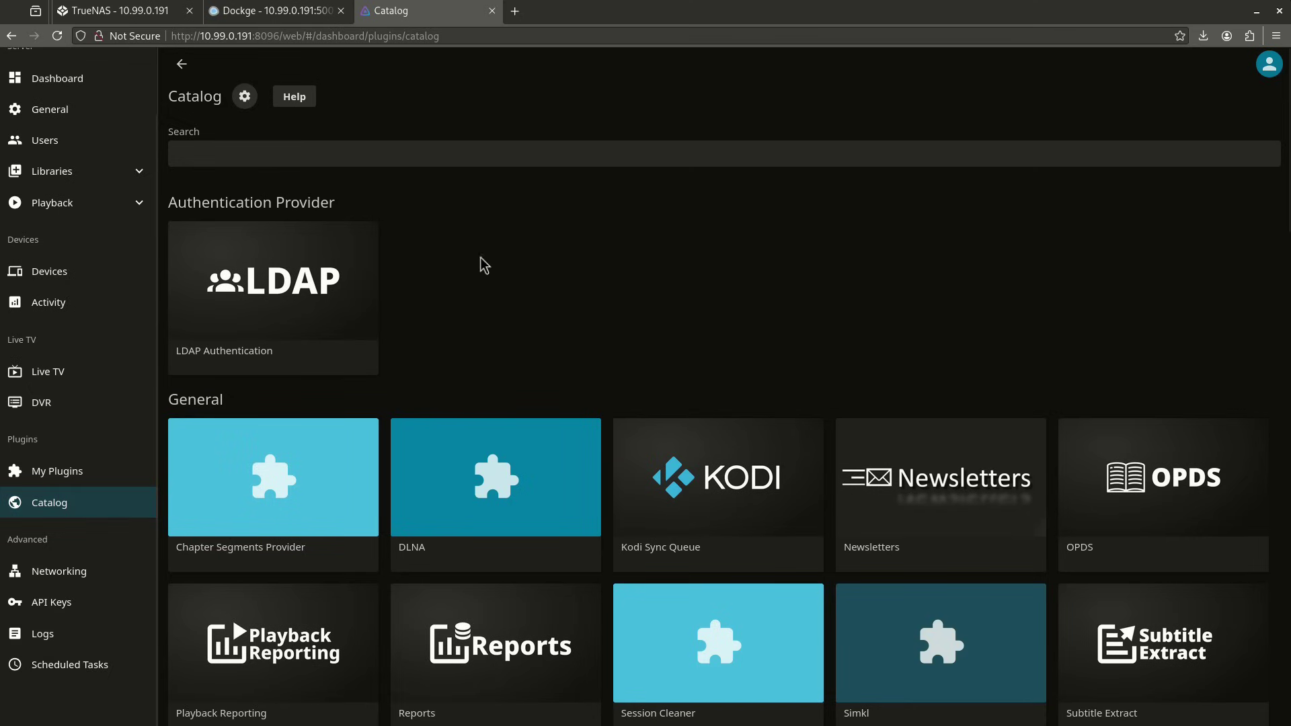
pyautogui.click(245, 96)
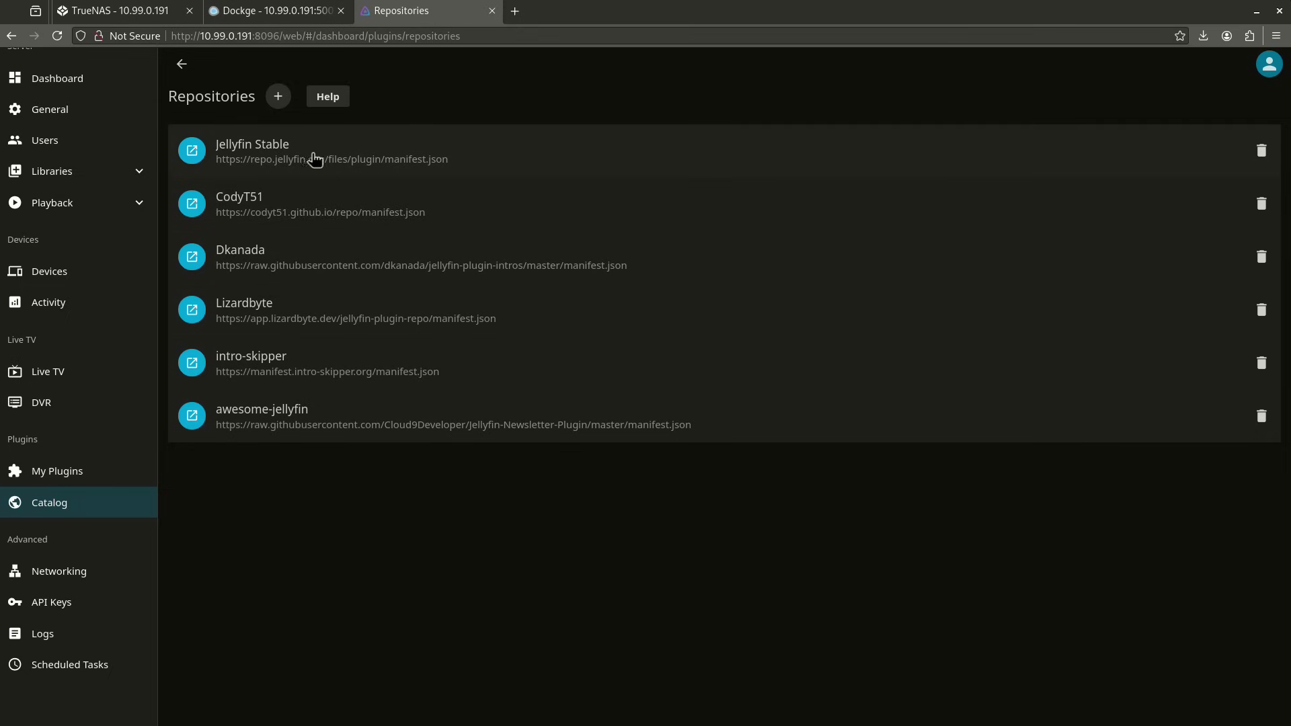
pyautogui.click(278, 98)
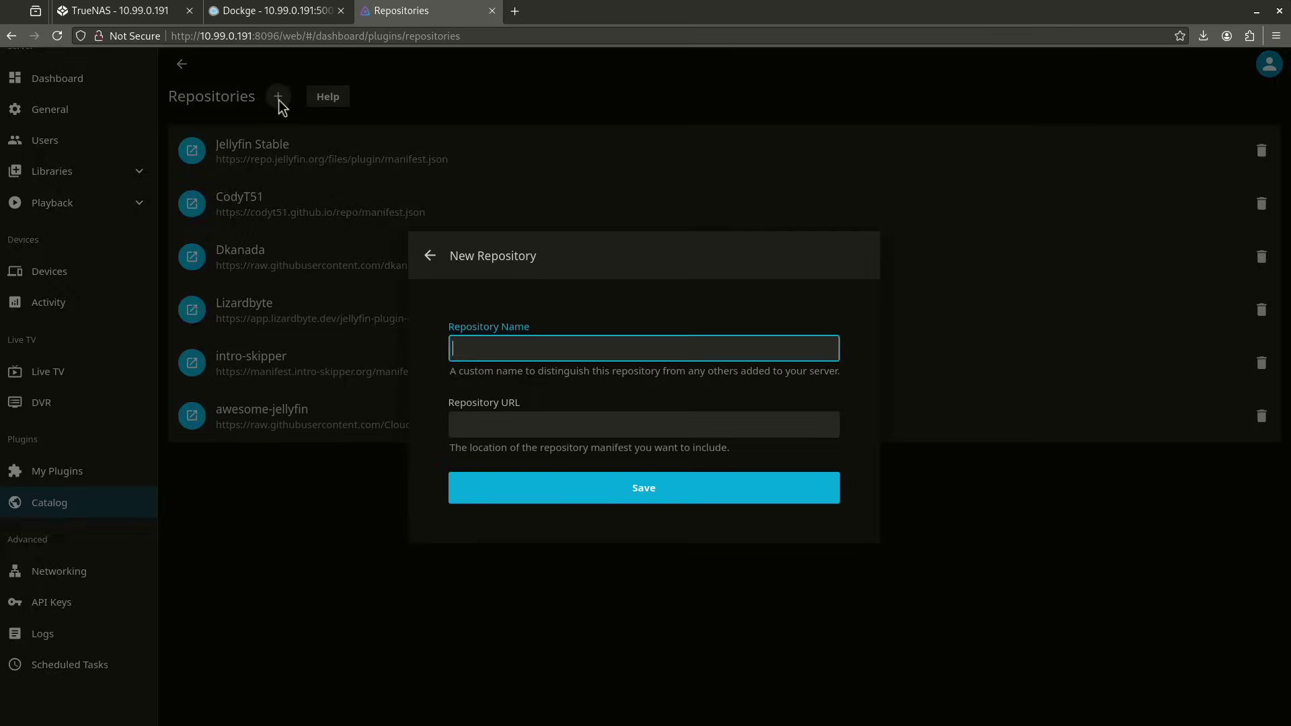
pyautogui.click(430, 257)
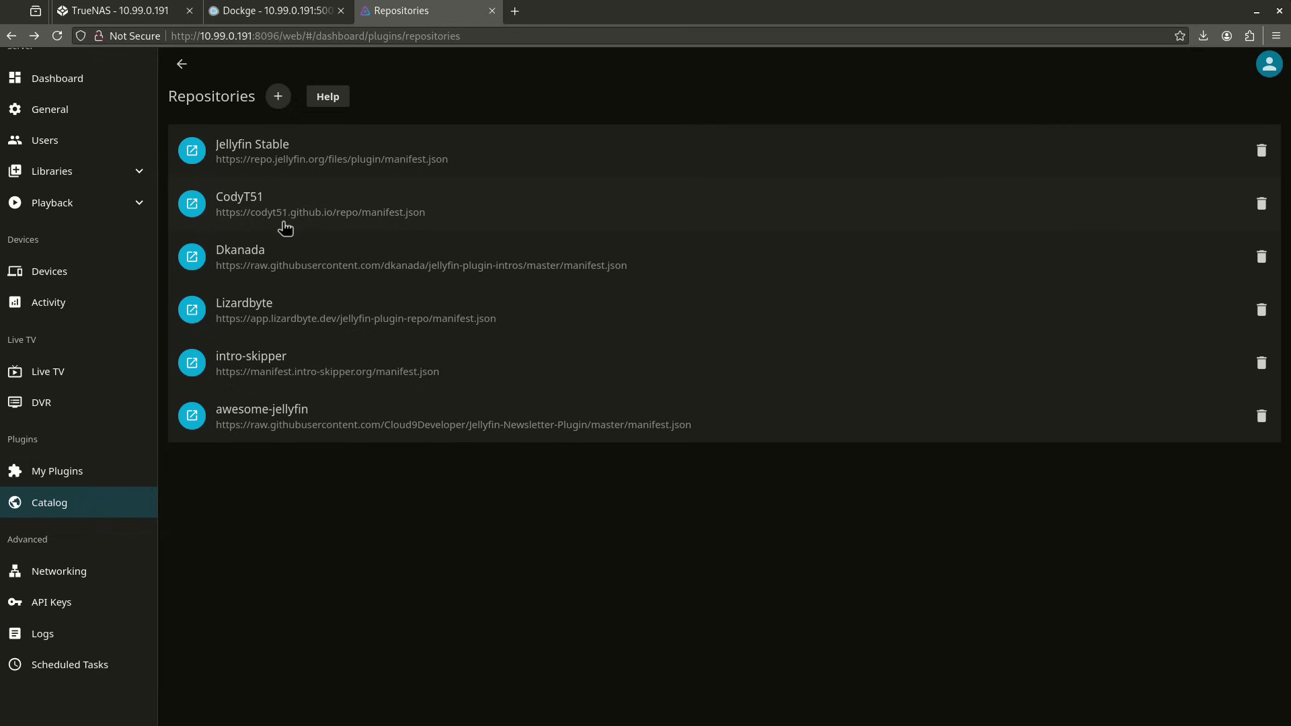
pyautogui.click(278, 96)
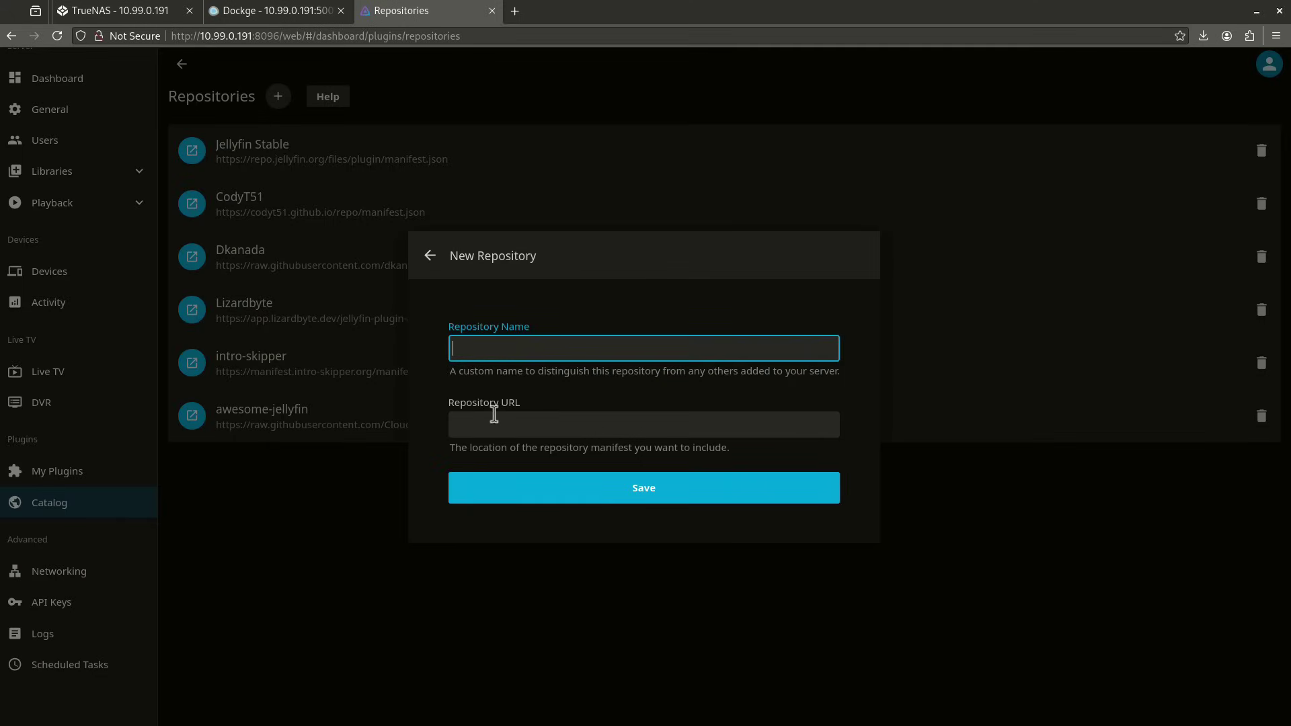
pyautogui.click(429, 255)
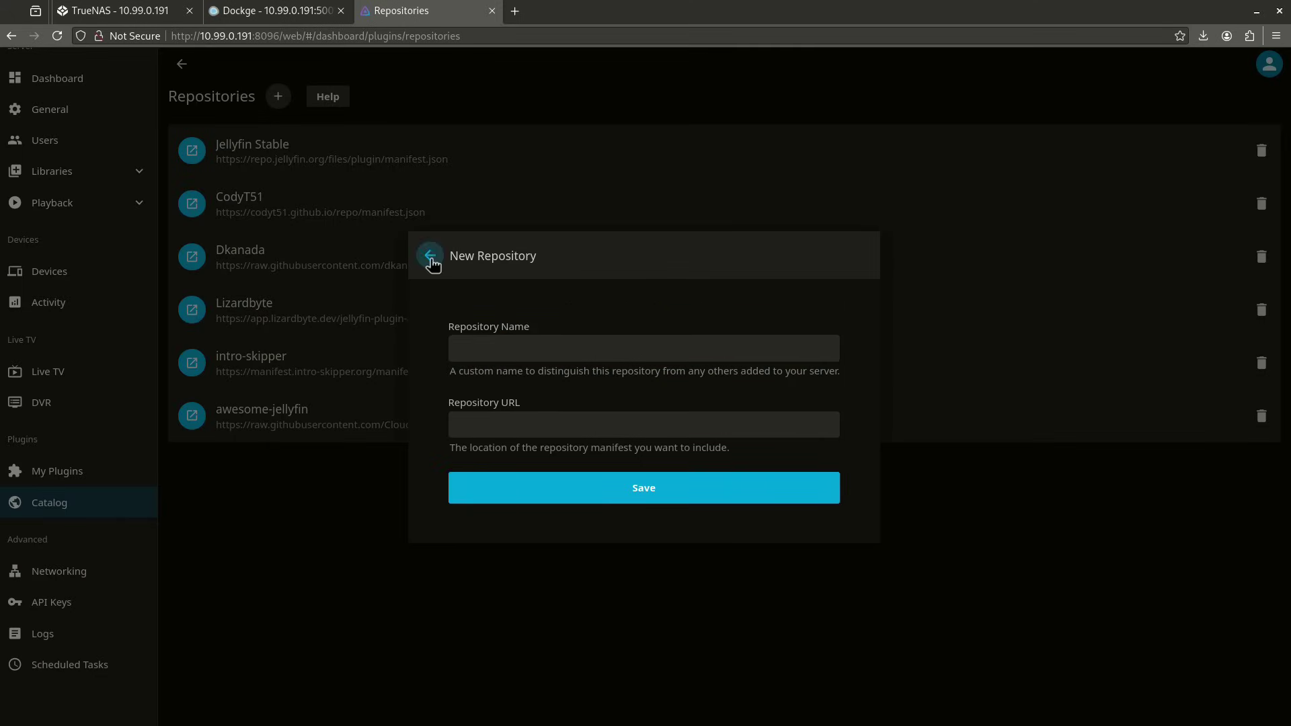
# Browse the plugin catalog and install TheTVDB from its Metadata category.
pyautogui.click(86, 506)
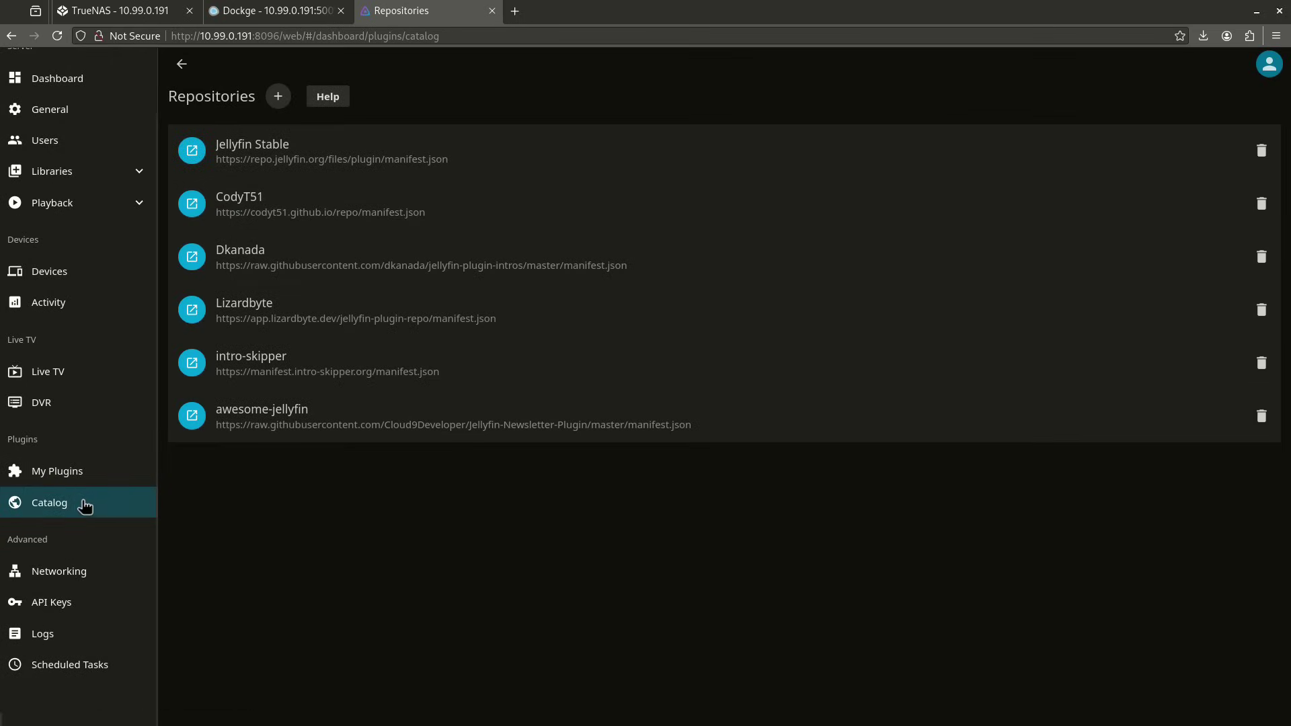
pyautogui.scroll(-2, 259, 390)
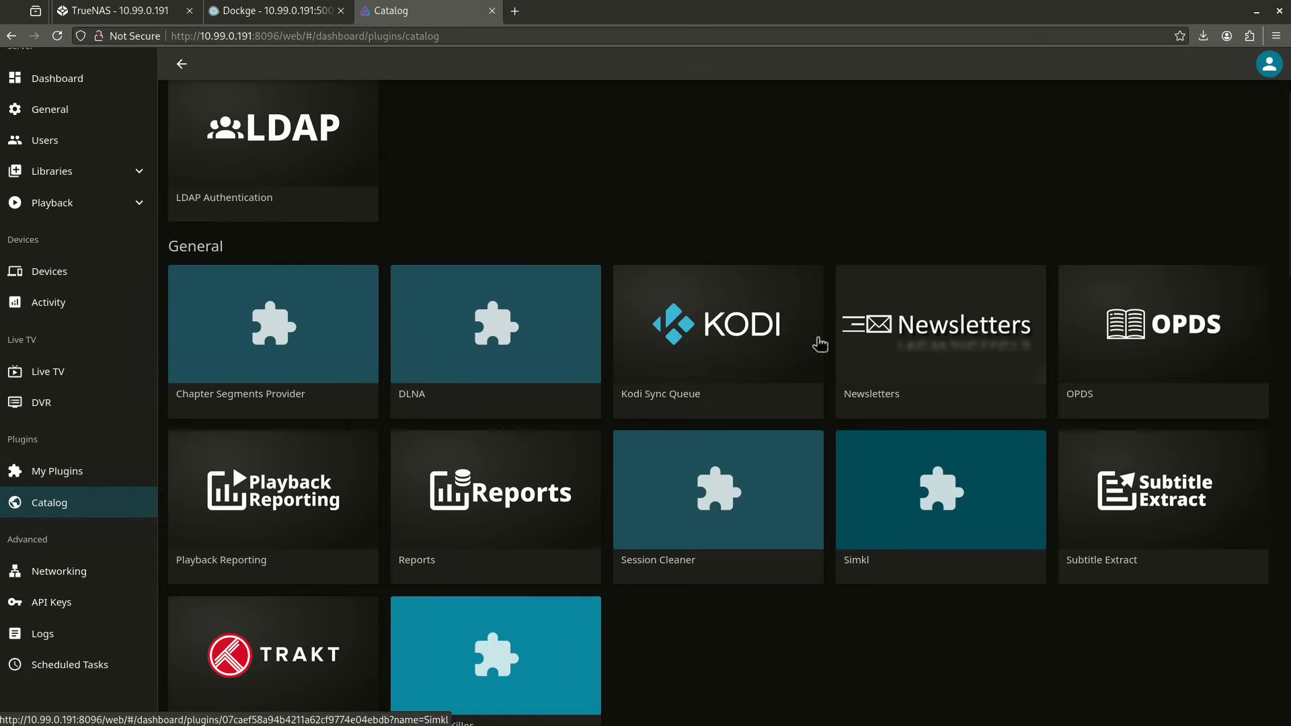
pyautogui.scroll(-2, 547, 504)
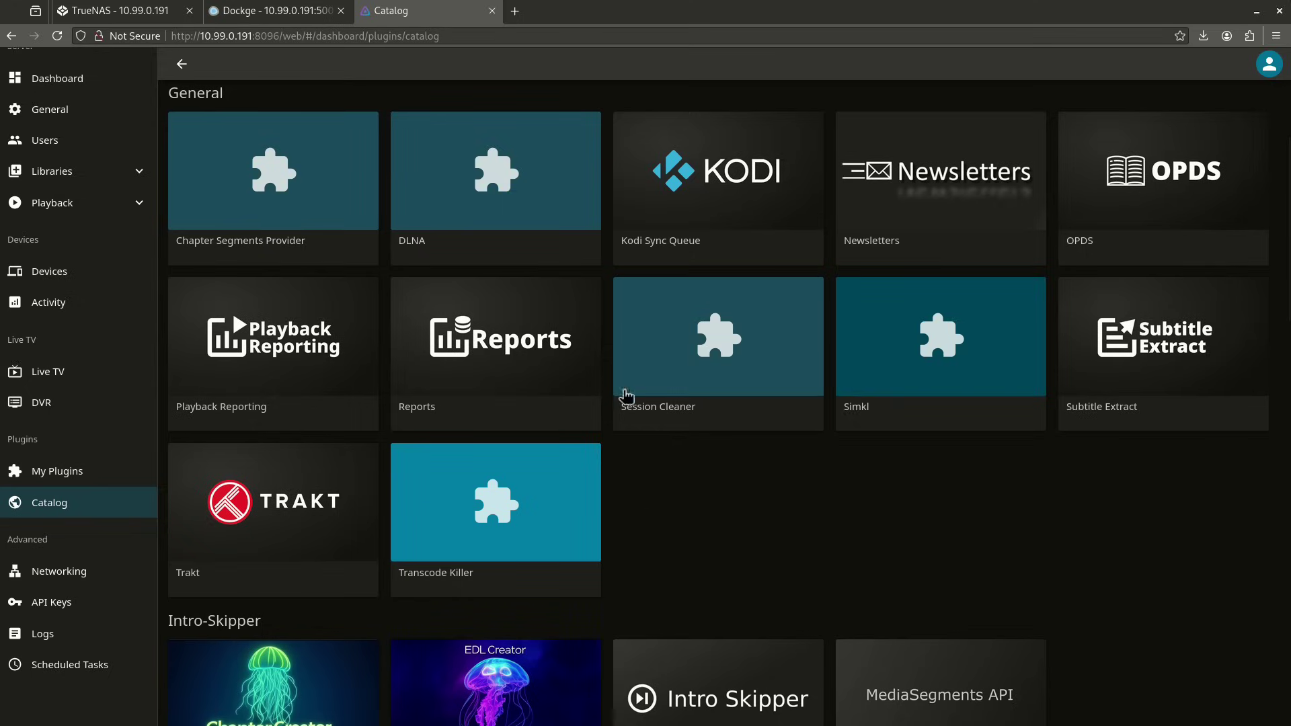
pyautogui.scroll(2, 626, 370)
pyautogui.scroll(2, 615, 358)
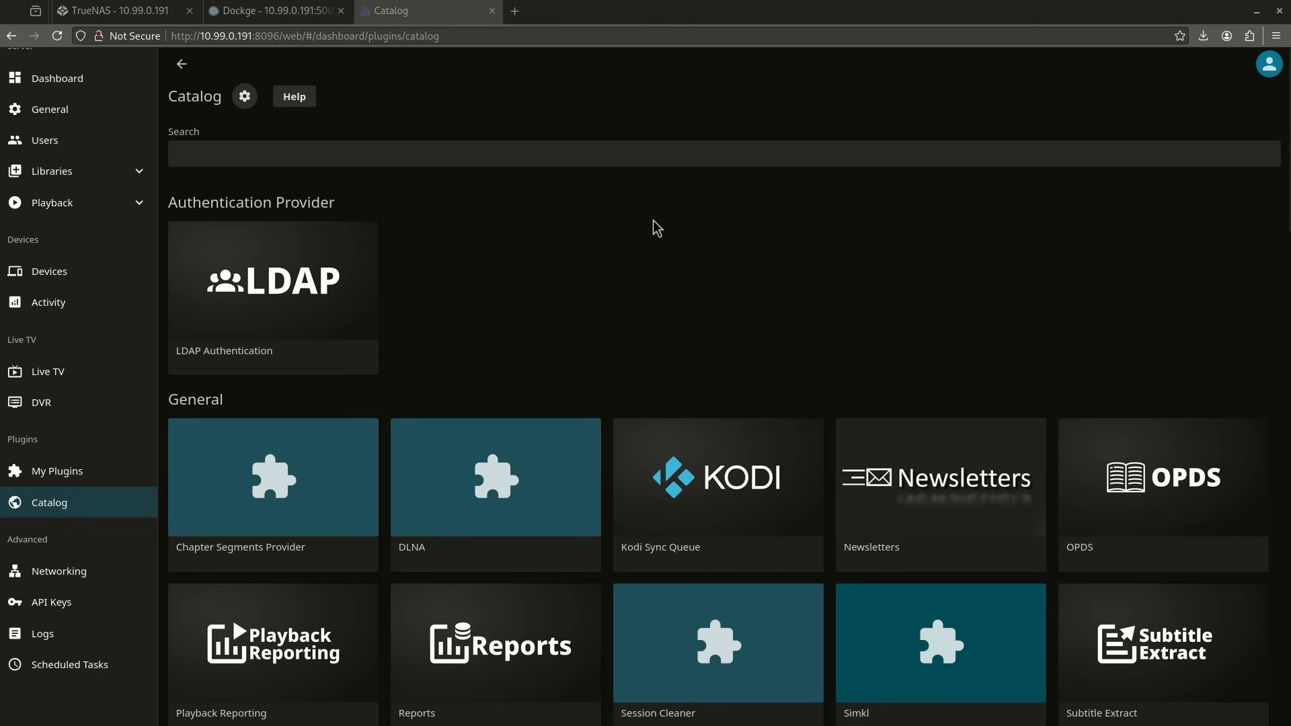
pyautogui.scroll(-15, 666, 247)
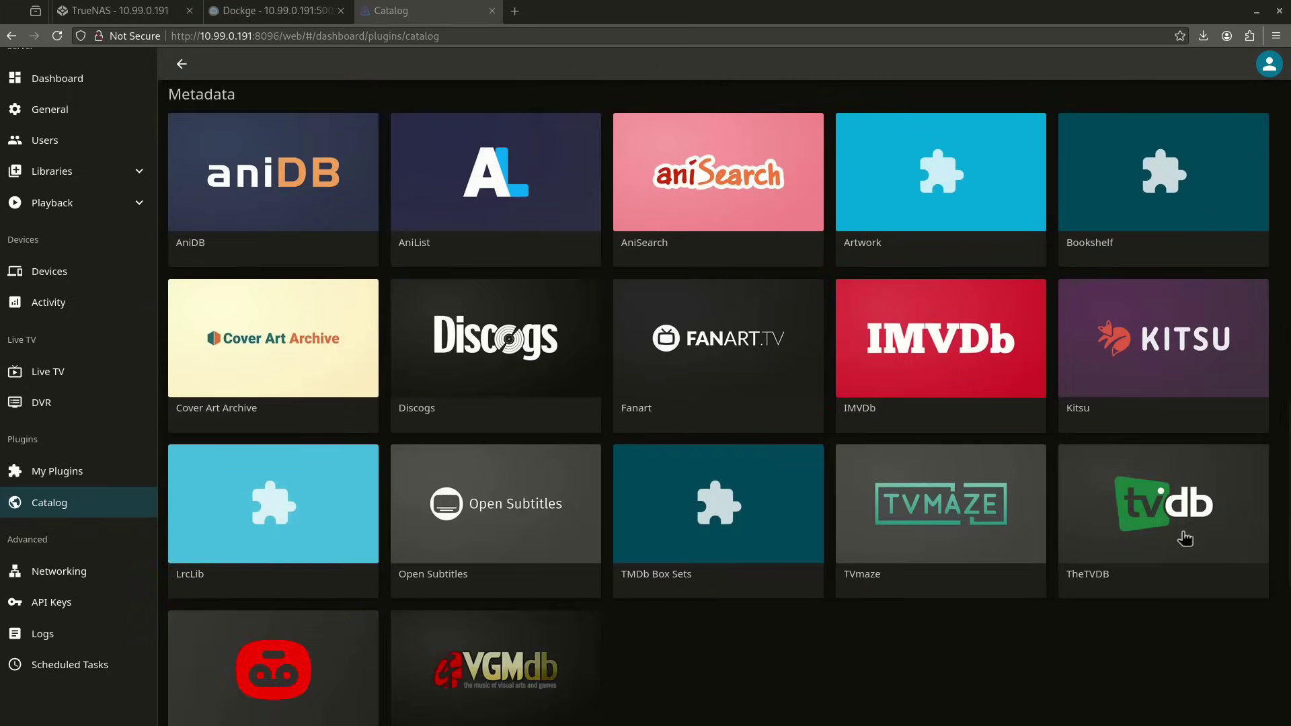
pyautogui.click(1180, 531)
pyautogui.click(936, 305)
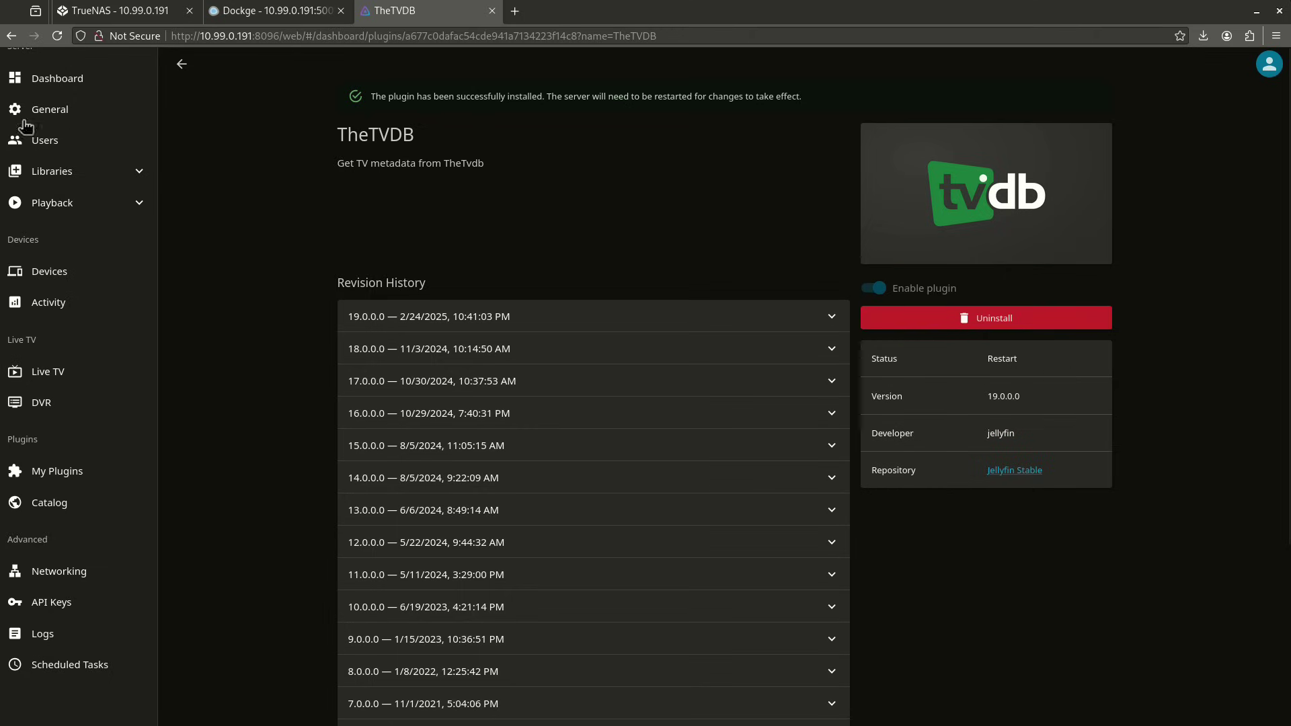
# Restart the Jellyfin server from its dashboard to load the installed TheTVDB plugin.
pyautogui.click(57, 78)
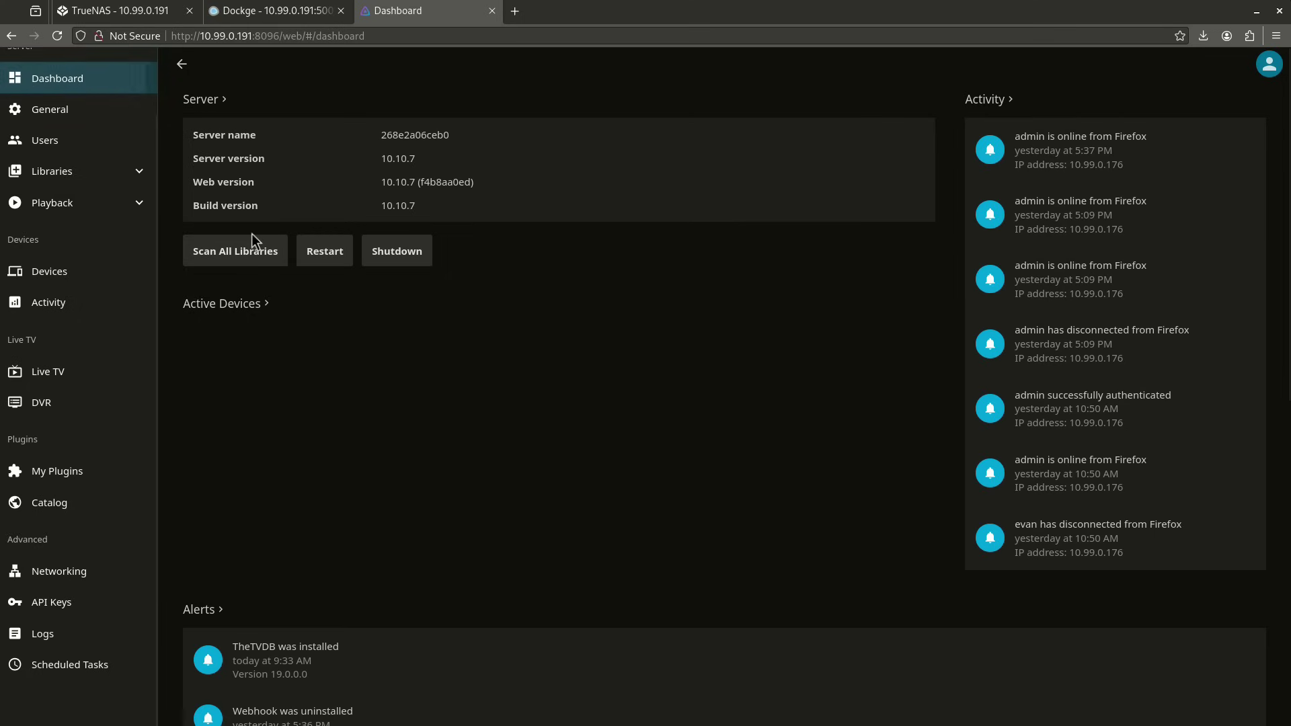
pyautogui.click(324, 251)
pyautogui.click(686, 431)
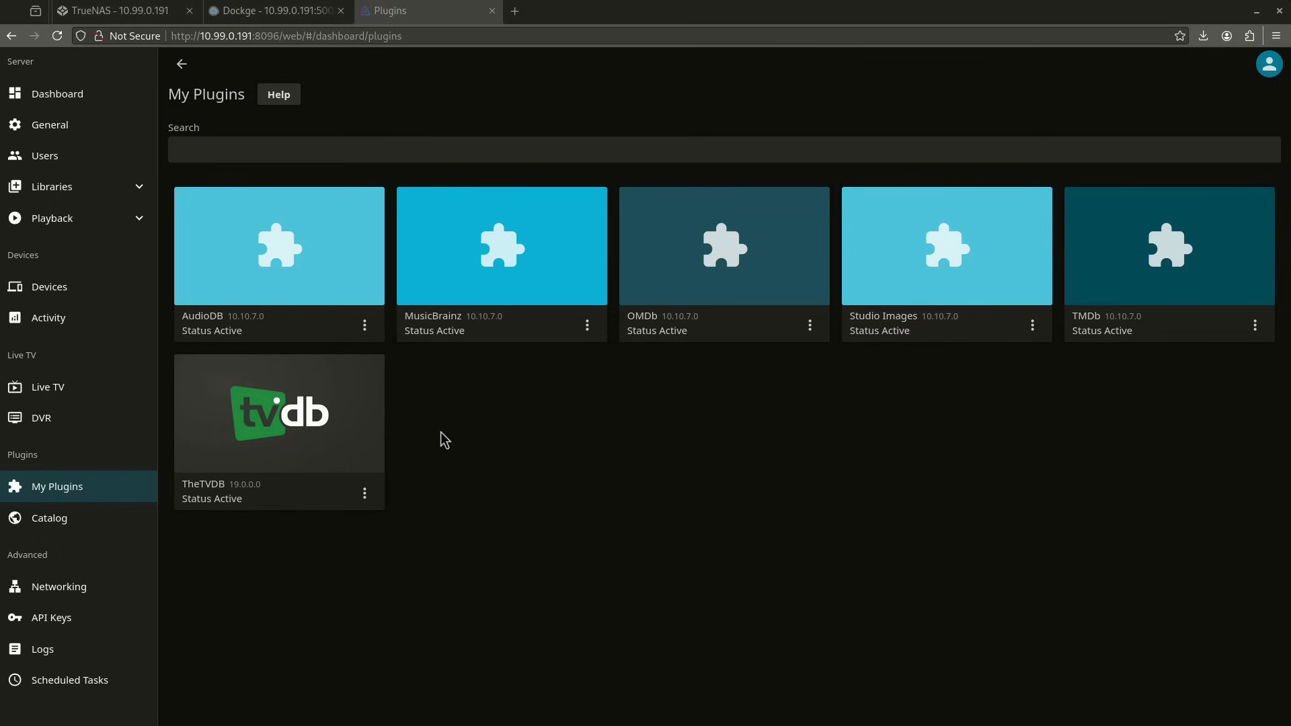
# In TheTVDB's settings, enable importing season names from the provider and updating series, season, episode, movie and person metadata, and save.
pyautogui.click(290, 401)
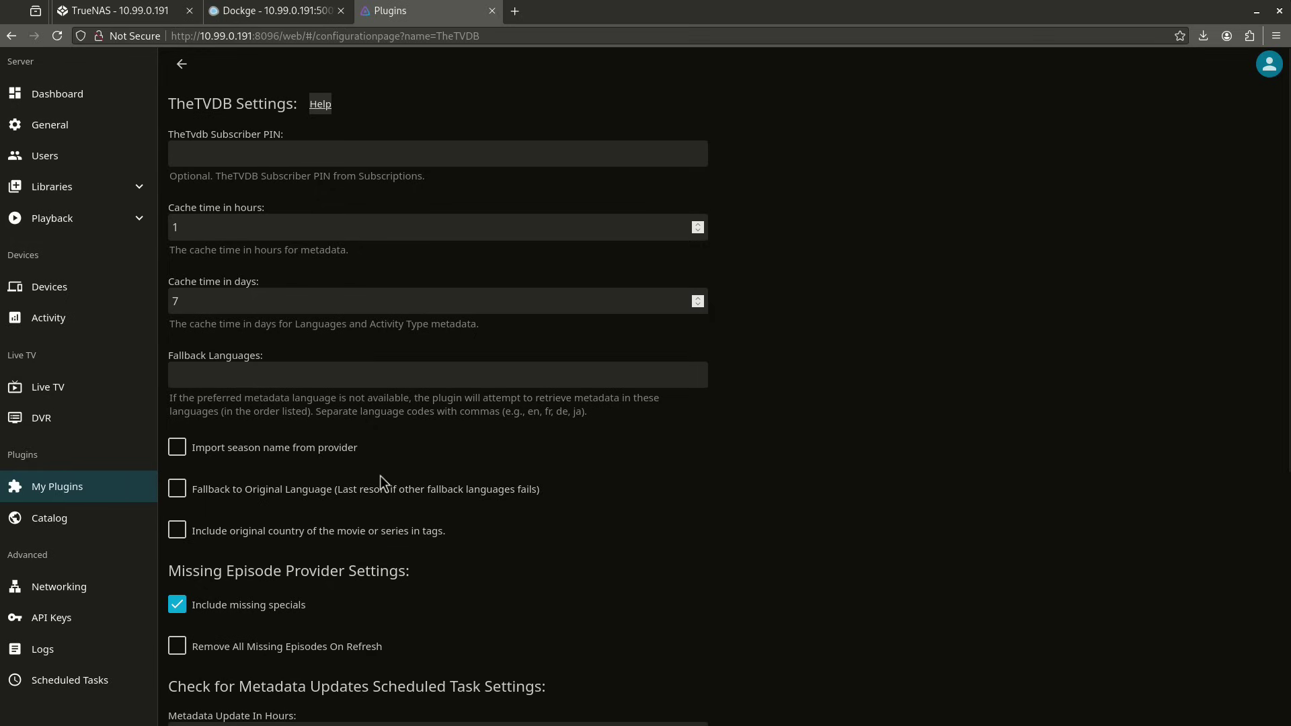
pyautogui.click(296, 455)
pyautogui.scroll(-5, 357, 483)
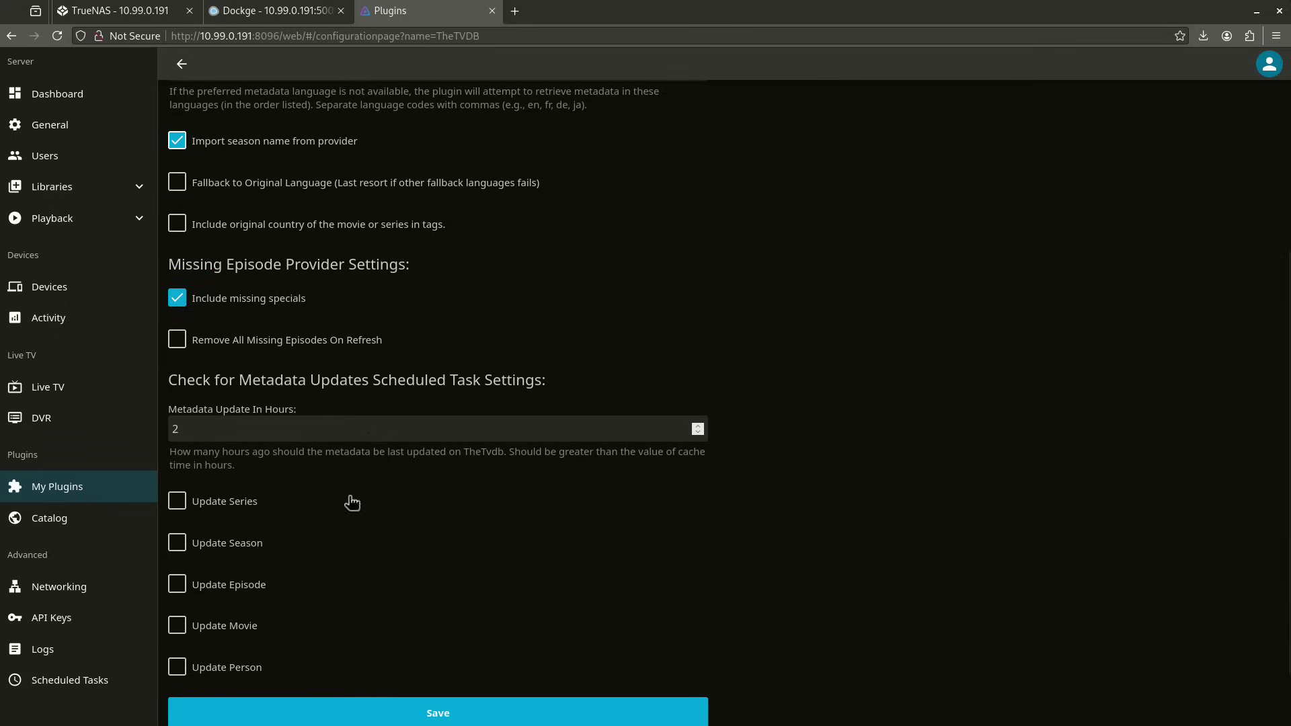
pyautogui.scroll(-2, 283, 373)
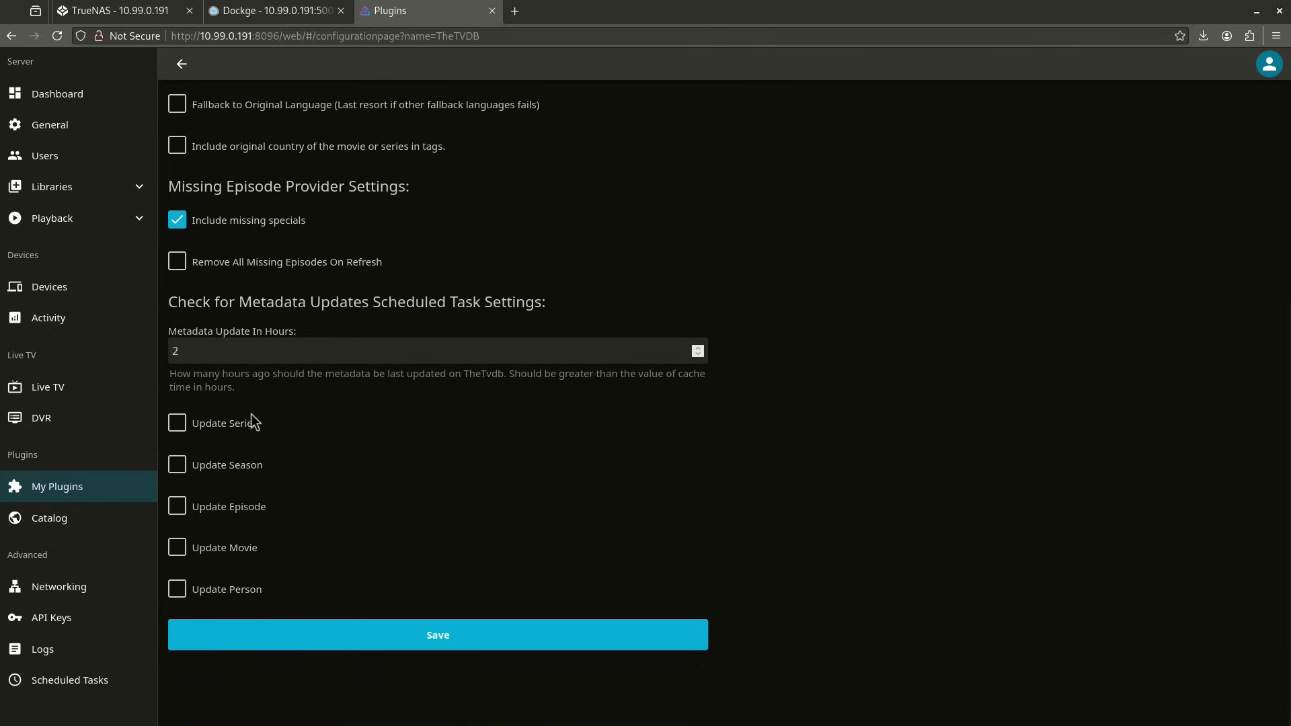
pyautogui.click(247, 422)
pyautogui.click(240, 465)
pyautogui.click(238, 507)
pyautogui.click(240, 556)
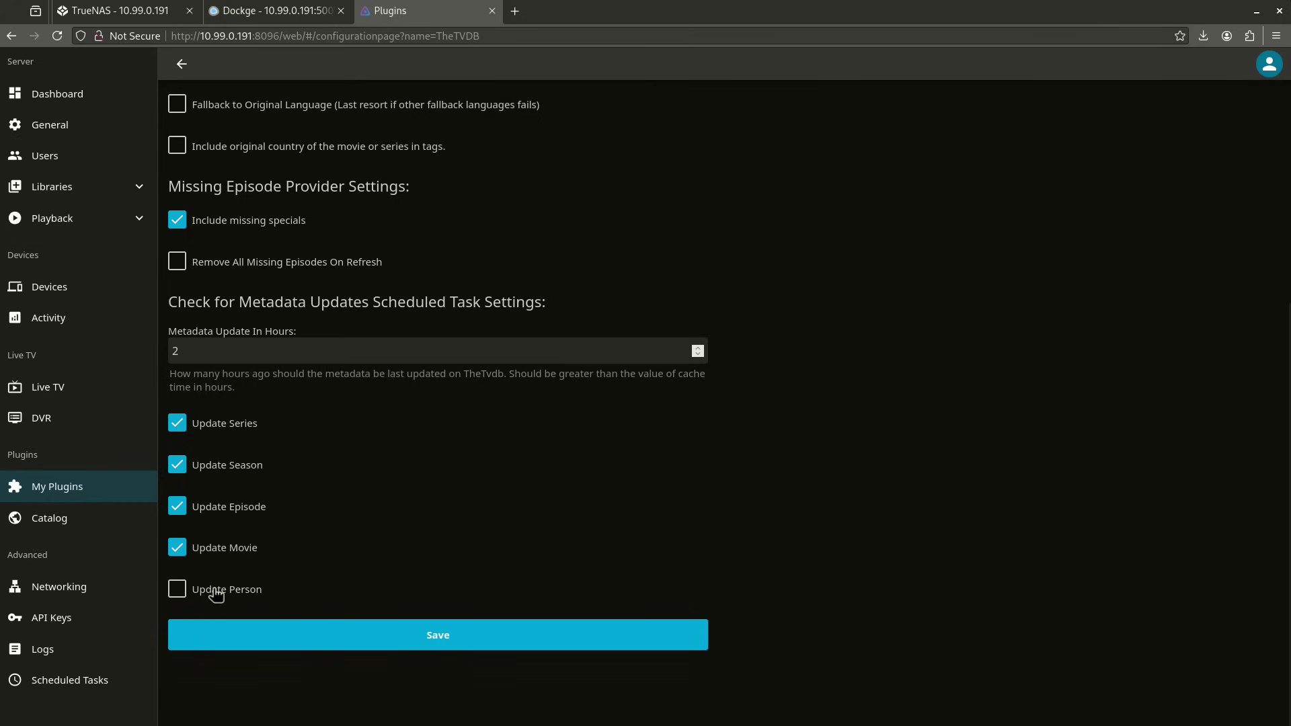
pyautogui.click(179, 586)
pyautogui.click(417, 636)
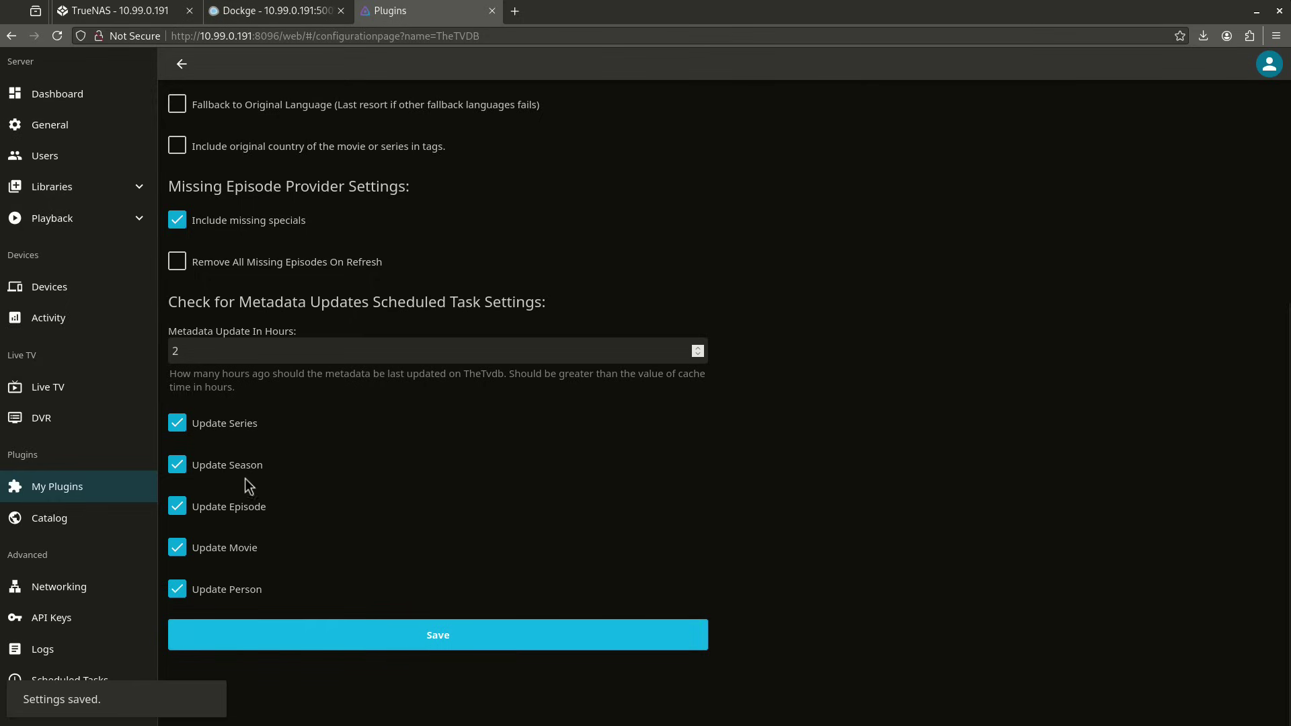
# Install the Playback Reporting plugin from the catalog's General category and restart the server.
pyautogui.click(119, 504)
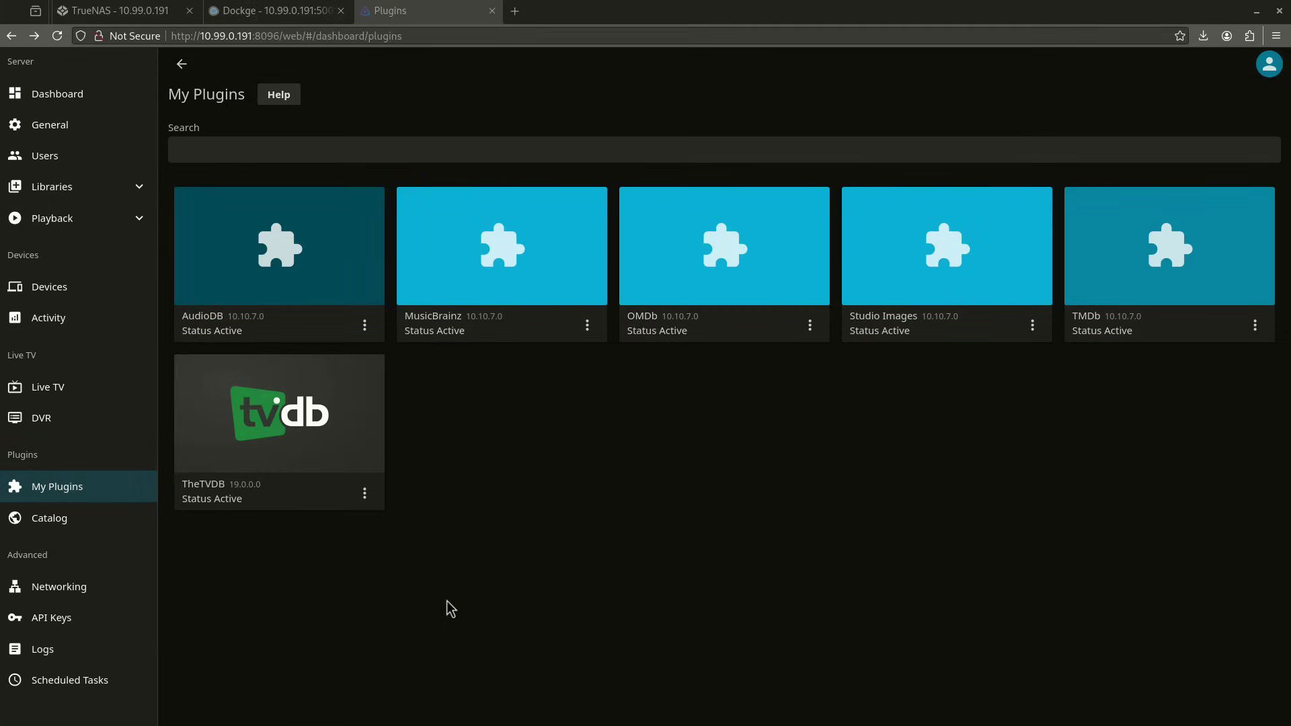
pyautogui.click(93, 533)
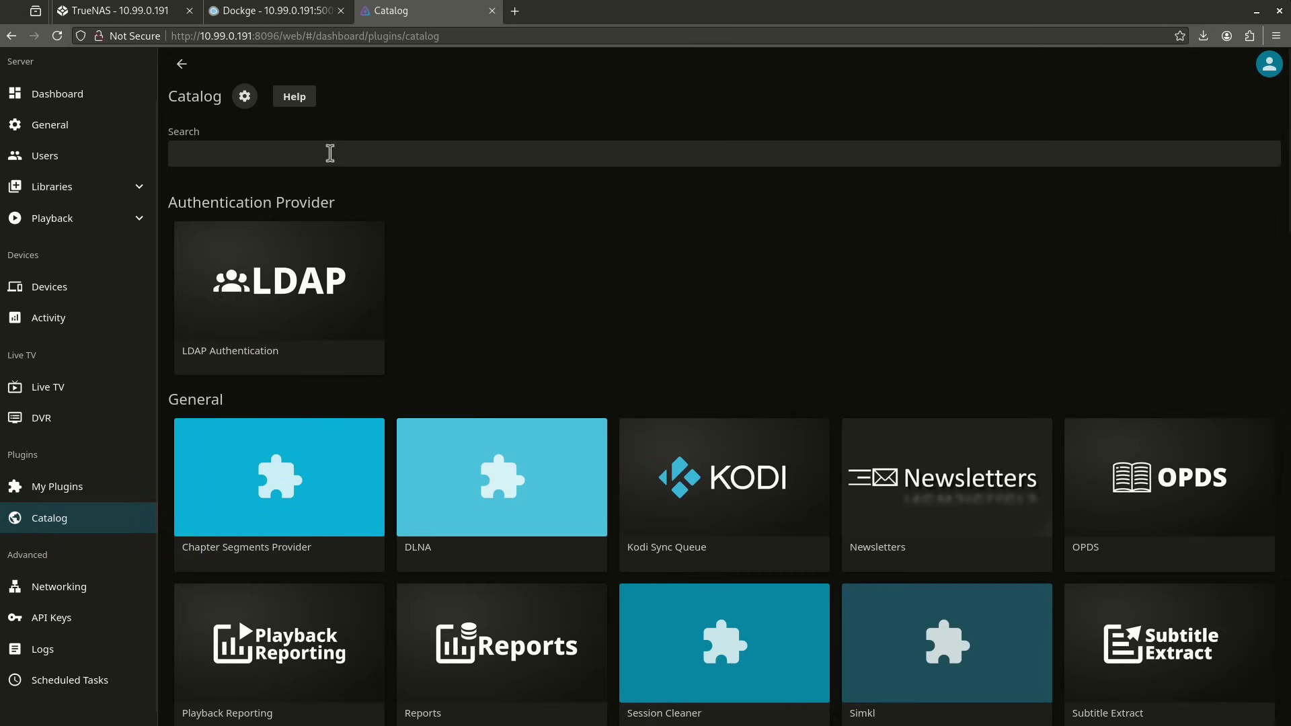
pyautogui.scroll(-5, 592, 309)
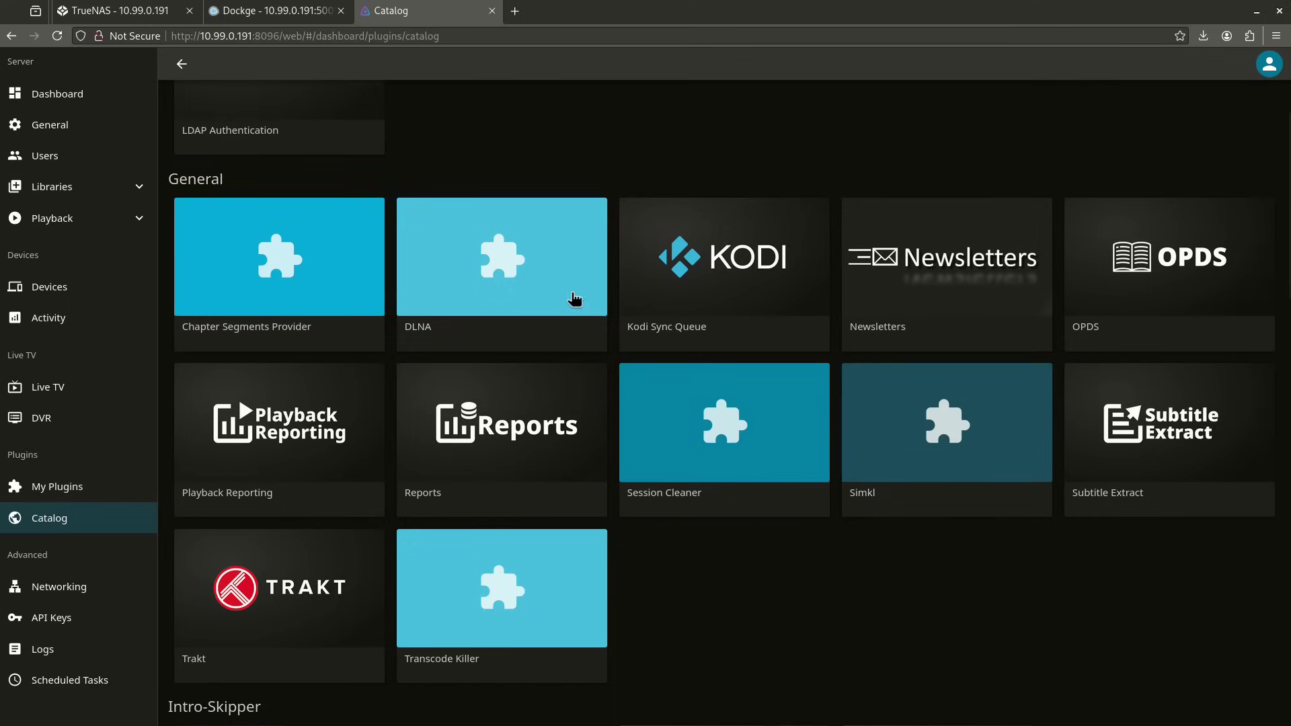
pyautogui.click(310, 252)
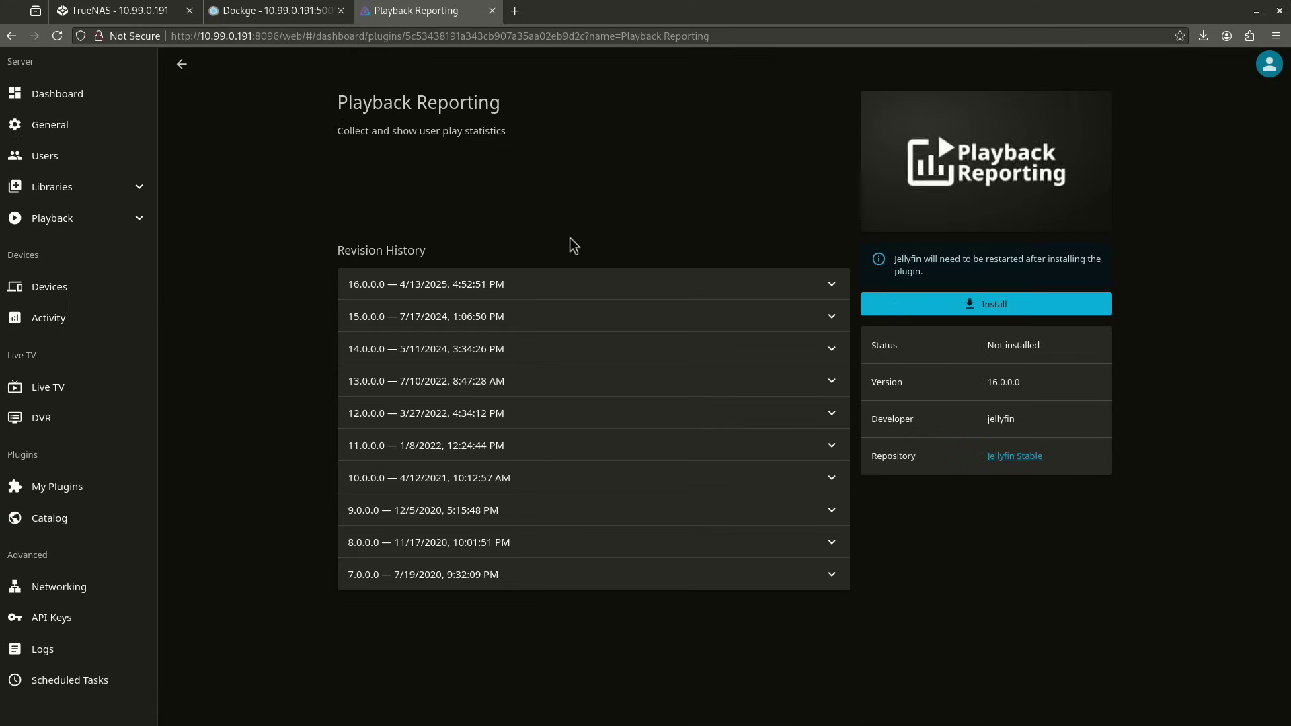
pyautogui.click(963, 304)
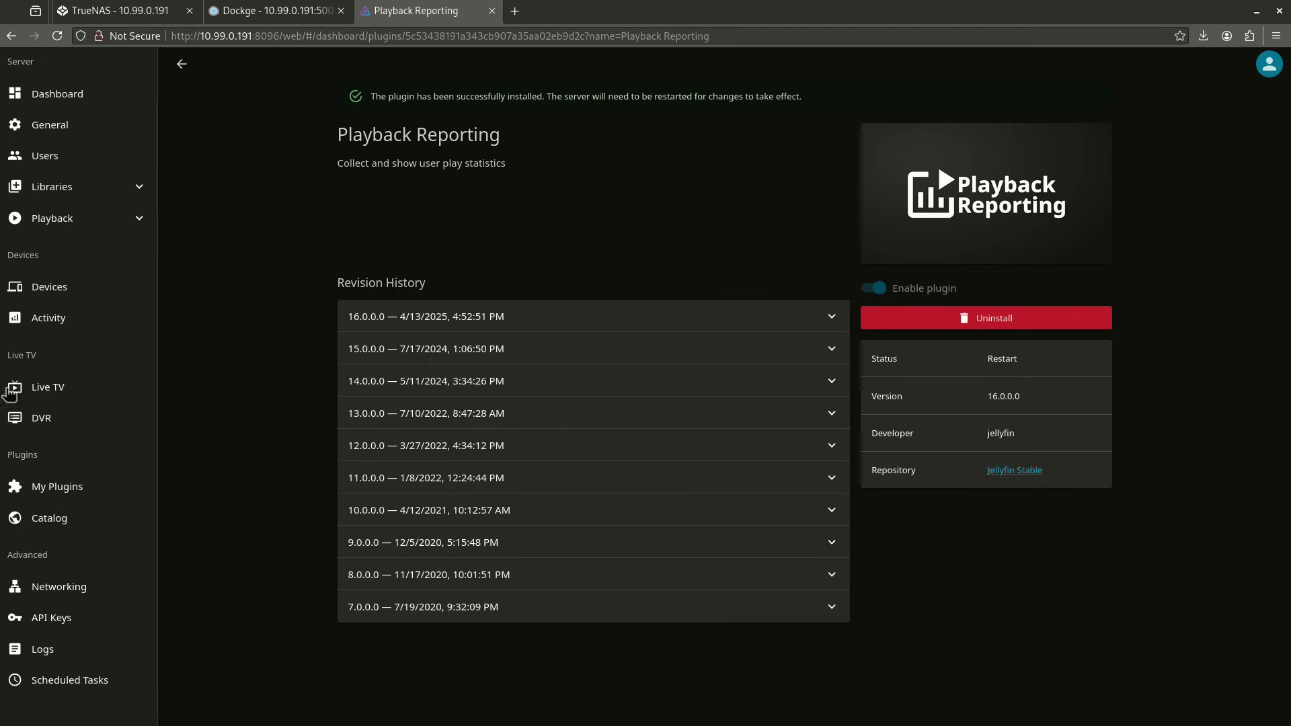
pyautogui.click(61, 94)
pyautogui.click(464, 680)
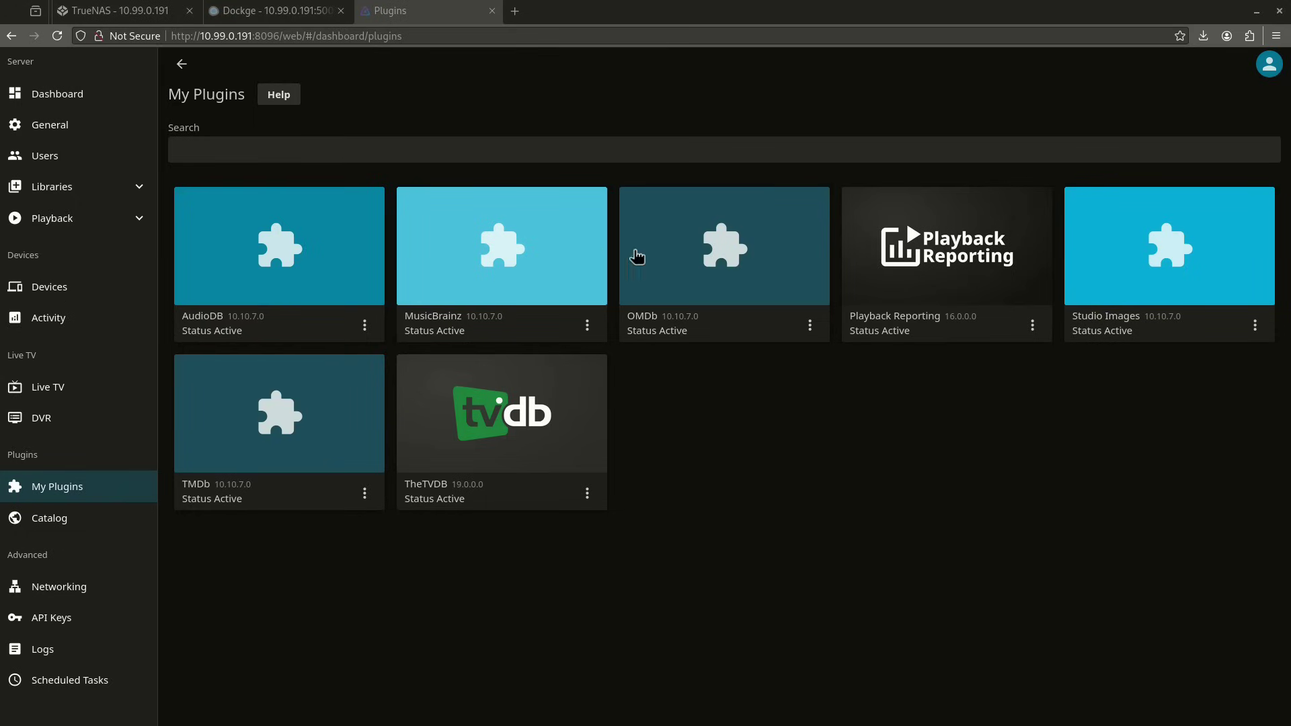
# Open the Playback Reporting plugin and look through its Playback, Users, Breakdown, Usage, Duration and Query reports.
pyautogui.click(938, 254)
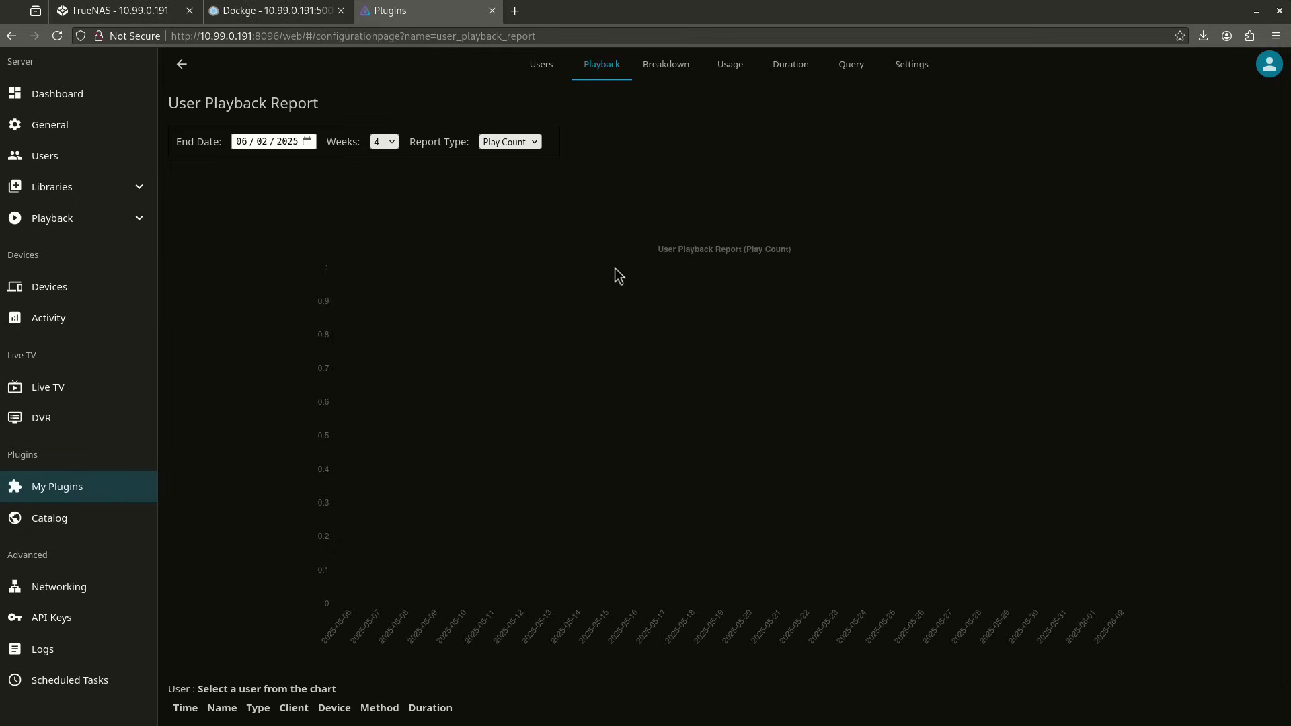
pyautogui.scroll(-1, 665, 292)
pyautogui.scroll(1, 677, 281)
pyautogui.click(539, 73)
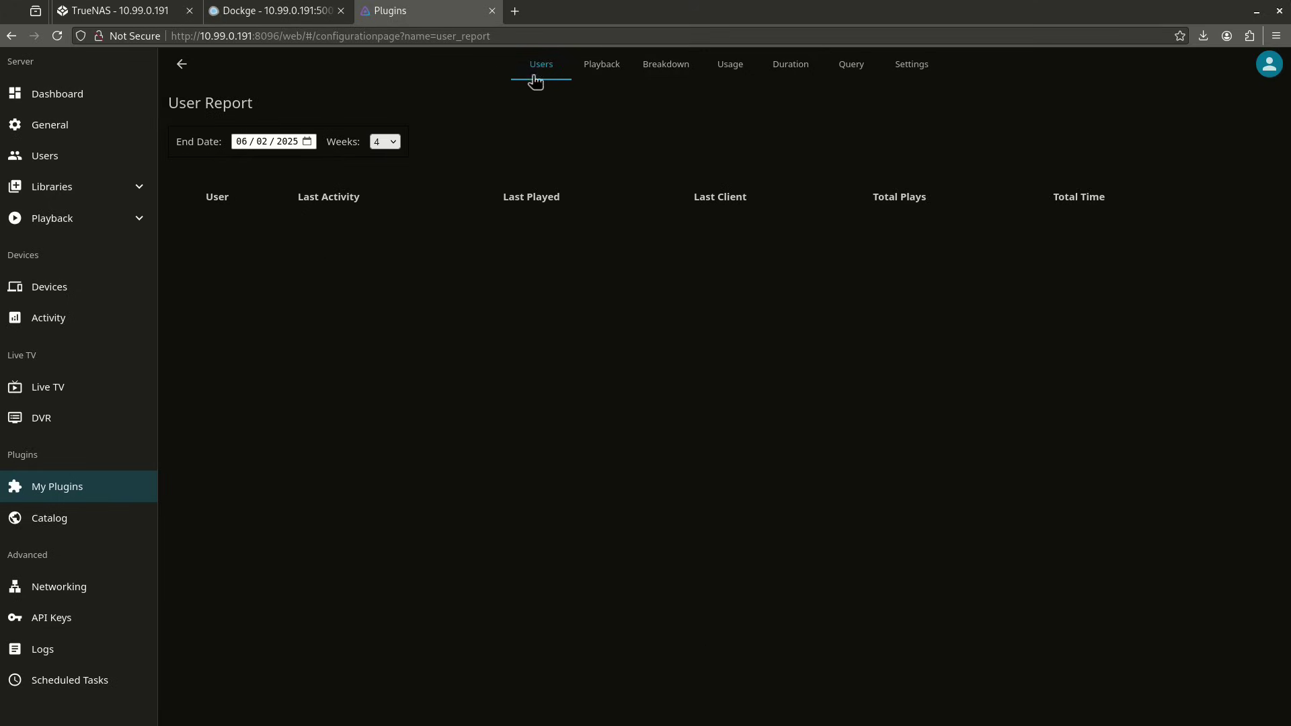
pyautogui.click(605, 66)
pyautogui.click(675, 64)
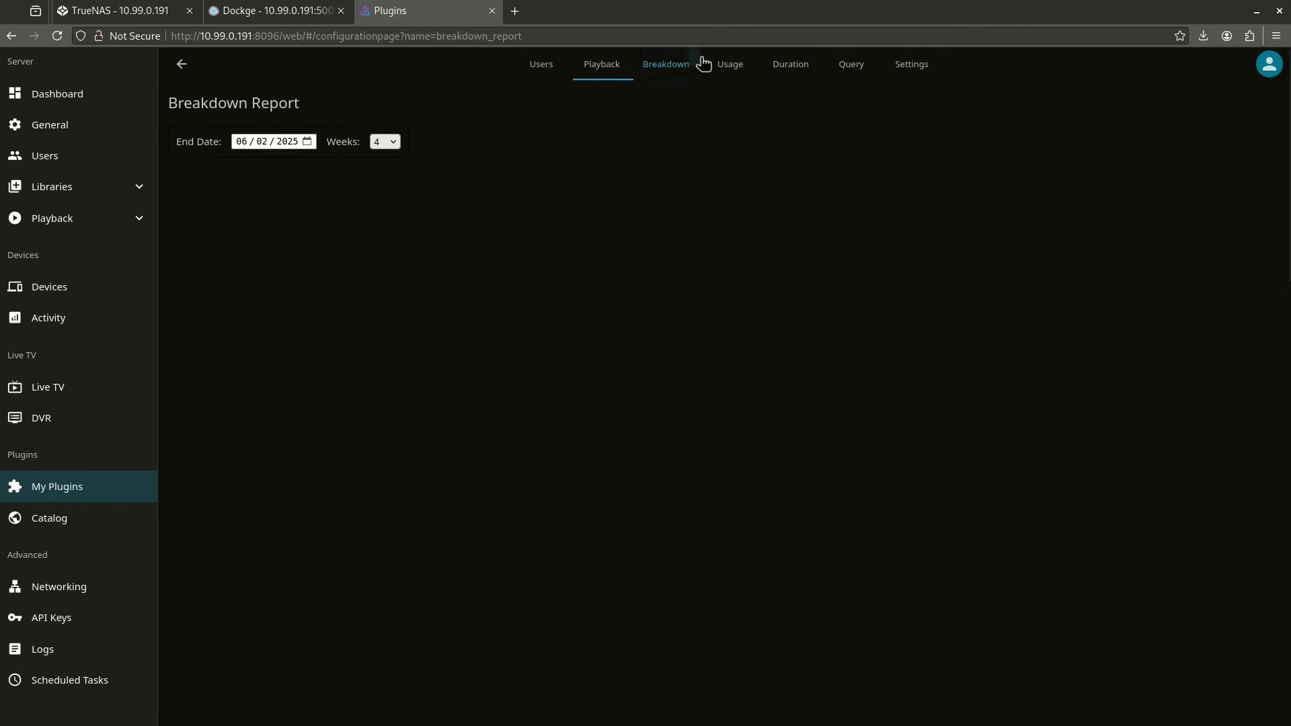
pyautogui.click(737, 67)
pyautogui.click(782, 69)
pyautogui.click(834, 74)
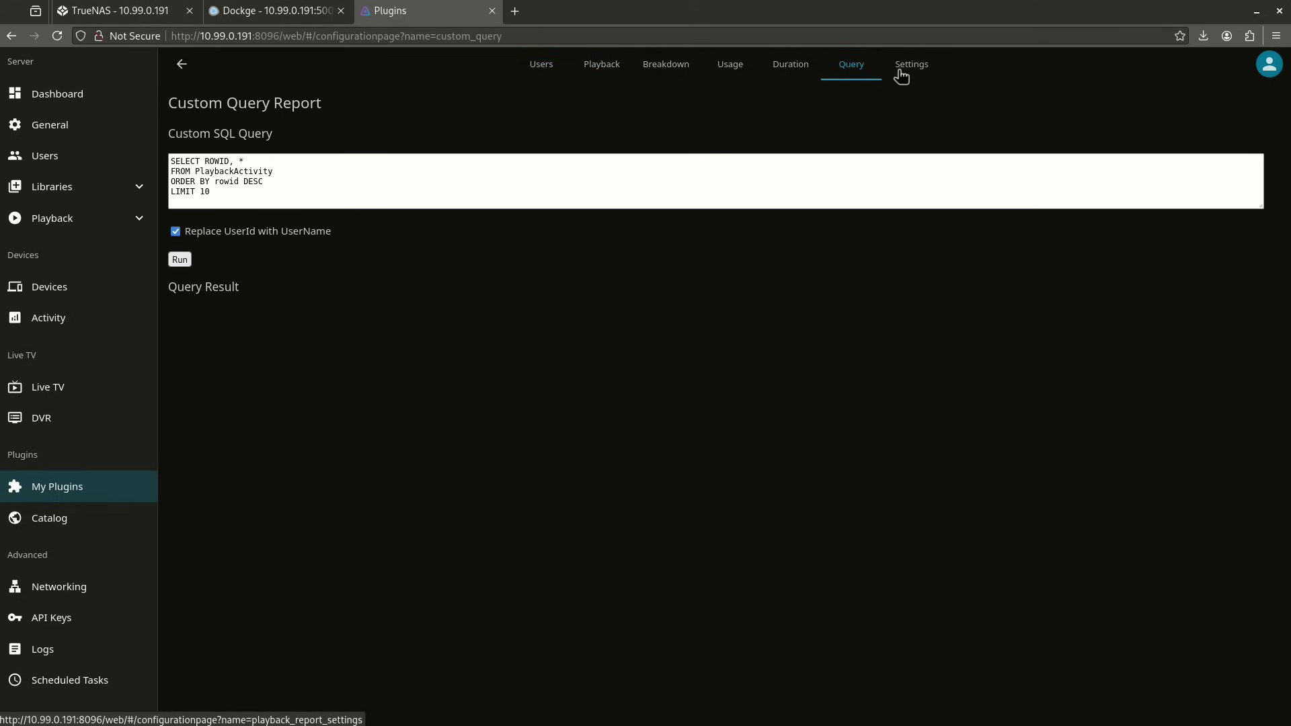
# In Playback Reporting's settings, set the data retention period to Forever and return to the Users report.
pyautogui.click(900, 77)
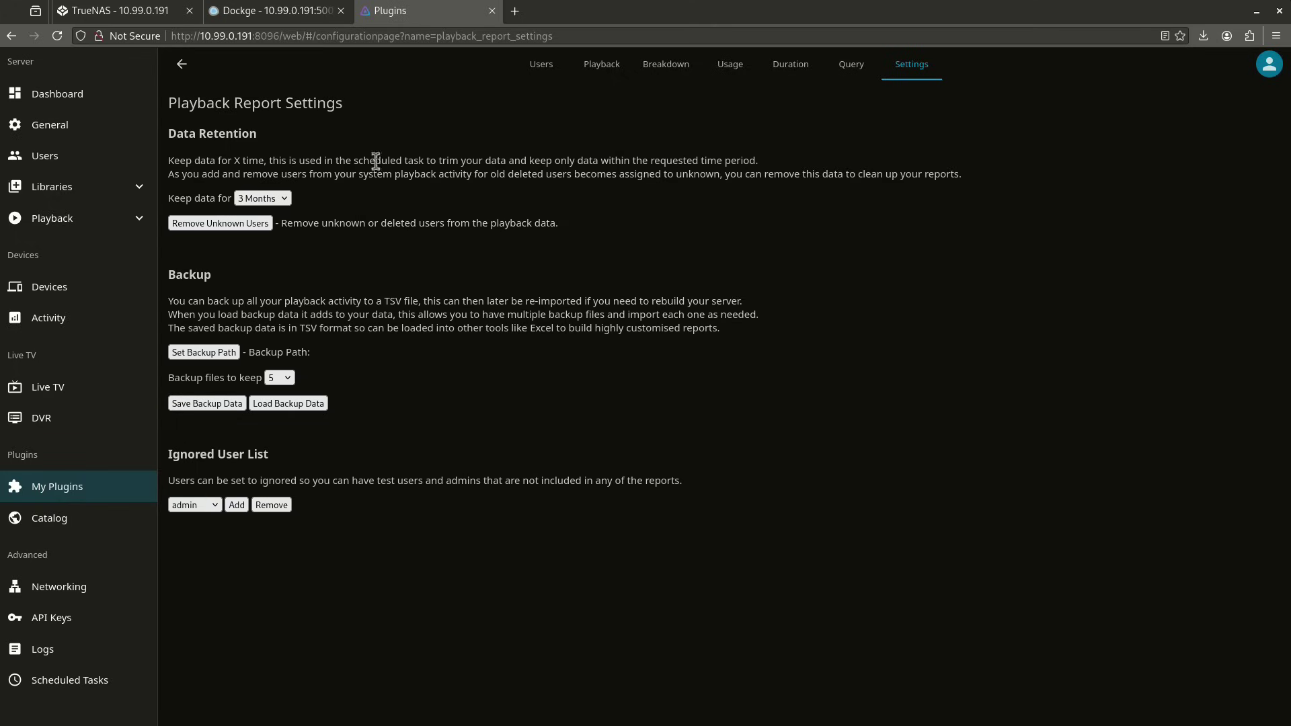
pyautogui.click(287, 200)
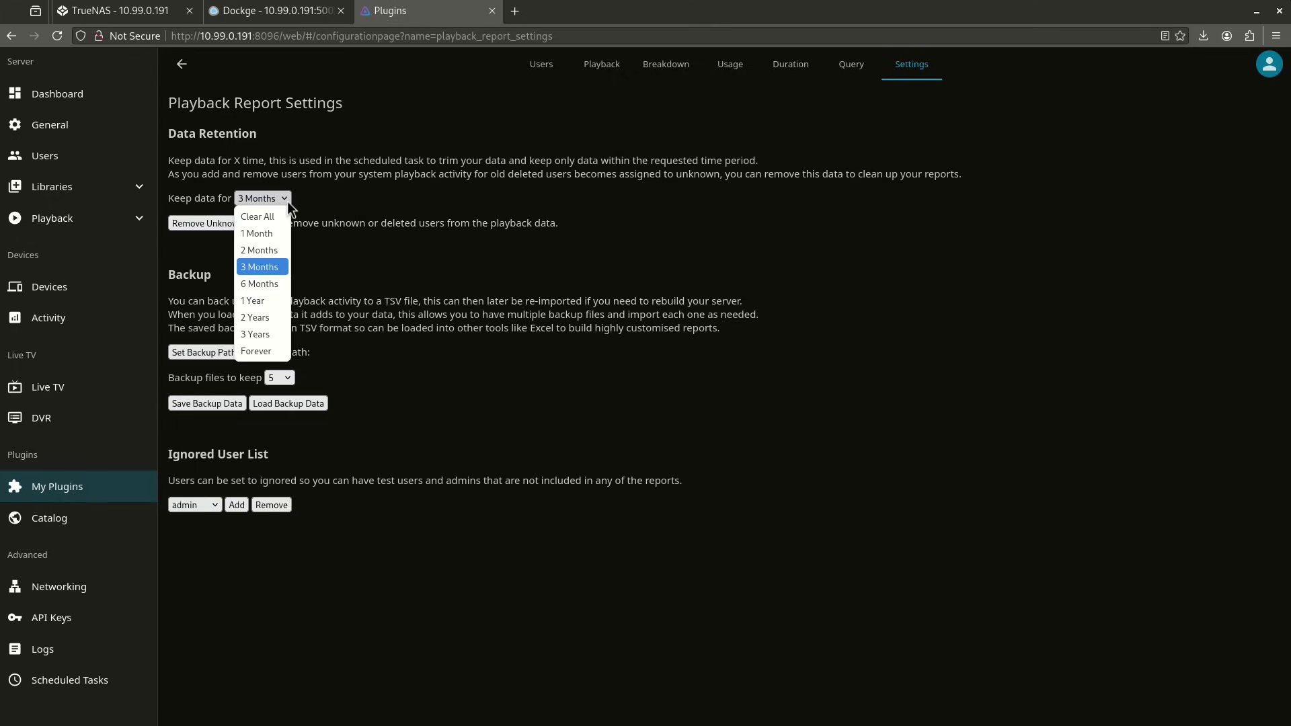
pyautogui.click(279, 352)
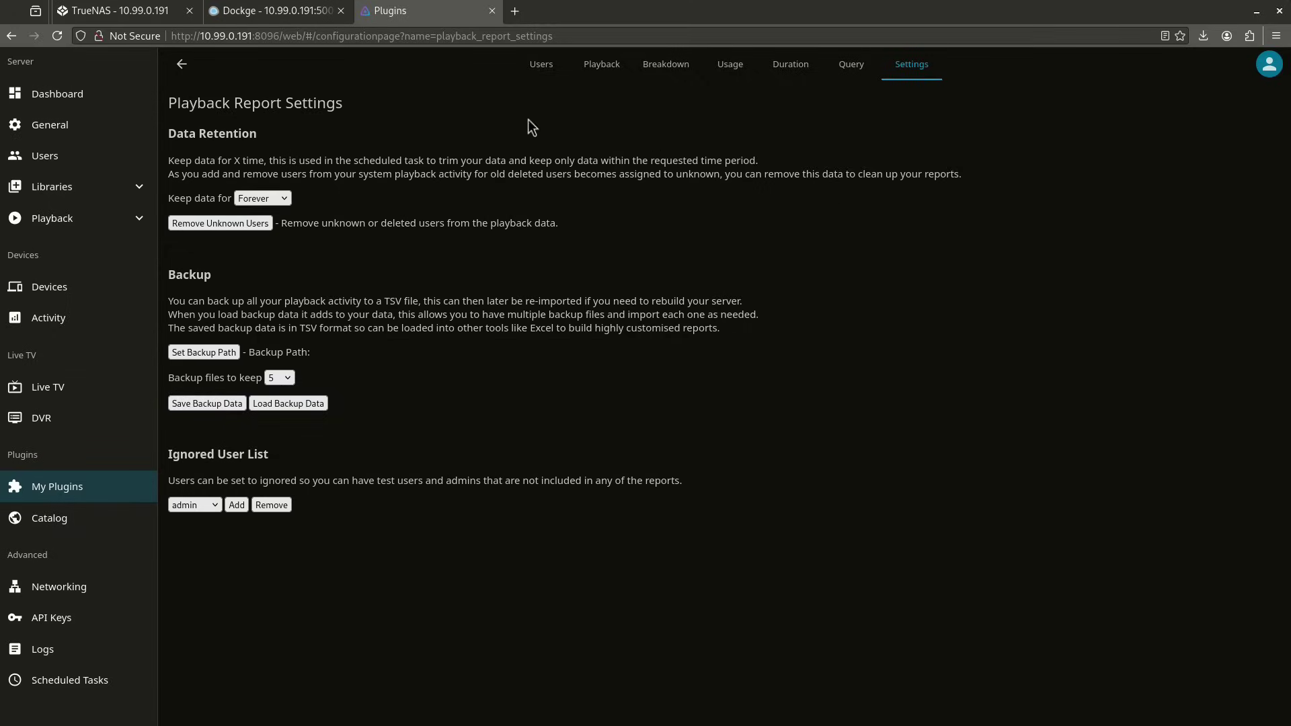
pyautogui.click(543, 67)
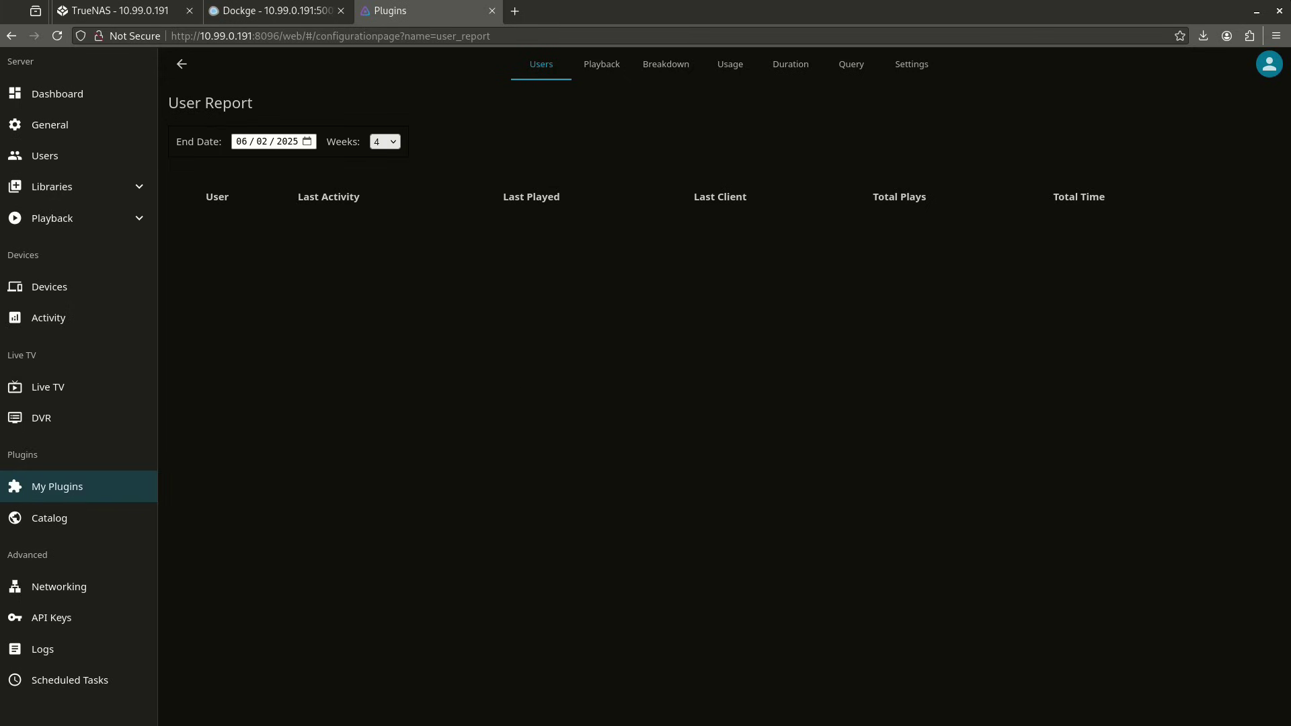
# Install the Reports plugin from the catalog's General category and restart the server.
pyautogui.click(49, 518)
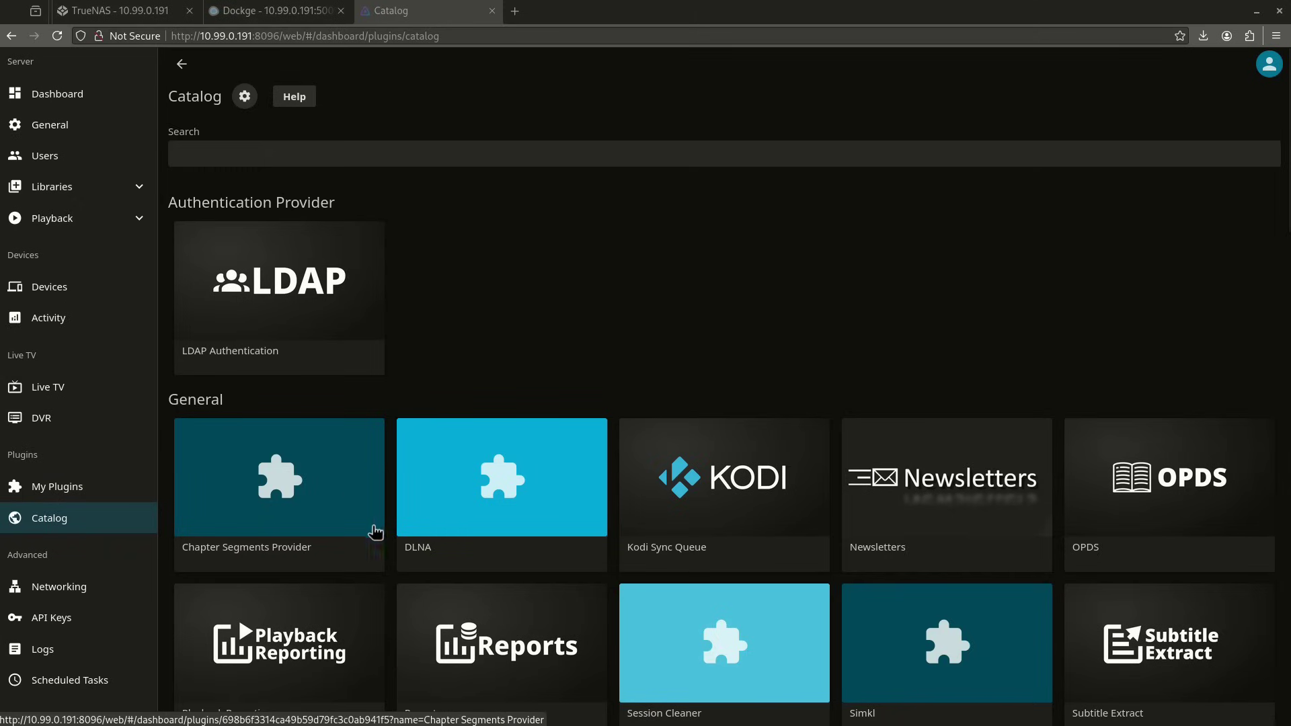
pyautogui.scroll(-3, 292, 616)
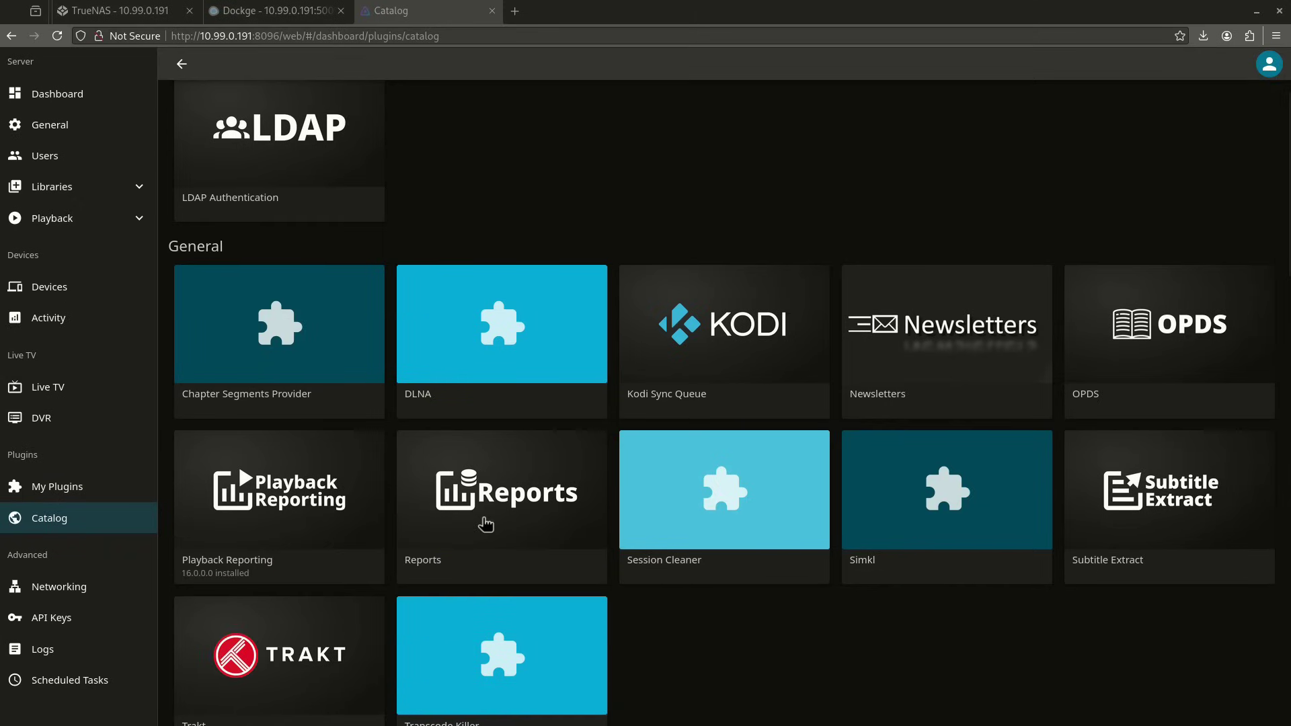
pyautogui.click(478, 517)
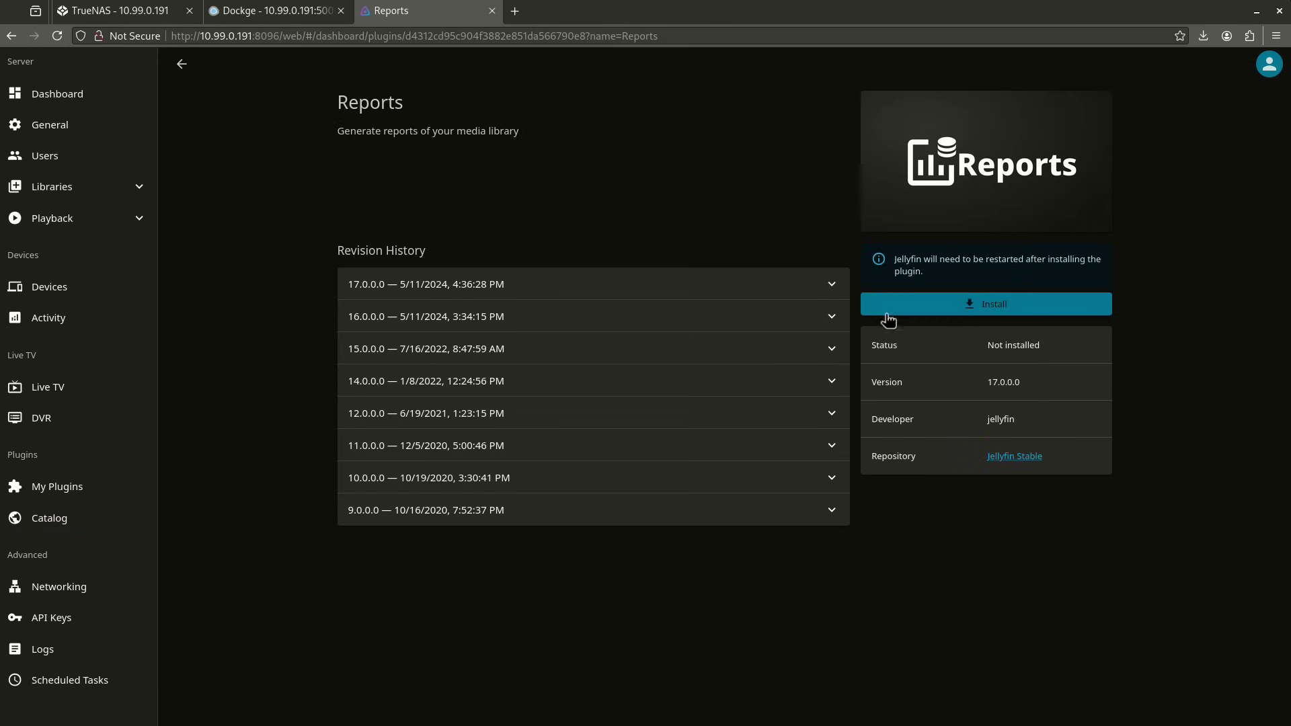
pyautogui.click(896, 313)
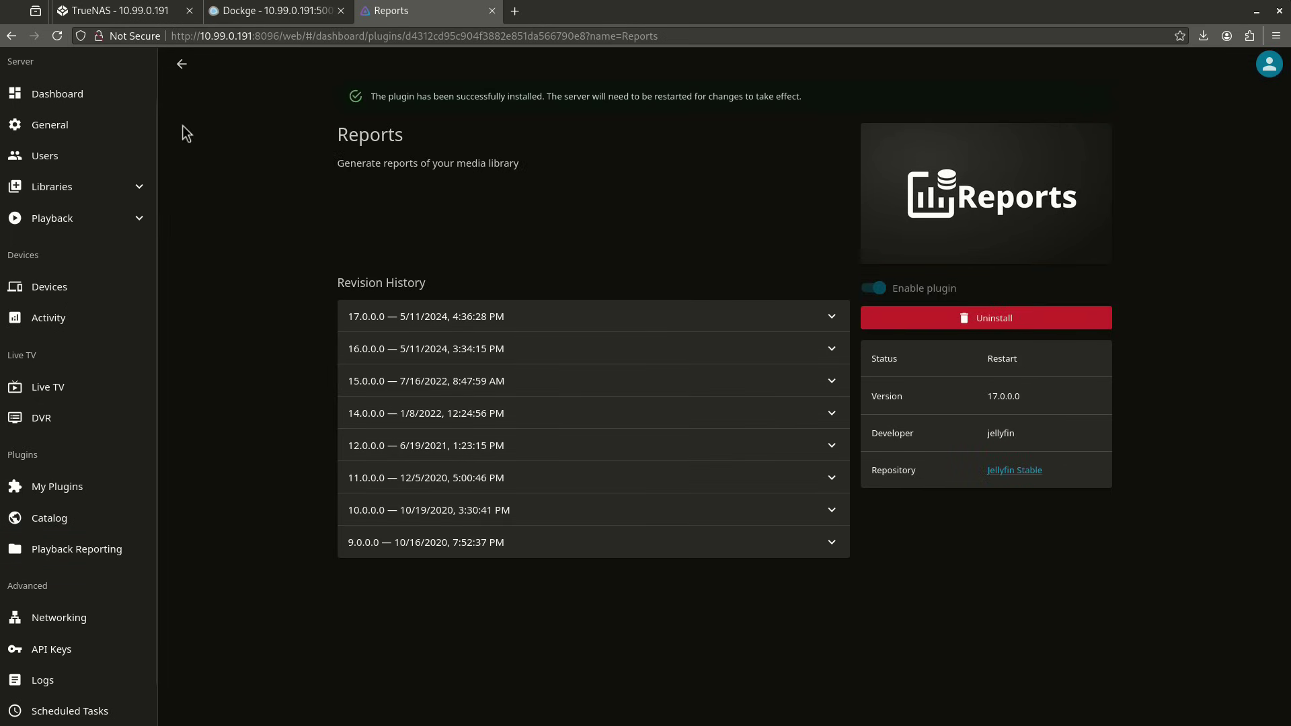
pyautogui.click(101, 95)
pyautogui.click(325, 254)
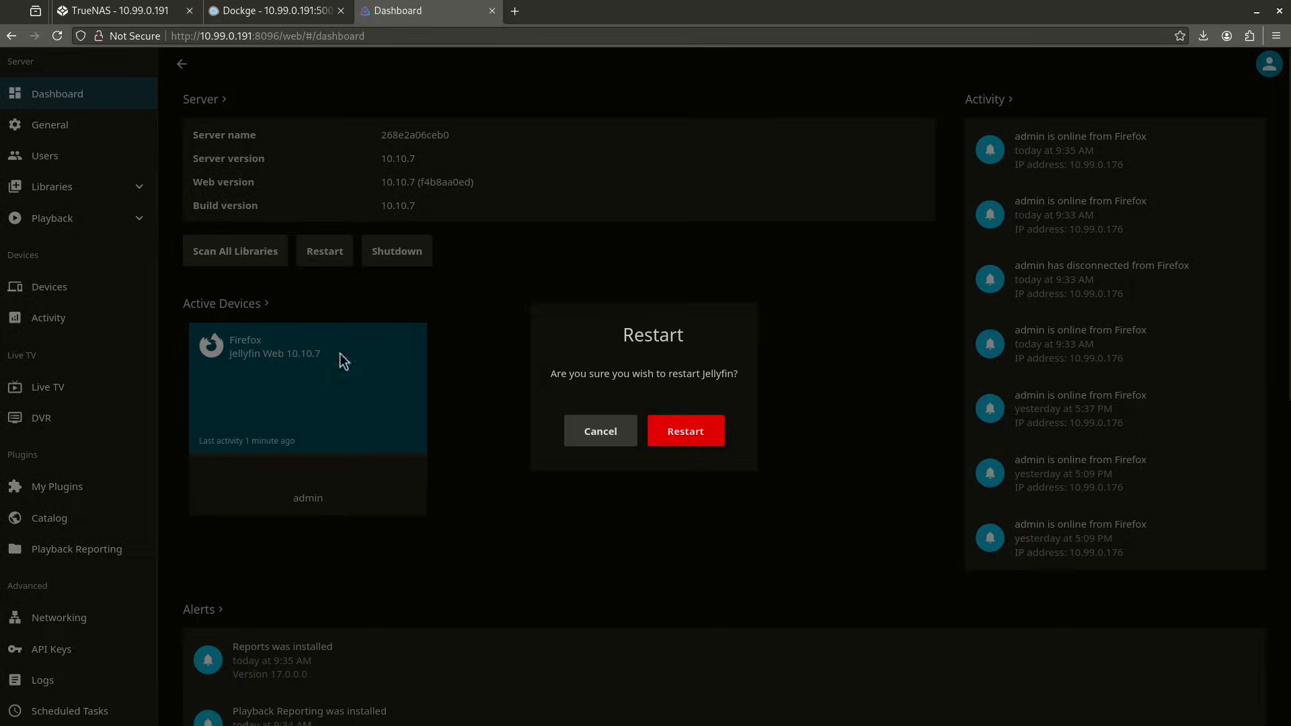
pyautogui.click(669, 439)
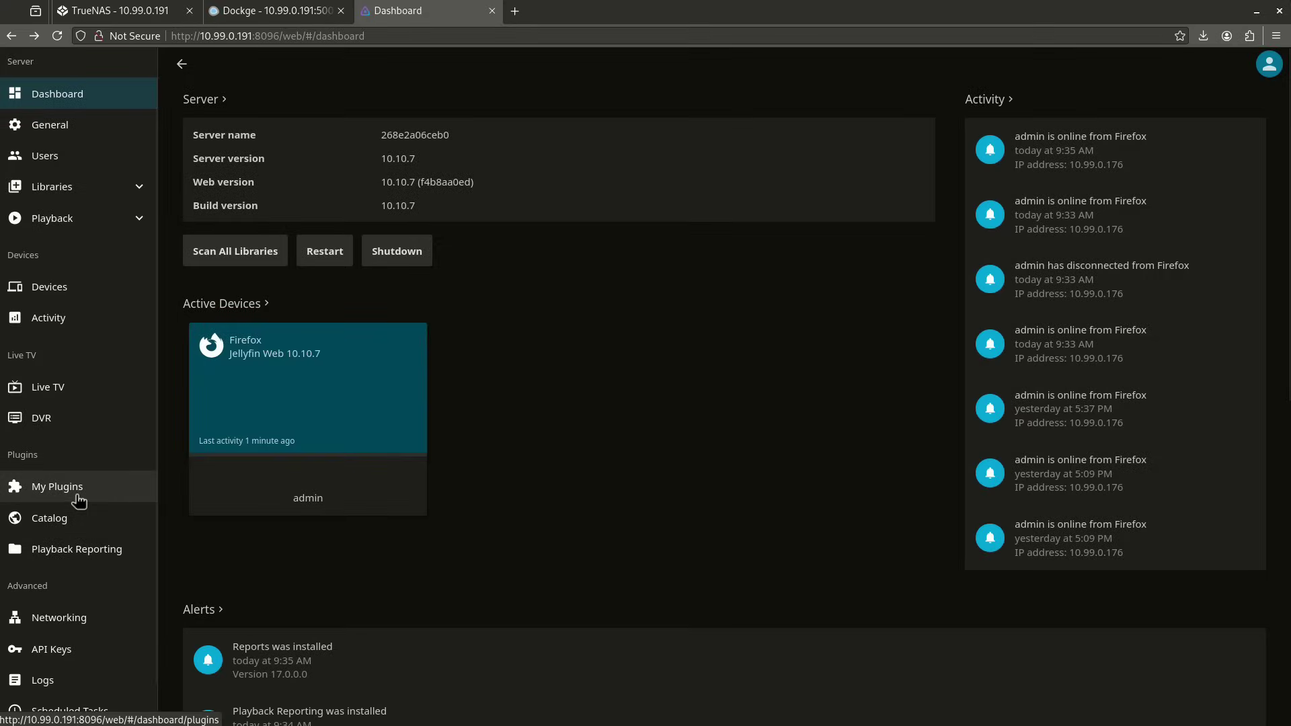
# Open the installed Reports plugin and view its Activity report and its Media report for the Series media type.
pyautogui.click(96, 557)
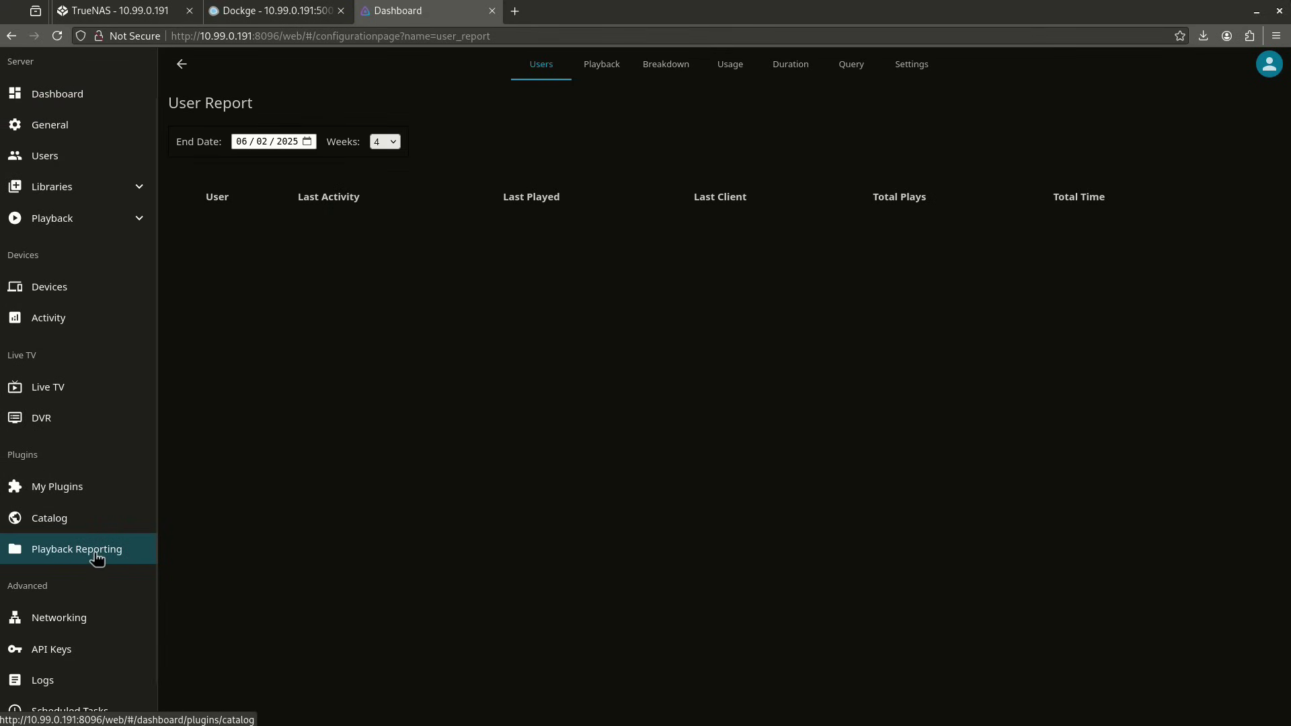
pyautogui.click(88, 491)
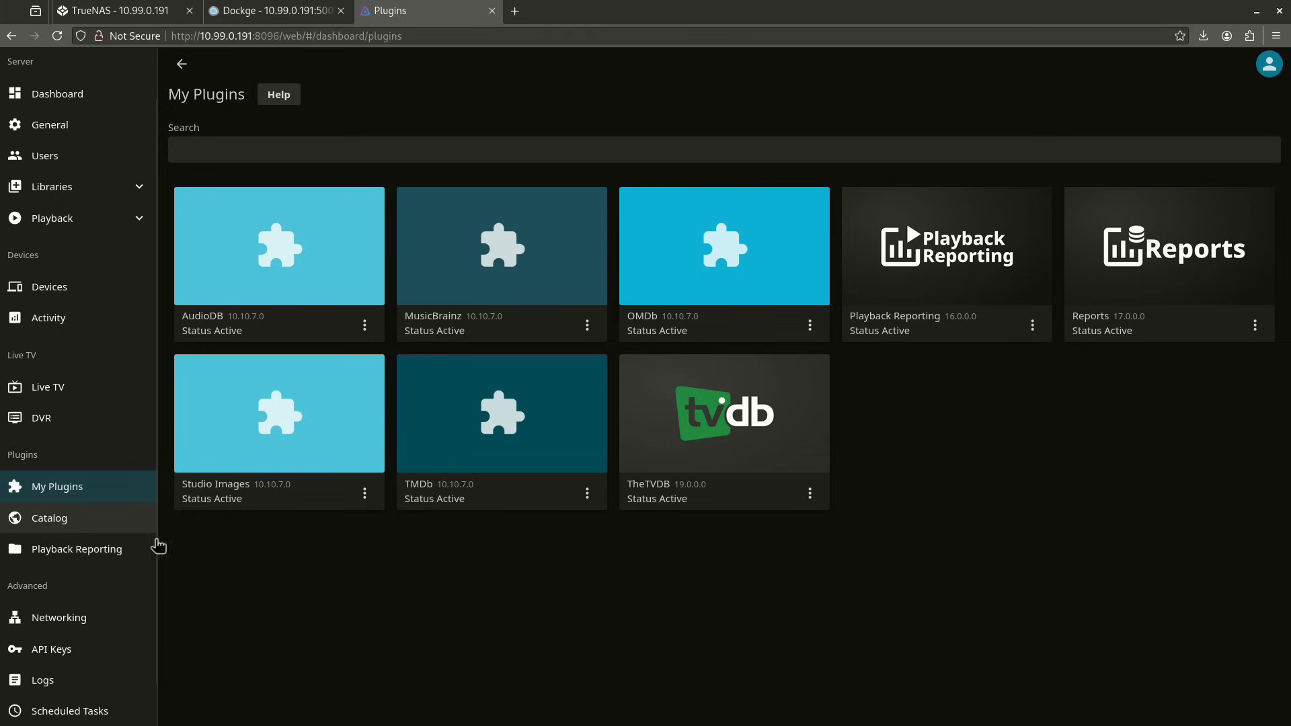
pyautogui.click(1089, 277)
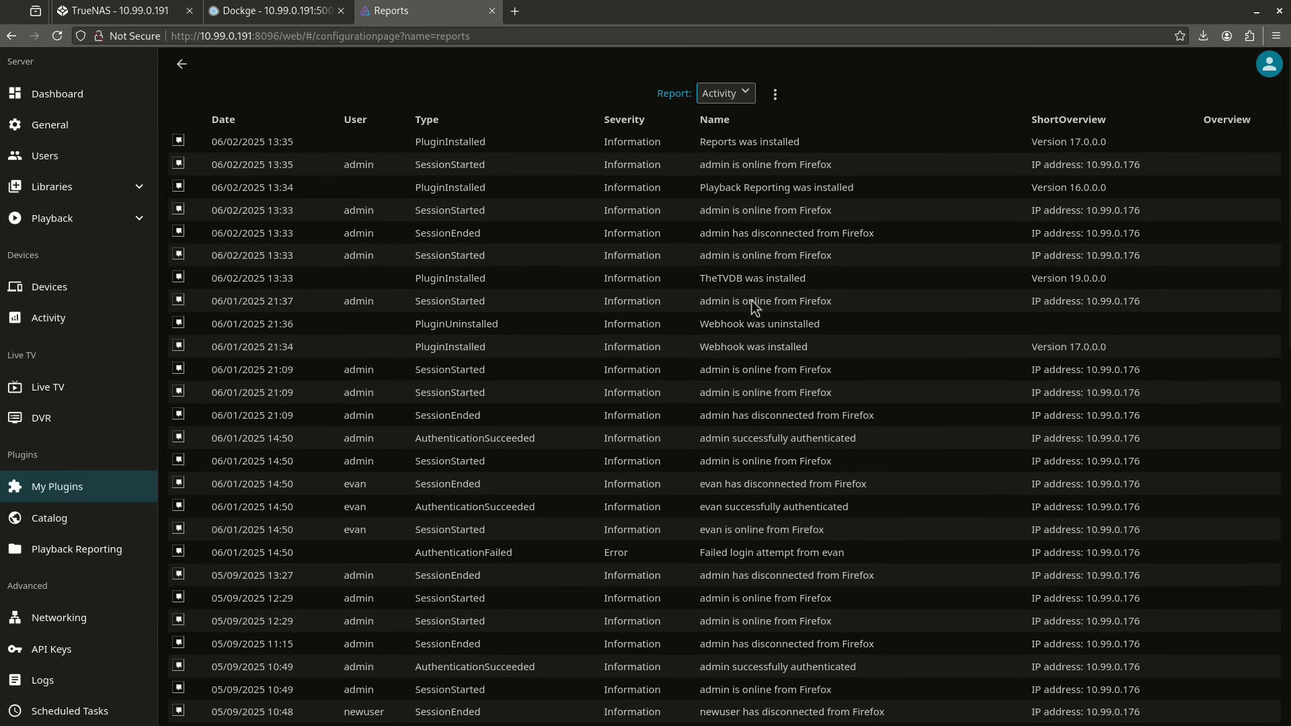
pyautogui.click(720, 95)
pyautogui.click(724, 120)
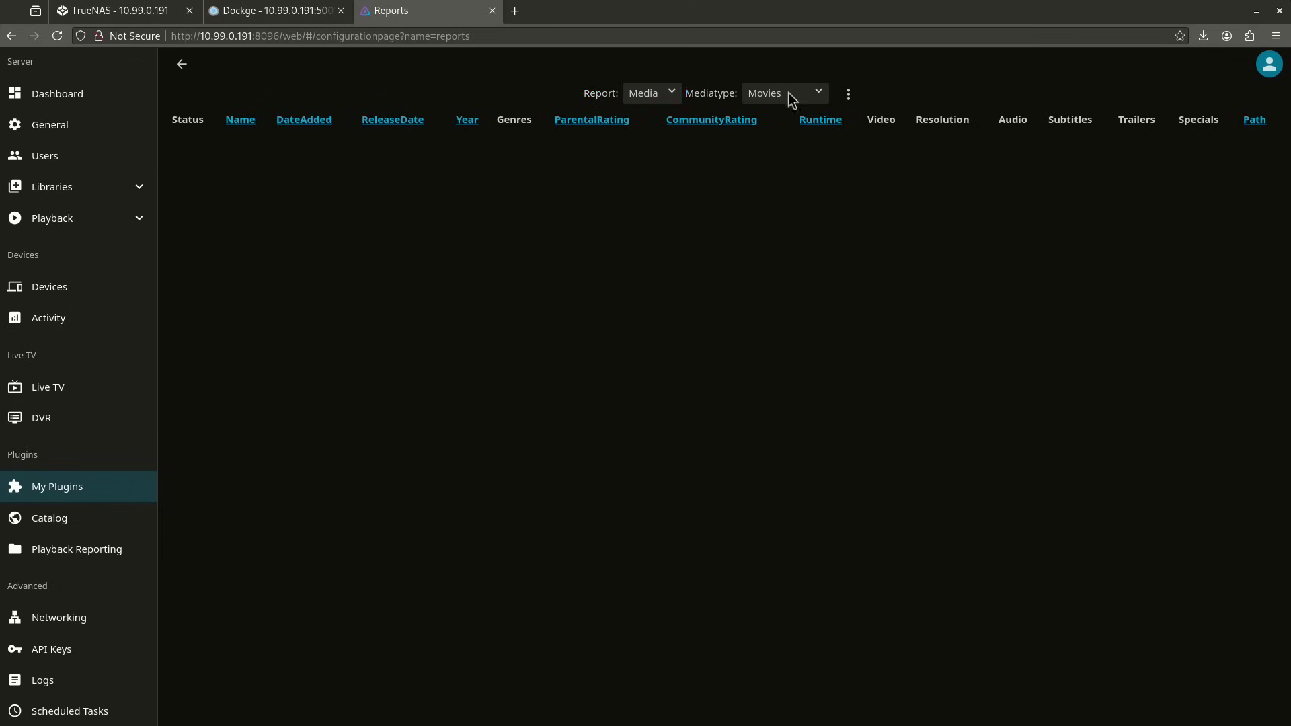
pyautogui.click(788, 92)
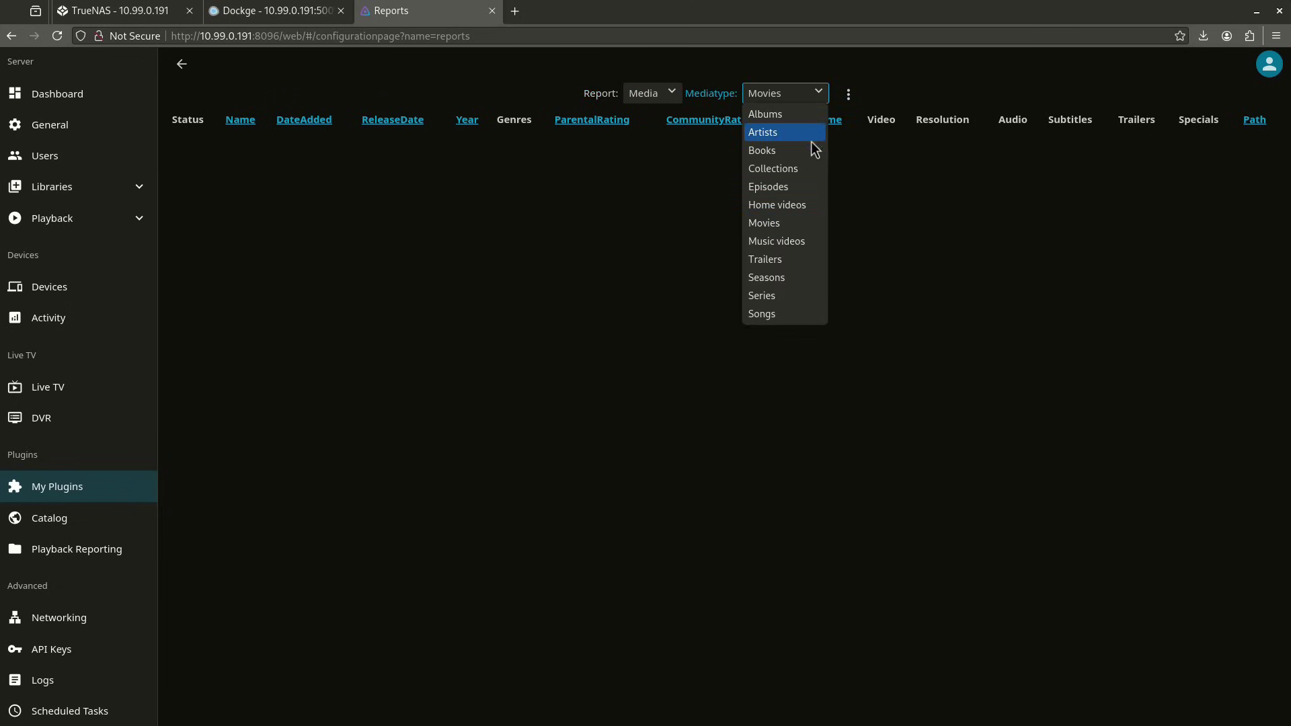
pyautogui.click(802, 295)
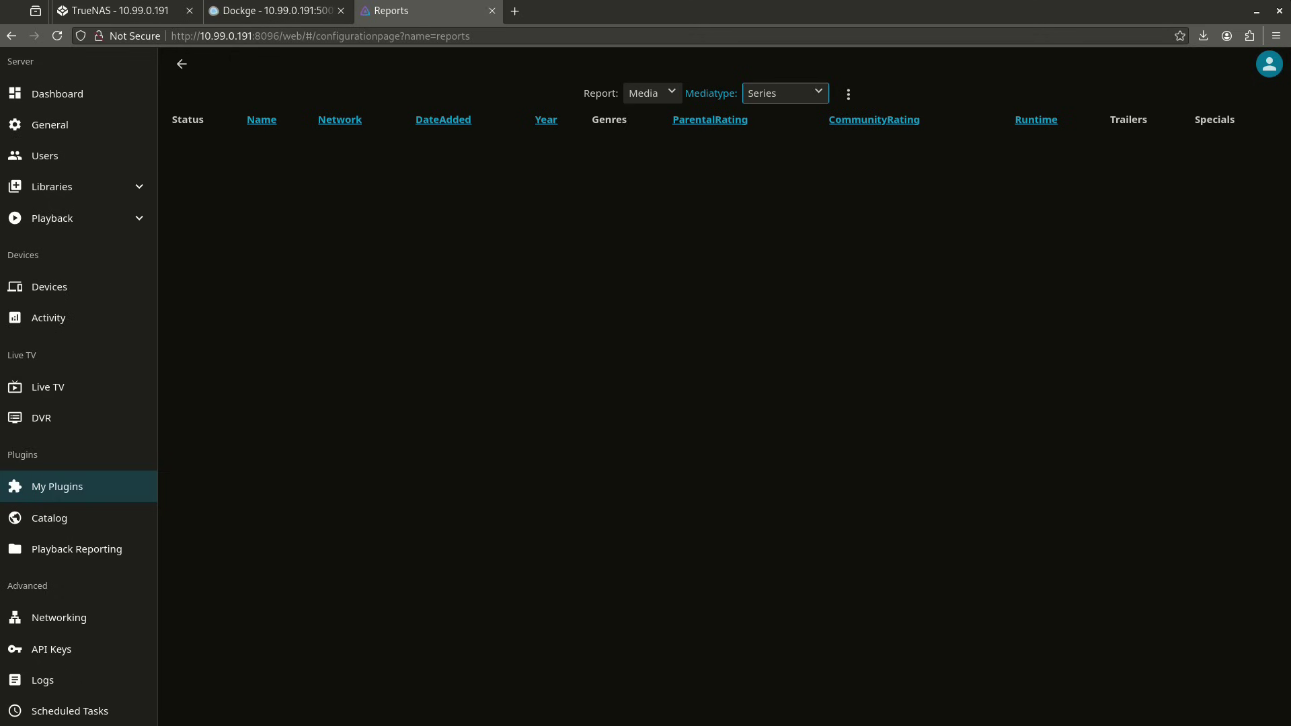
# Install the Webhook plugin from the catalog's Notifications category and restart the server.
pyautogui.click(49, 518)
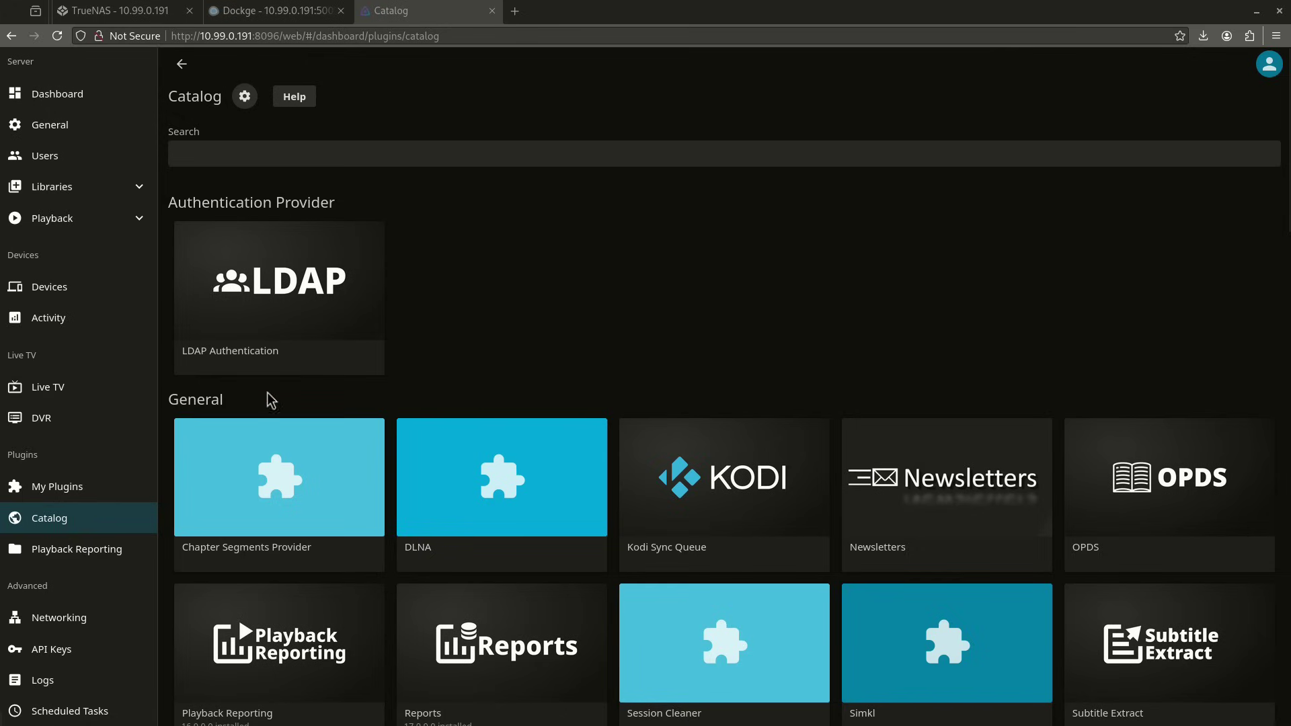
pyautogui.scroll(-3, 518, 304)
pyautogui.scroll(-10, 590, 292)
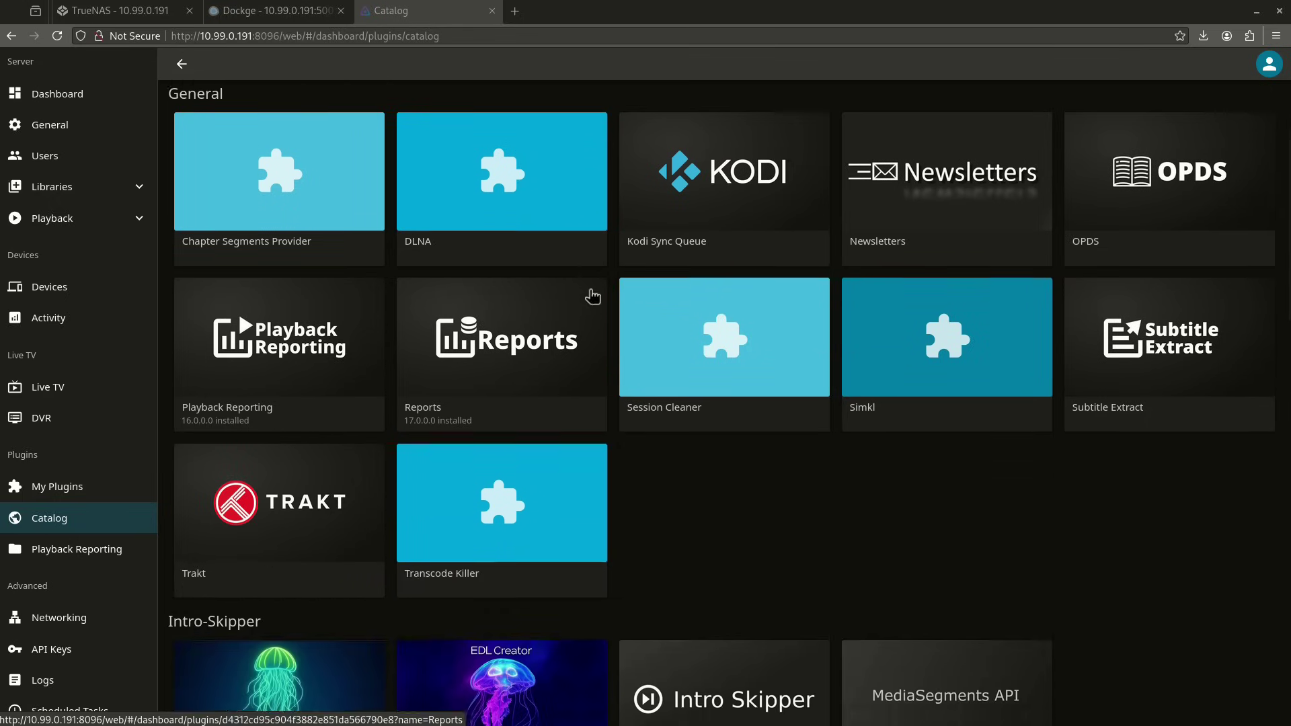
pyautogui.scroll(-13, 585, 303)
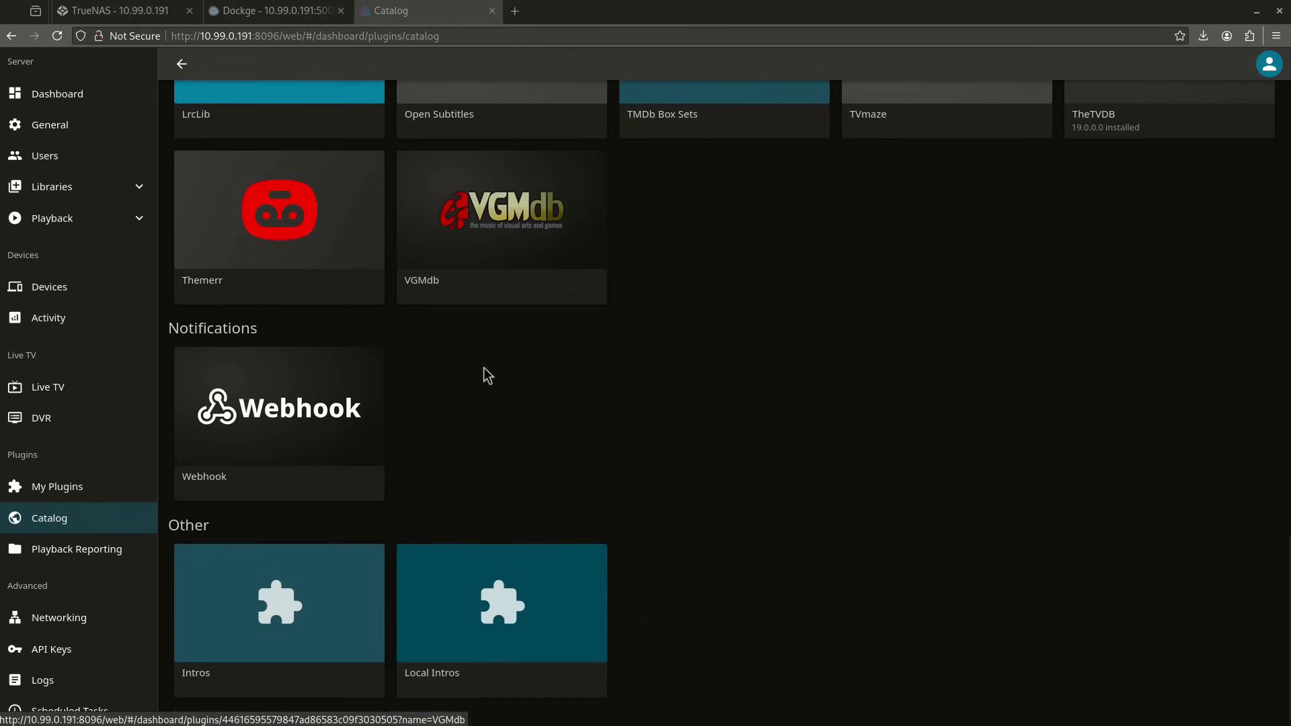
pyautogui.click(354, 411)
pyautogui.click(999, 316)
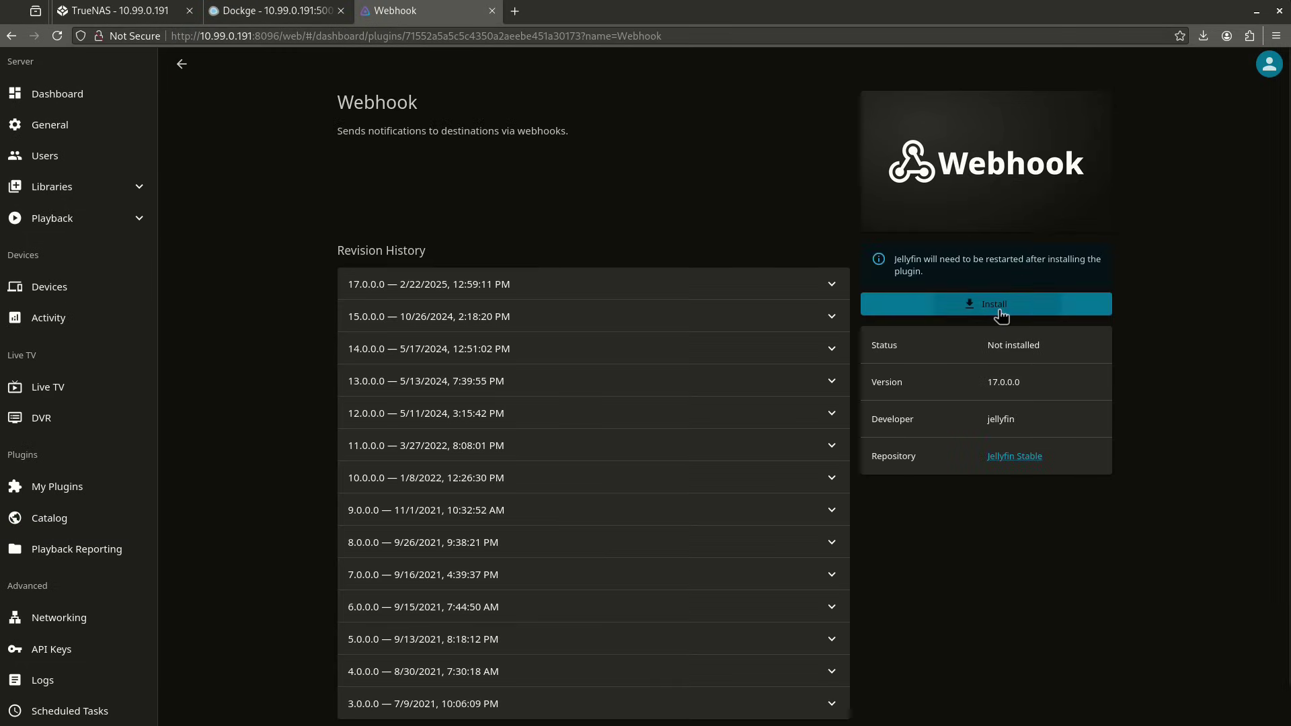
pyautogui.click(101, 95)
pyautogui.click(325, 254)
pyautogui.click(665, 434)
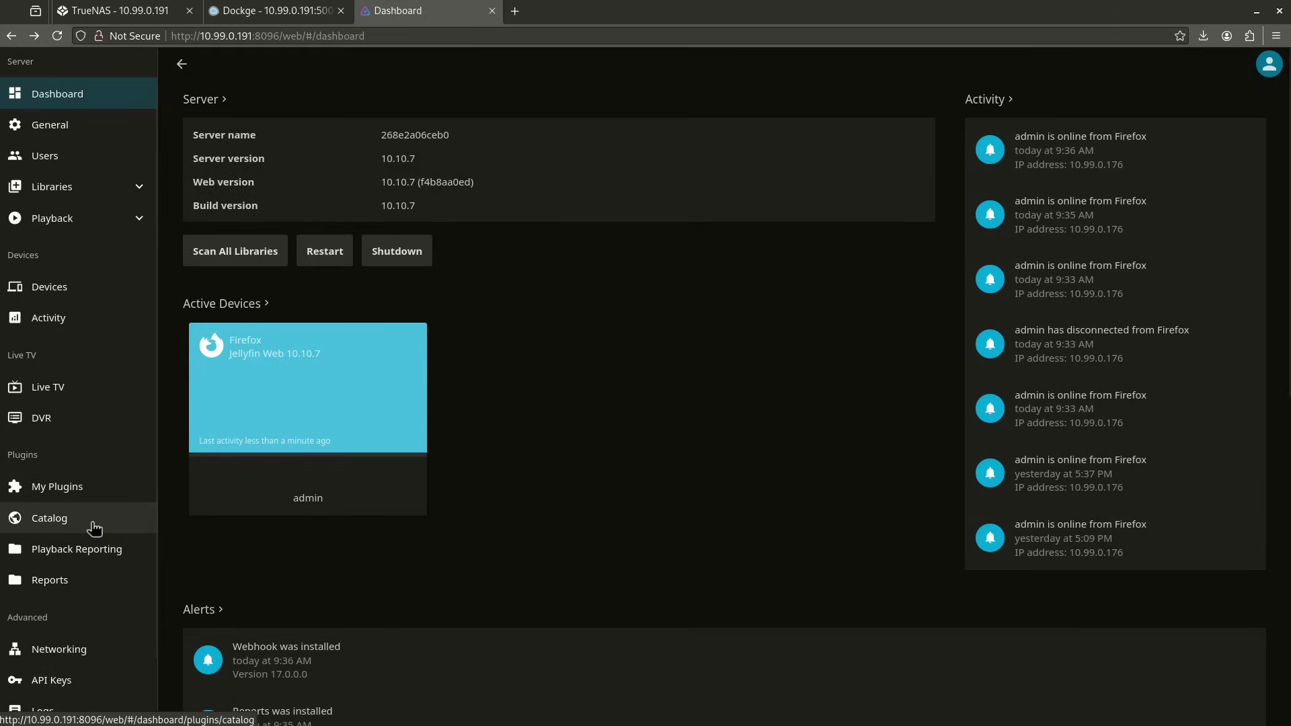
# Open the Webhook plugin's configuration and add a Discord destination form.
pyautogui.click(94, 529)
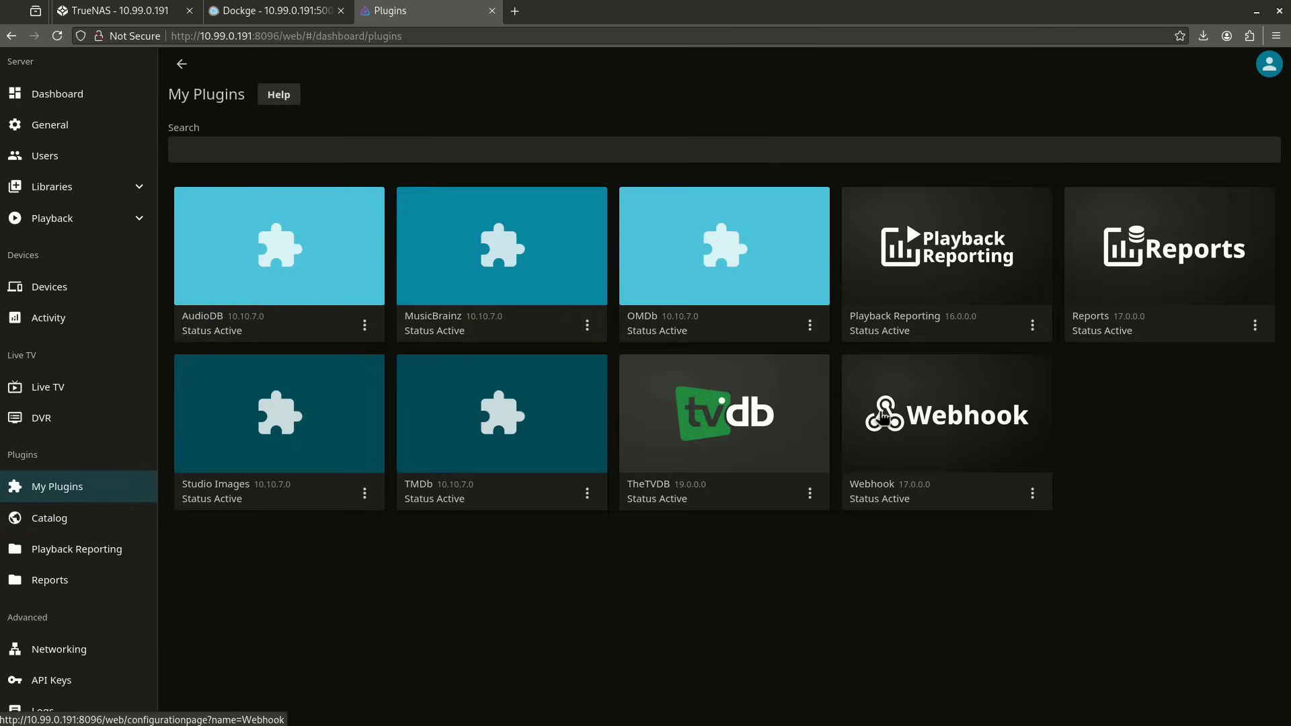
pyautogui.click(883, 420)
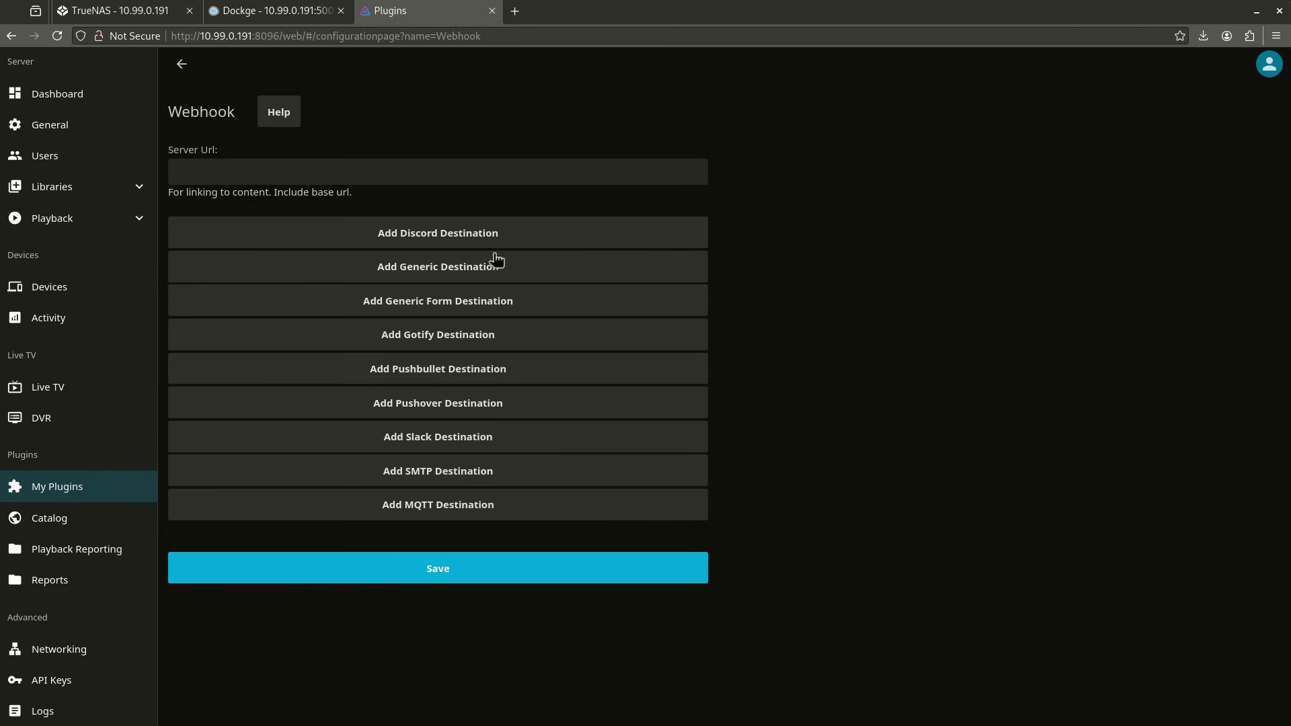
pyautogui.click(438, 232)
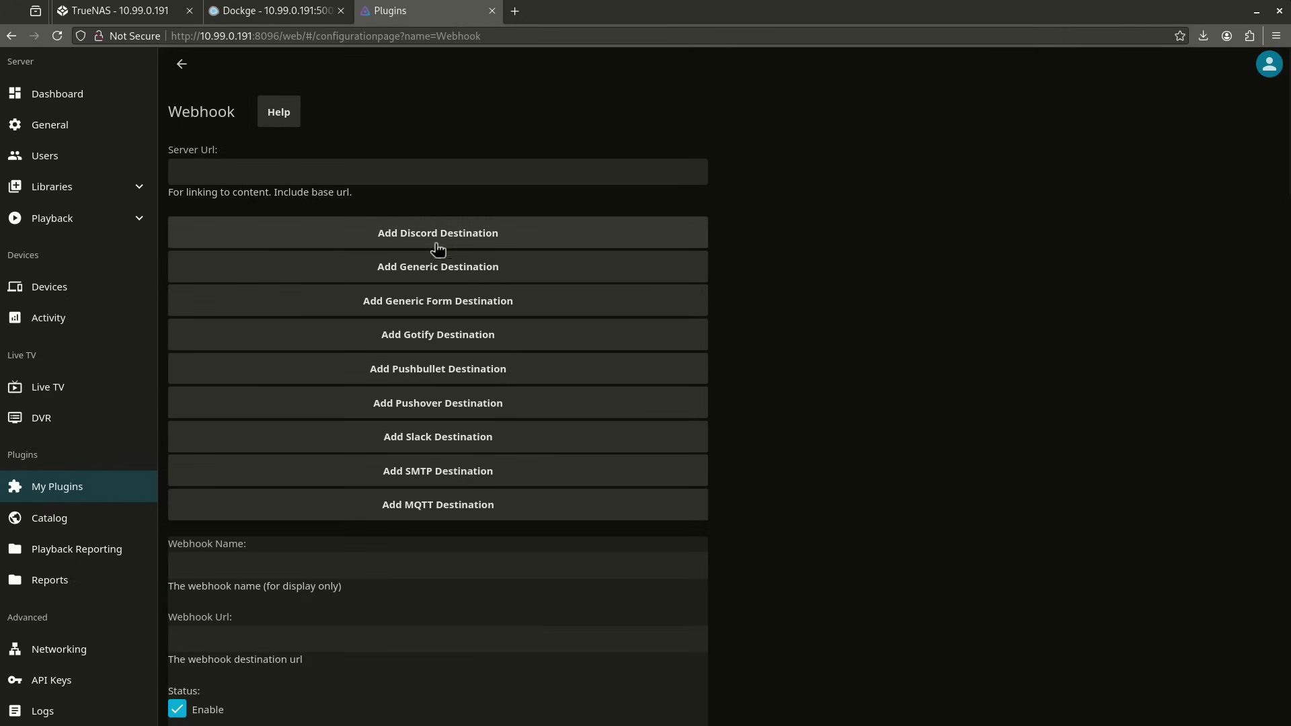
# Examine the Webhook server URL field, the destination's name and URL fields, its notification types and the other destination options.
pyautogui.click(269, 168)
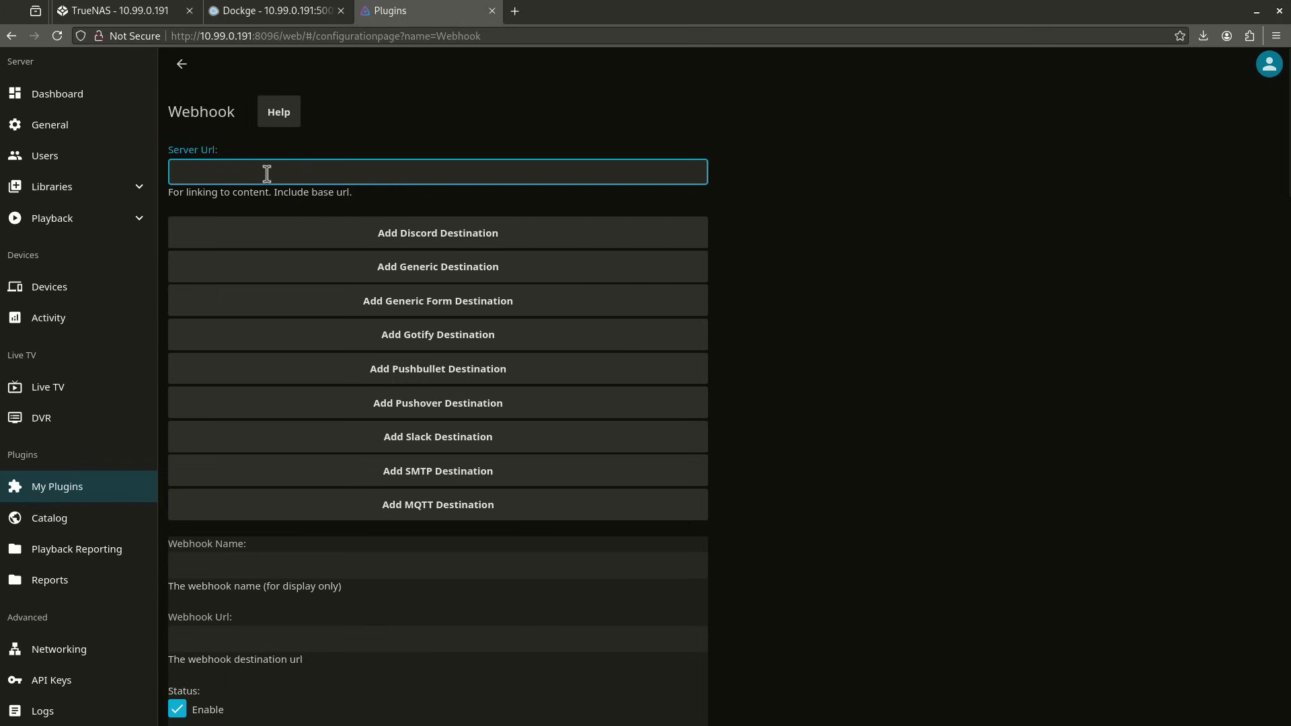
pyautogui.scroll(-5, 429, 542)
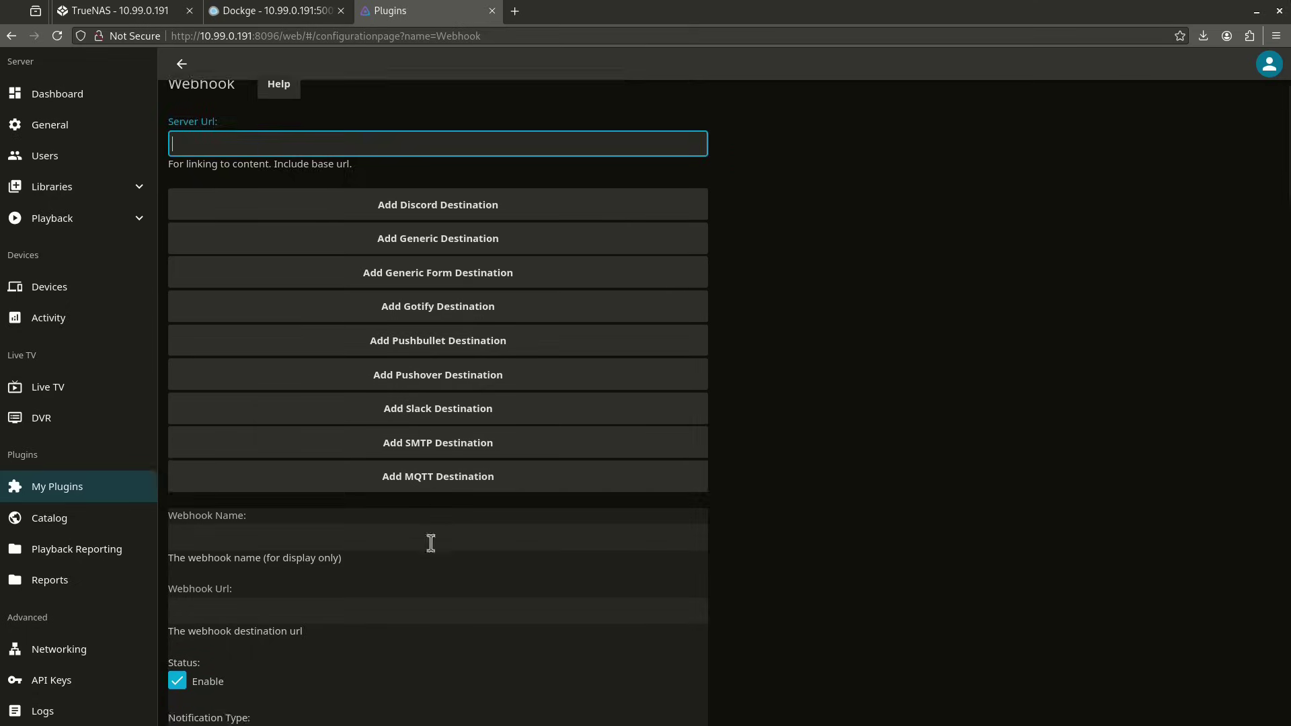
pyautogui.click(234, 335)
pyautogui.click(262, 412)
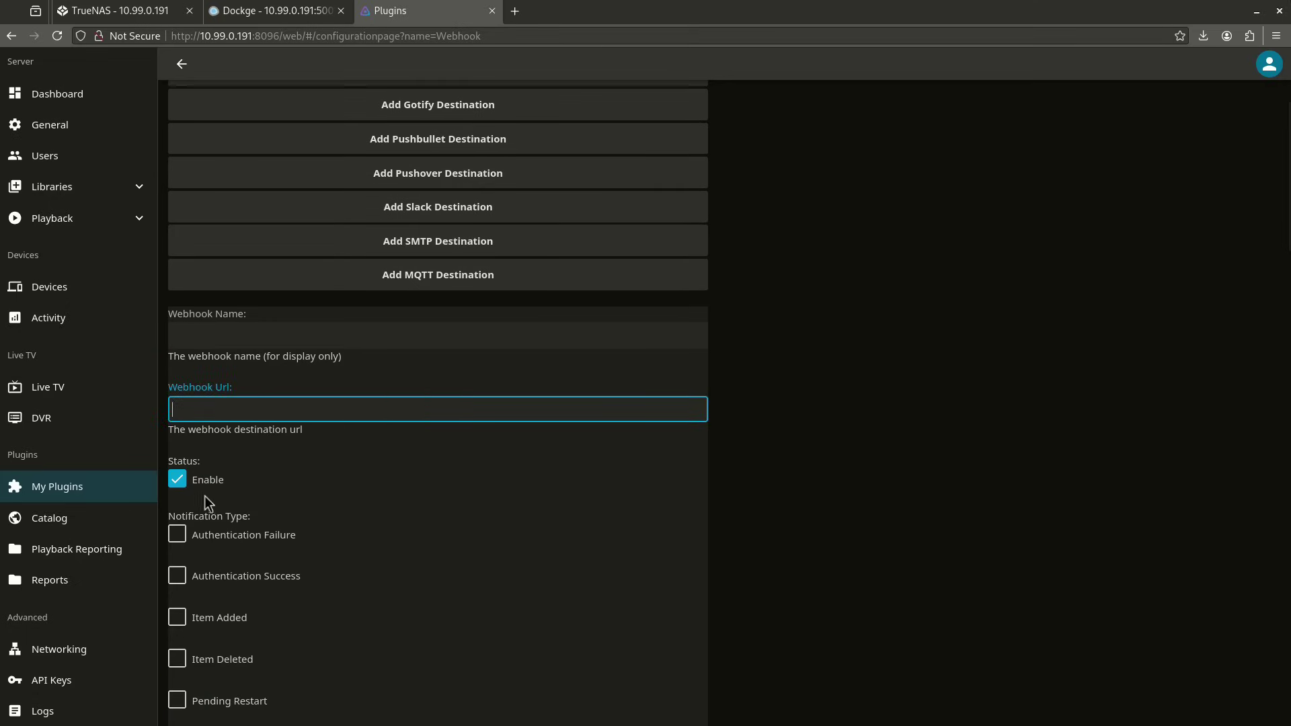
pyautogui.scroll(-5, 309, 580)
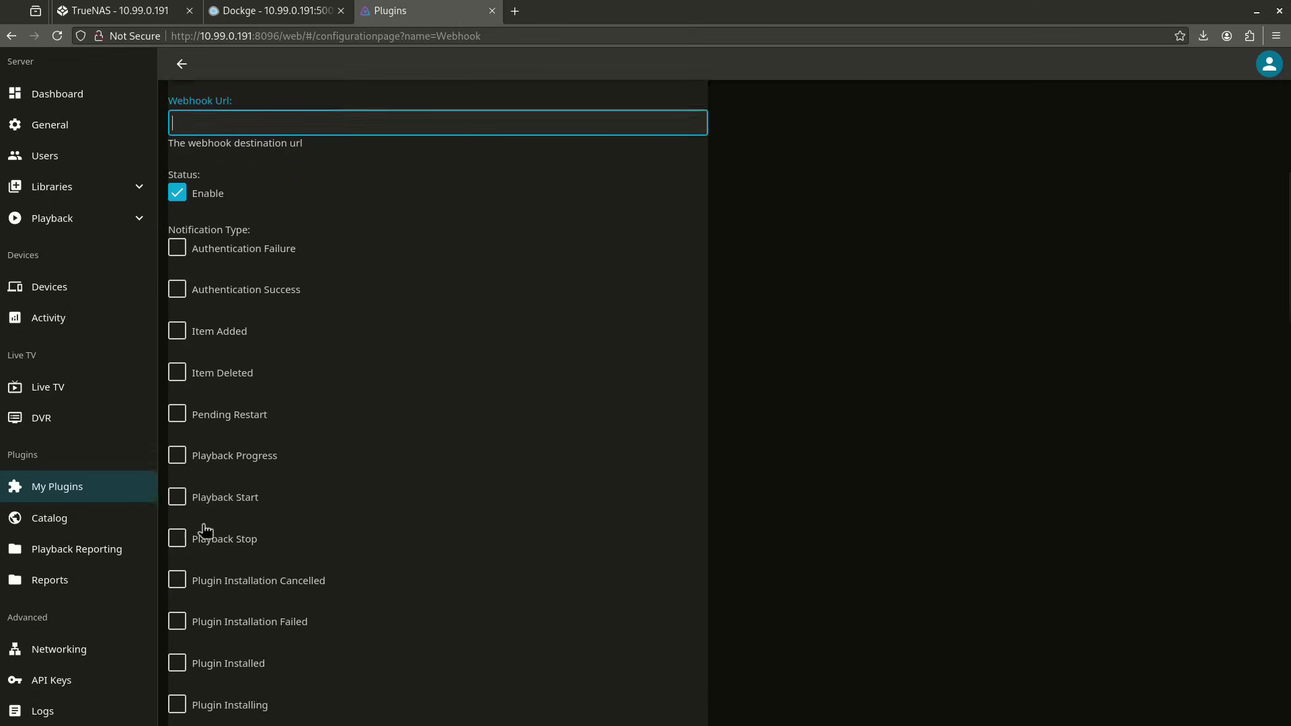
pyautogui.scroll(-6, 205, 532)
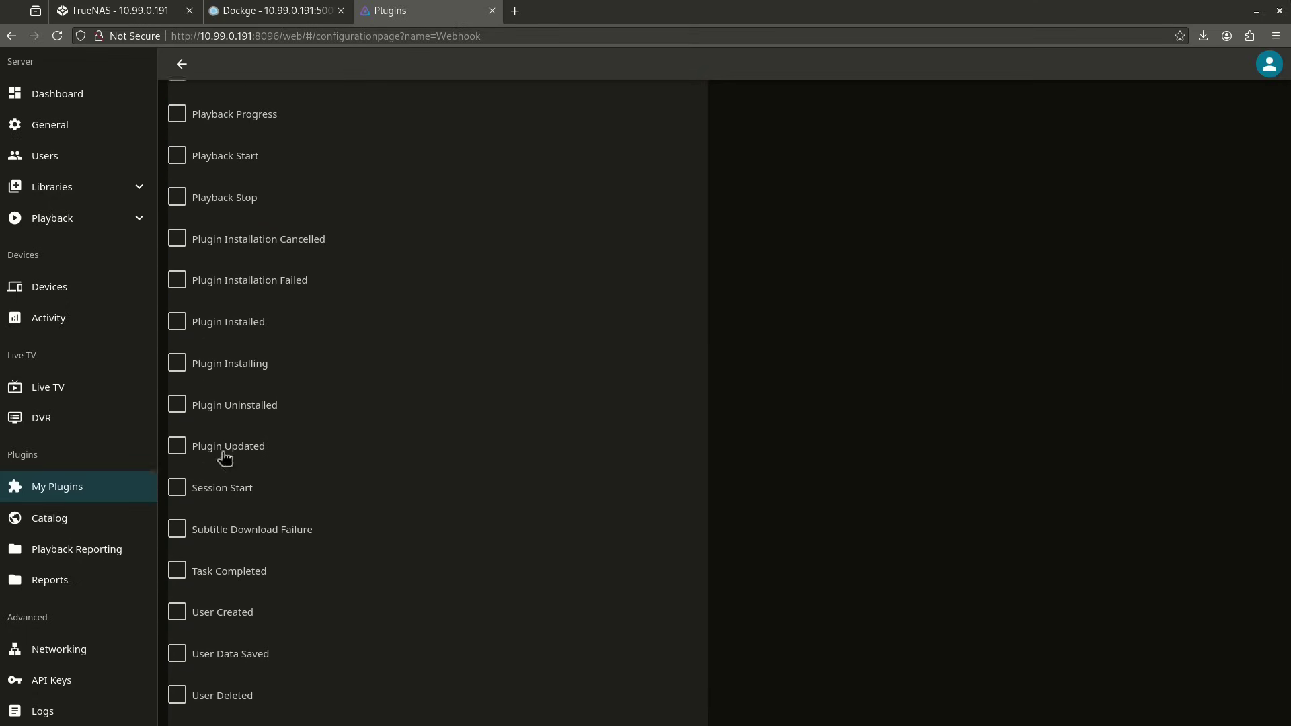
pyautogui.scroll(10, 224, 457)
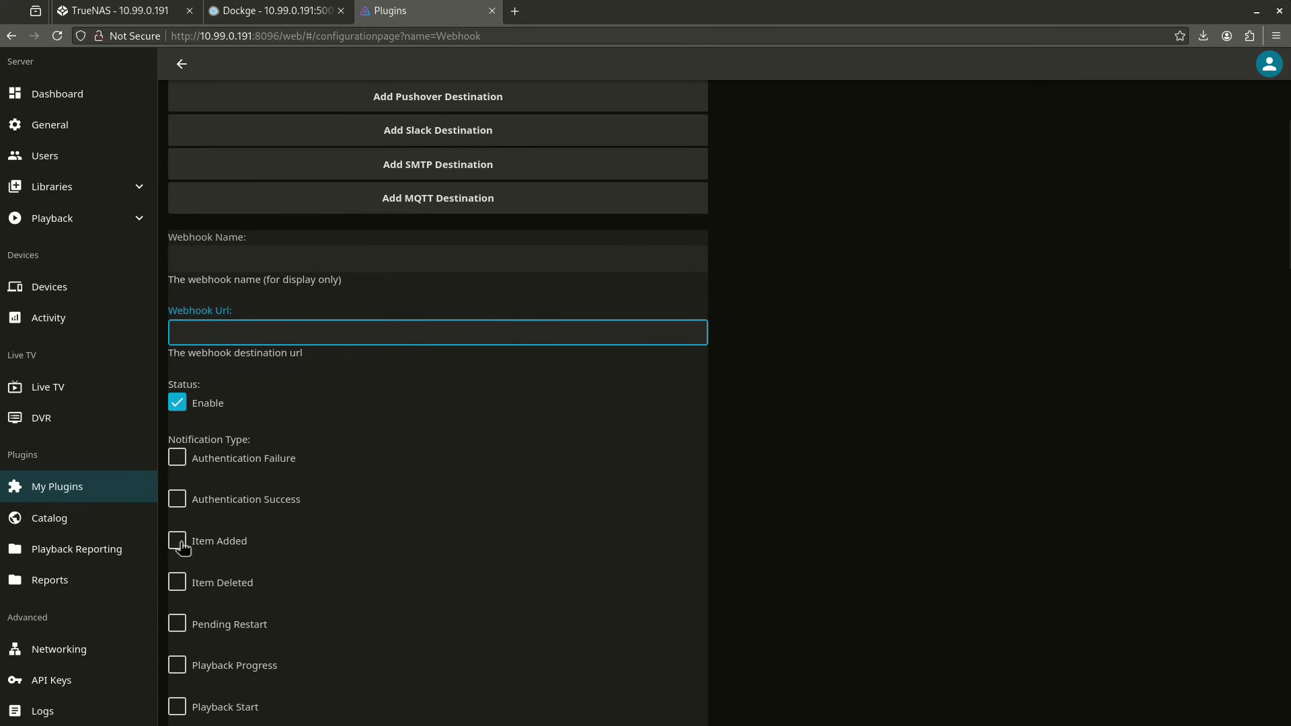
pyautogui.scroll(5, 276, 516)
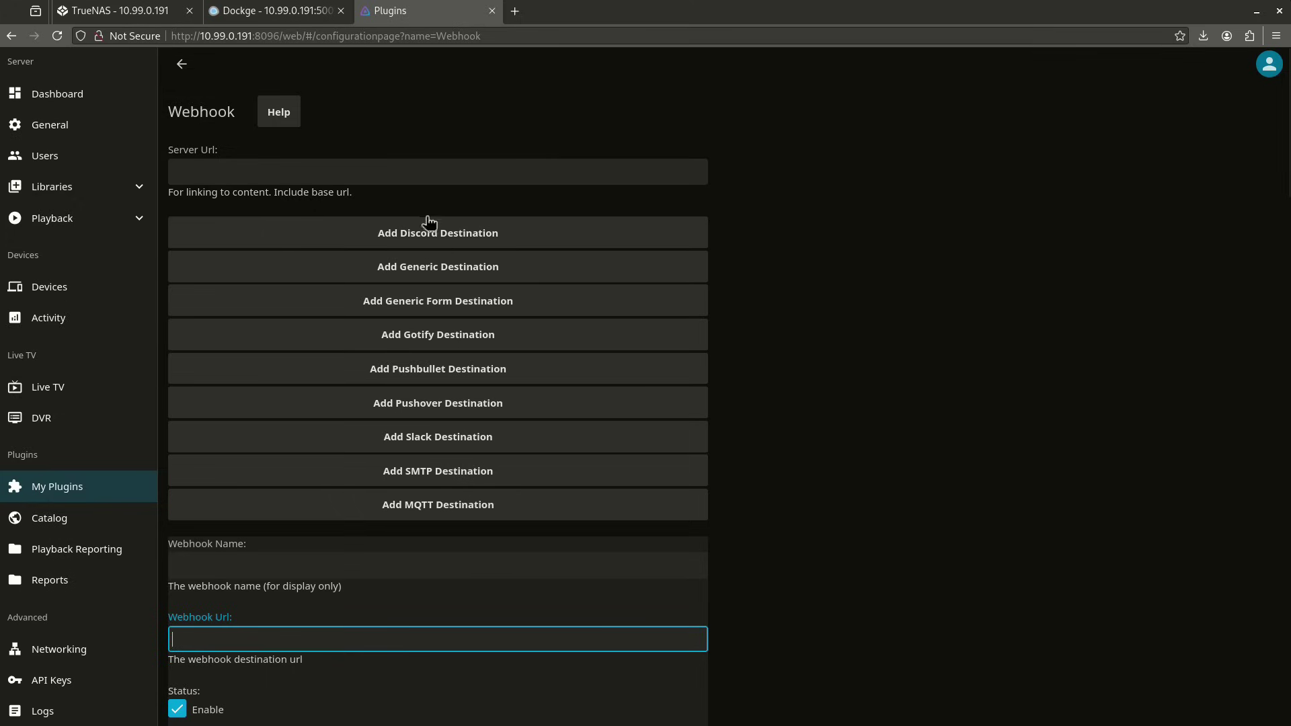
pyautogui.click(480, 340)
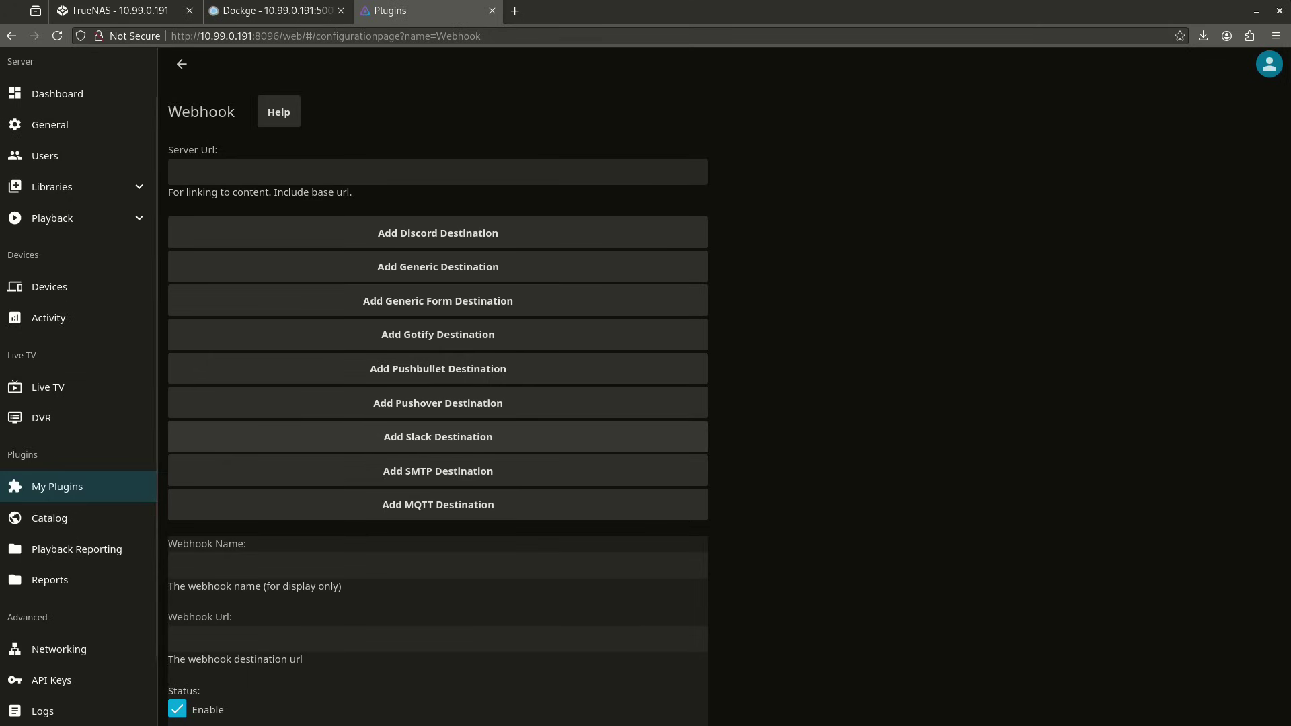
# Review the plugin repositories configured for the catalog and return to the catalog's General plugins.
pyautogui.click(49, 518)
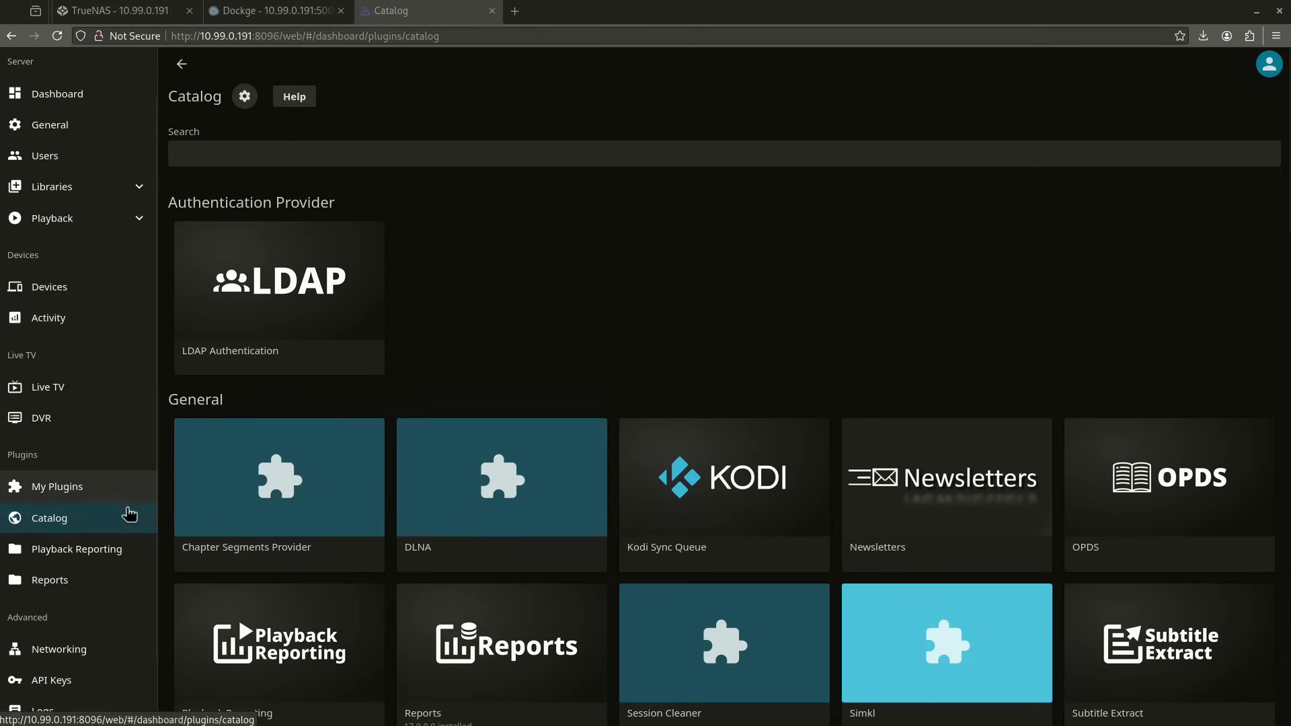
pyautogui.click(245, 96)
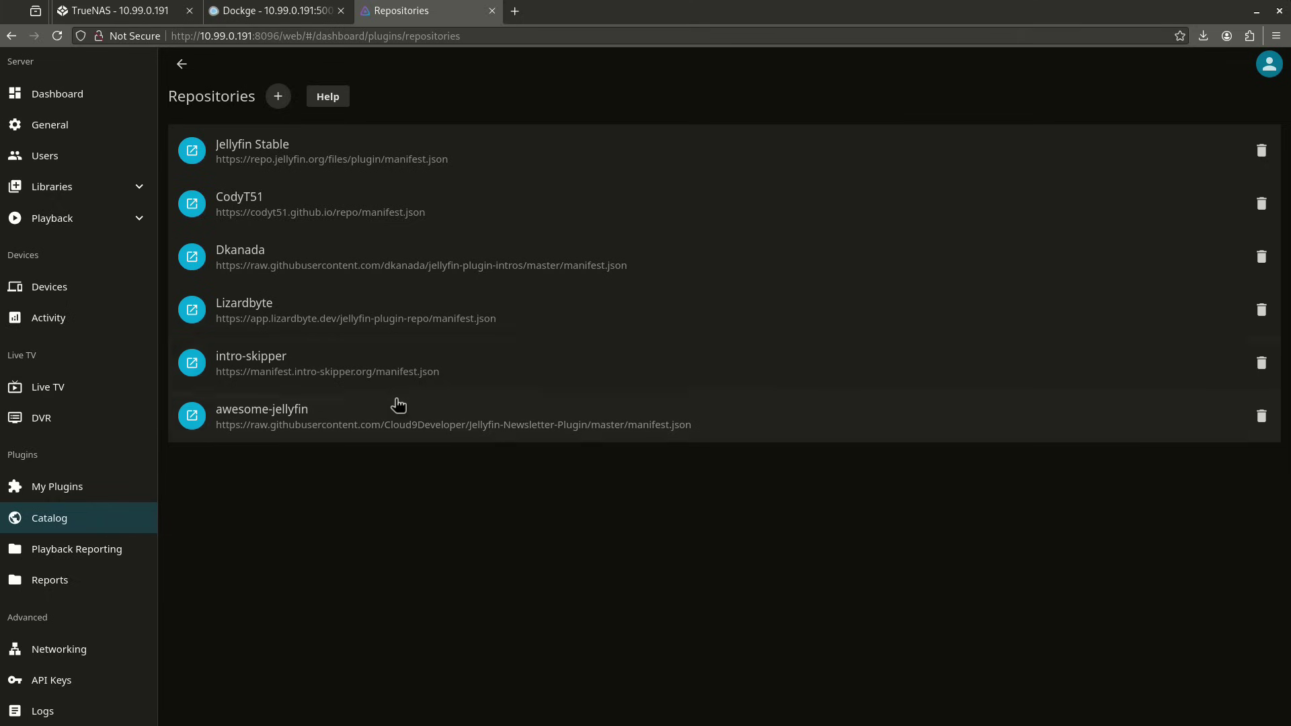
pyautogui.click(182, 67)
pyautogui.scroll(-3, 443, 296)
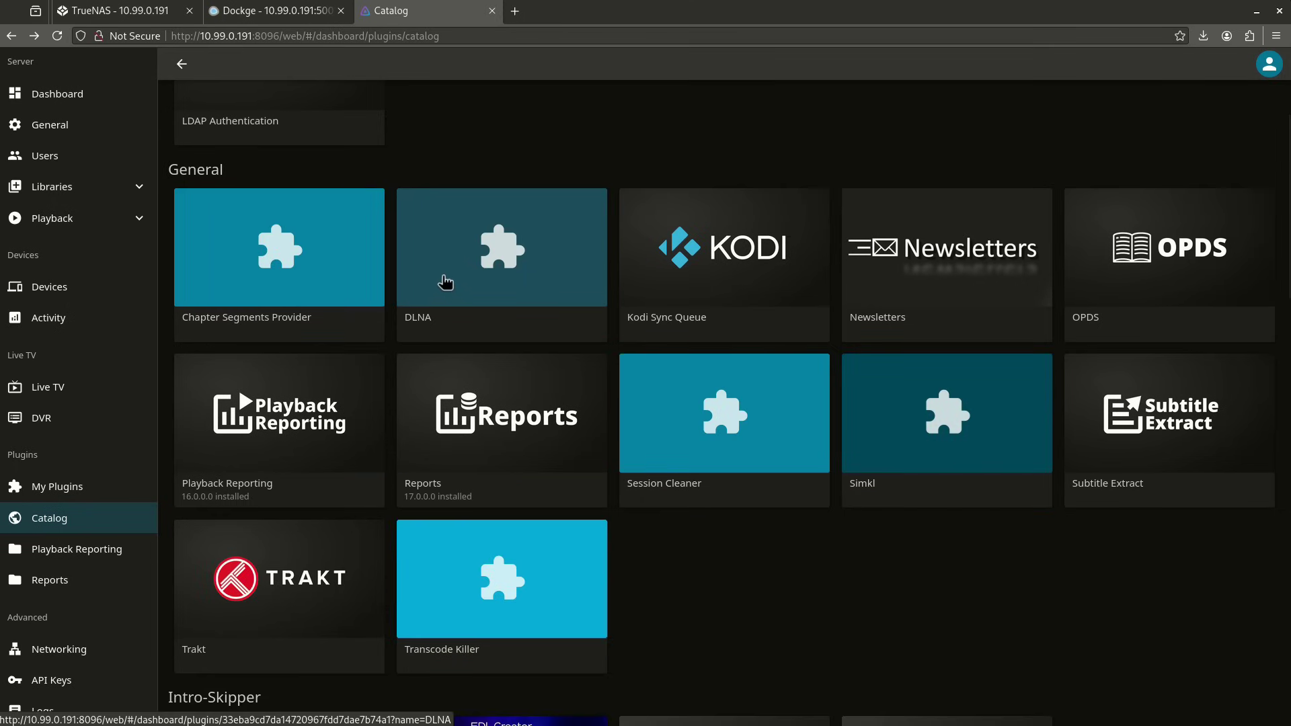
# Install the Intro Skipper plugin from the catalog's Intro-Skipper category and restart the server.
pyautogui.scroll(-6, 442, 280)
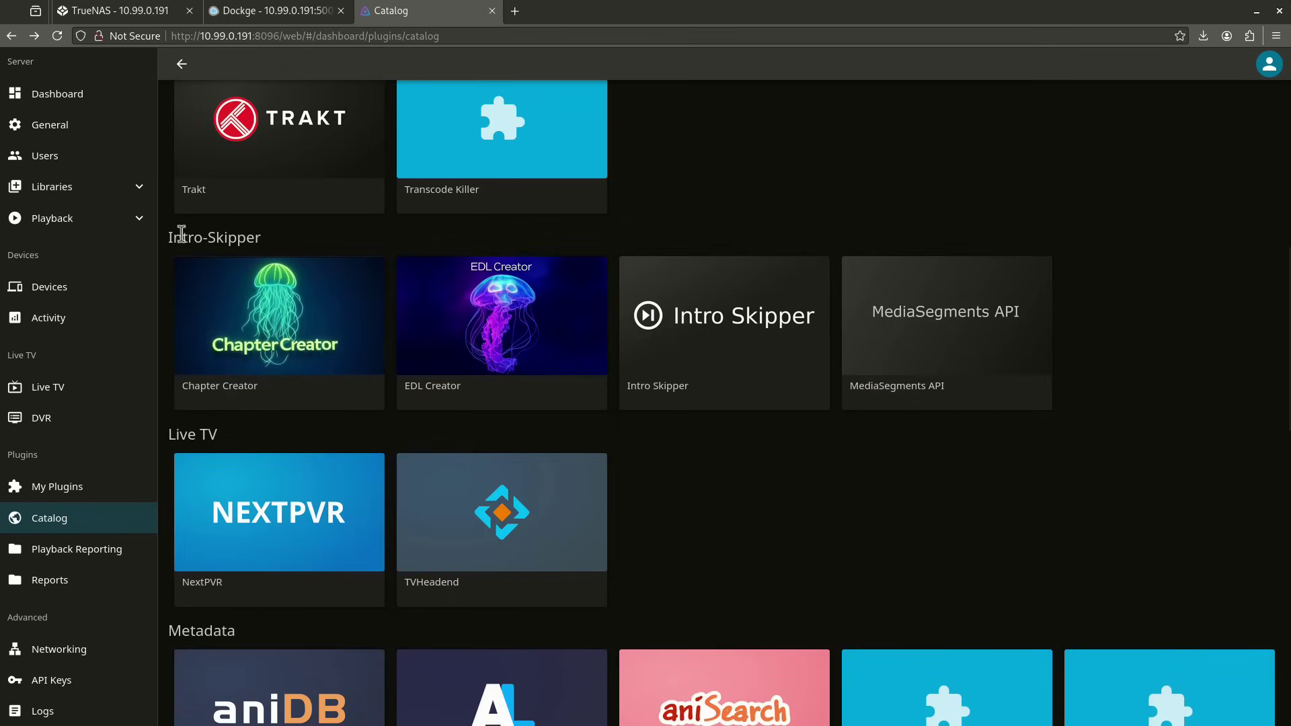
pyautogui.moveTo(181, 234); pyautogui.dragTo(262, 236)
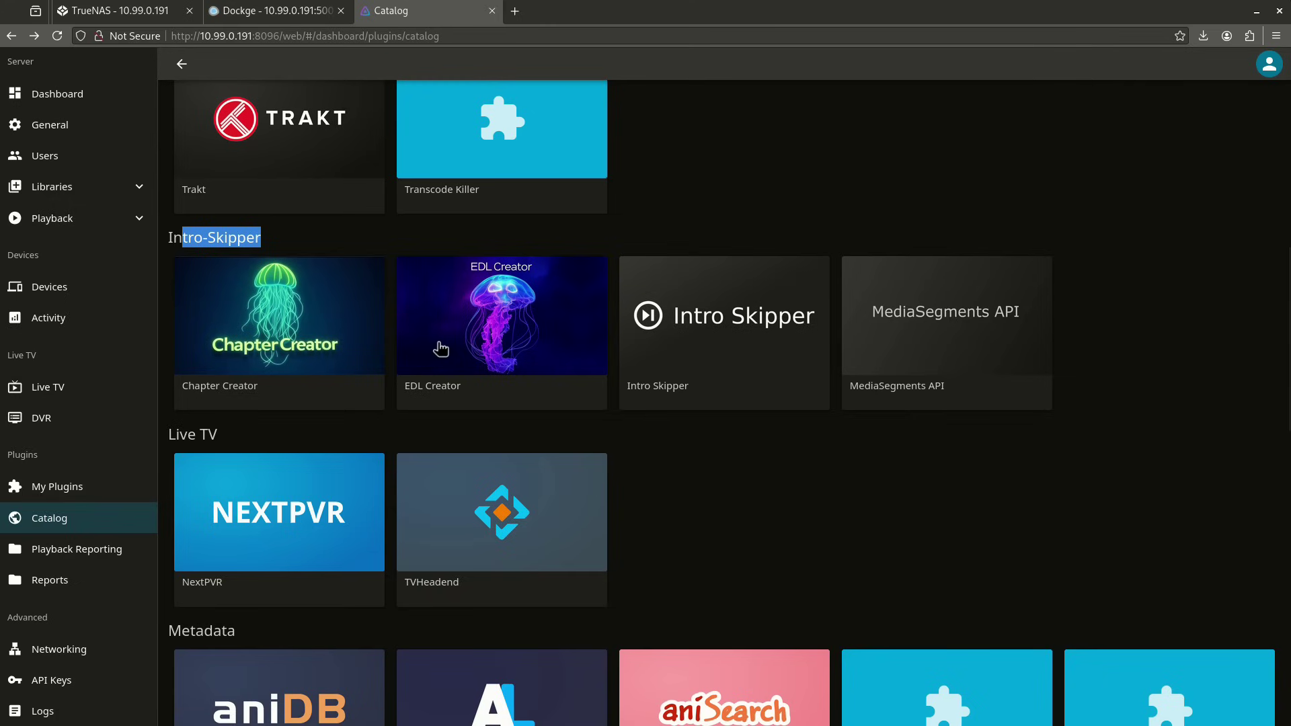
pyautogui.click(757, 322)
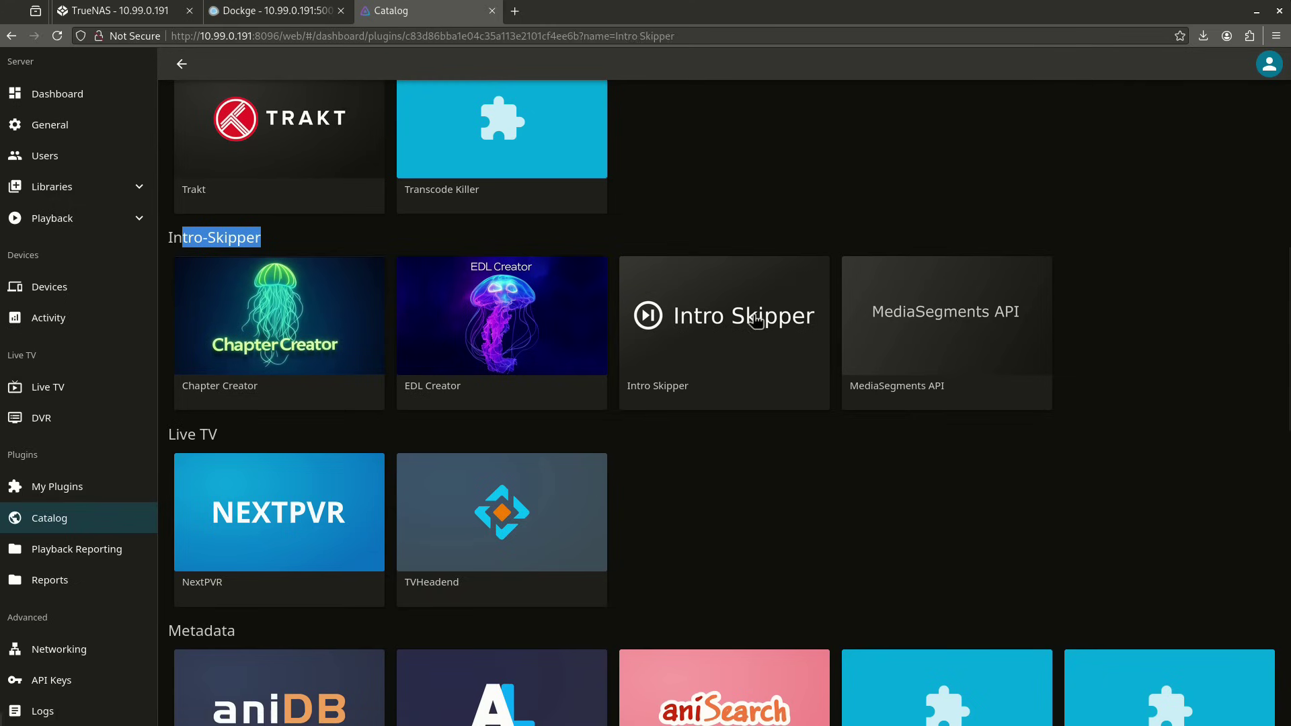
pyautogui.click(928, 312)
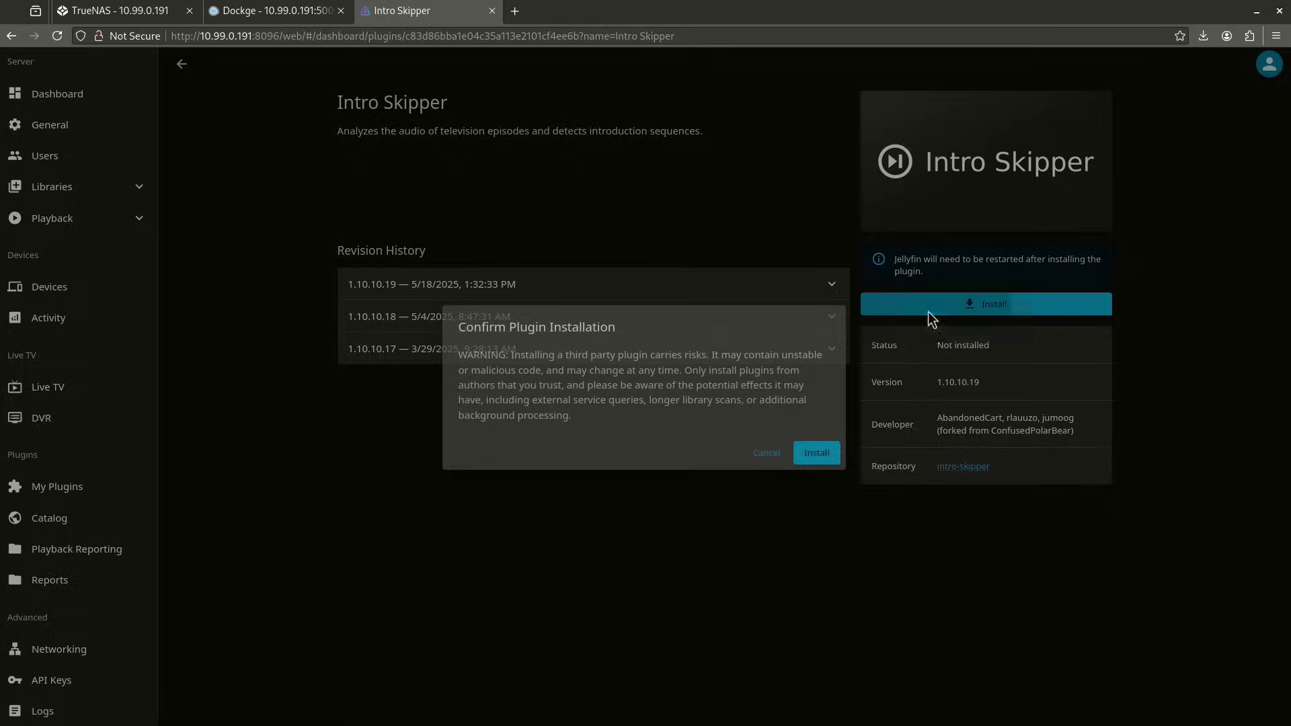
pyautogui.click(820, 453)
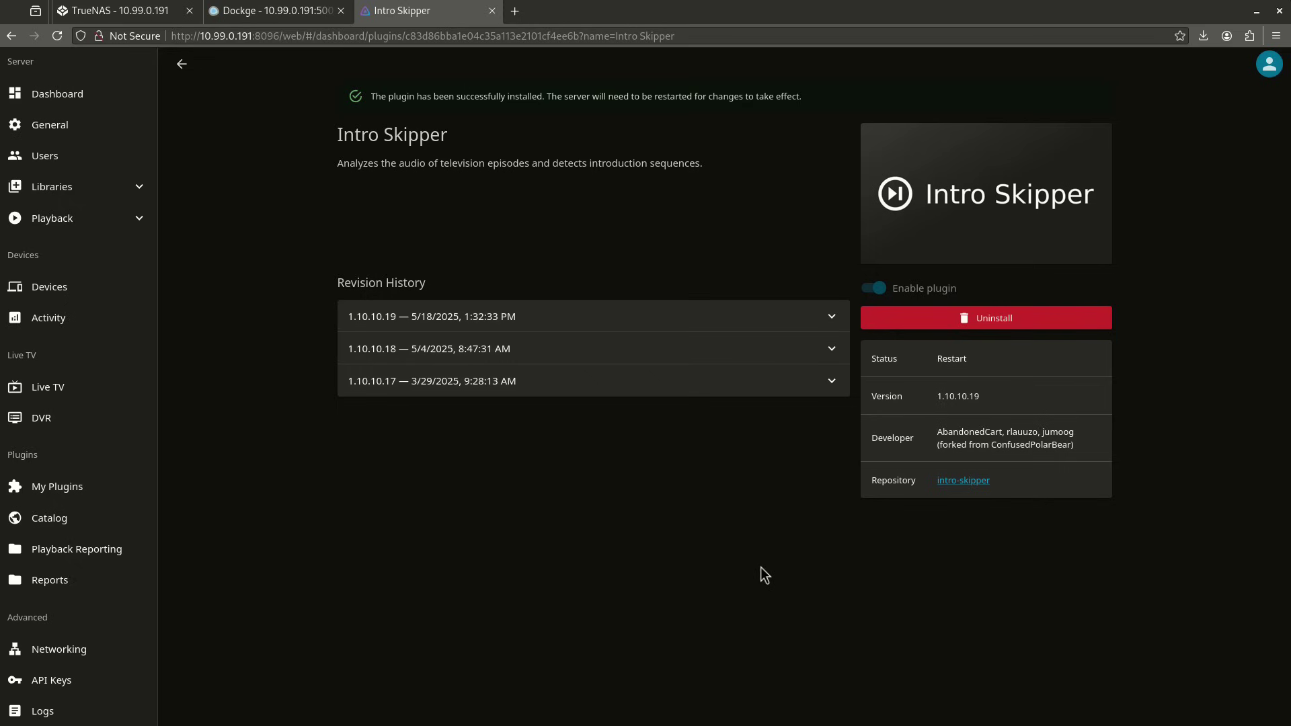
pyautogui.click(93, 99)
pyautogui.click(323, 248)
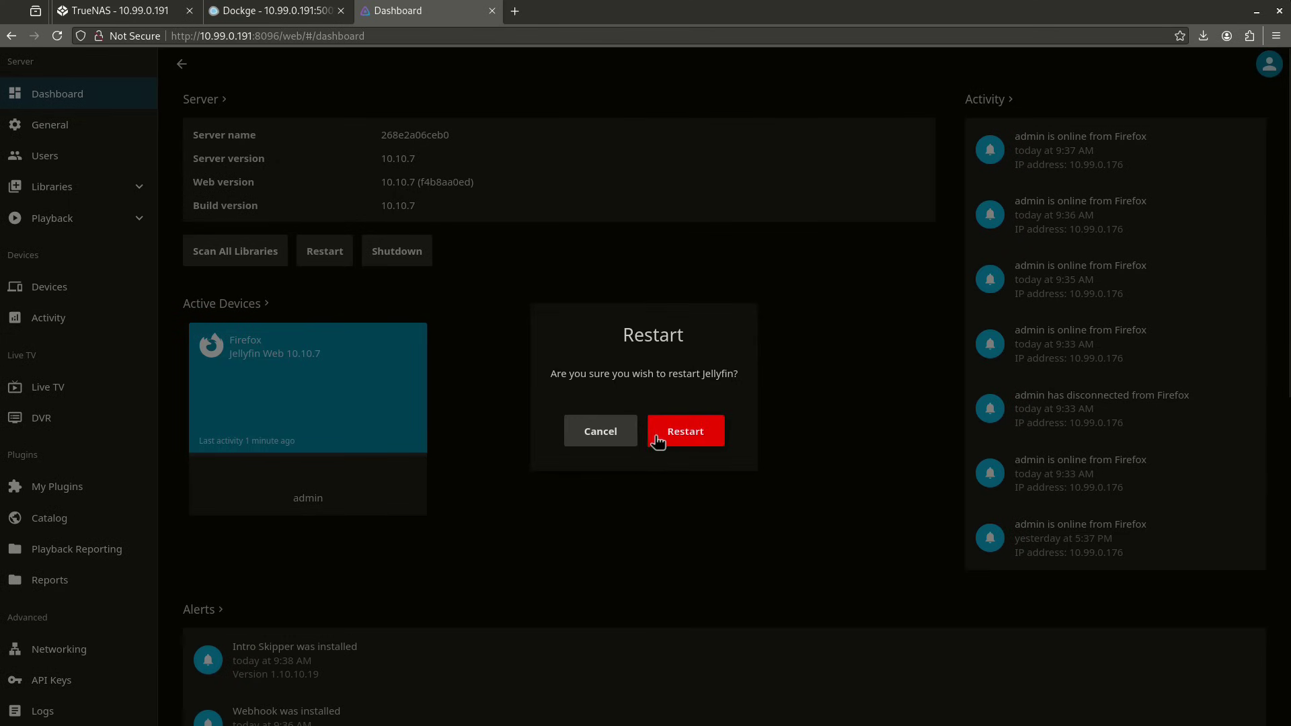
pyautogui.click(685, 431)
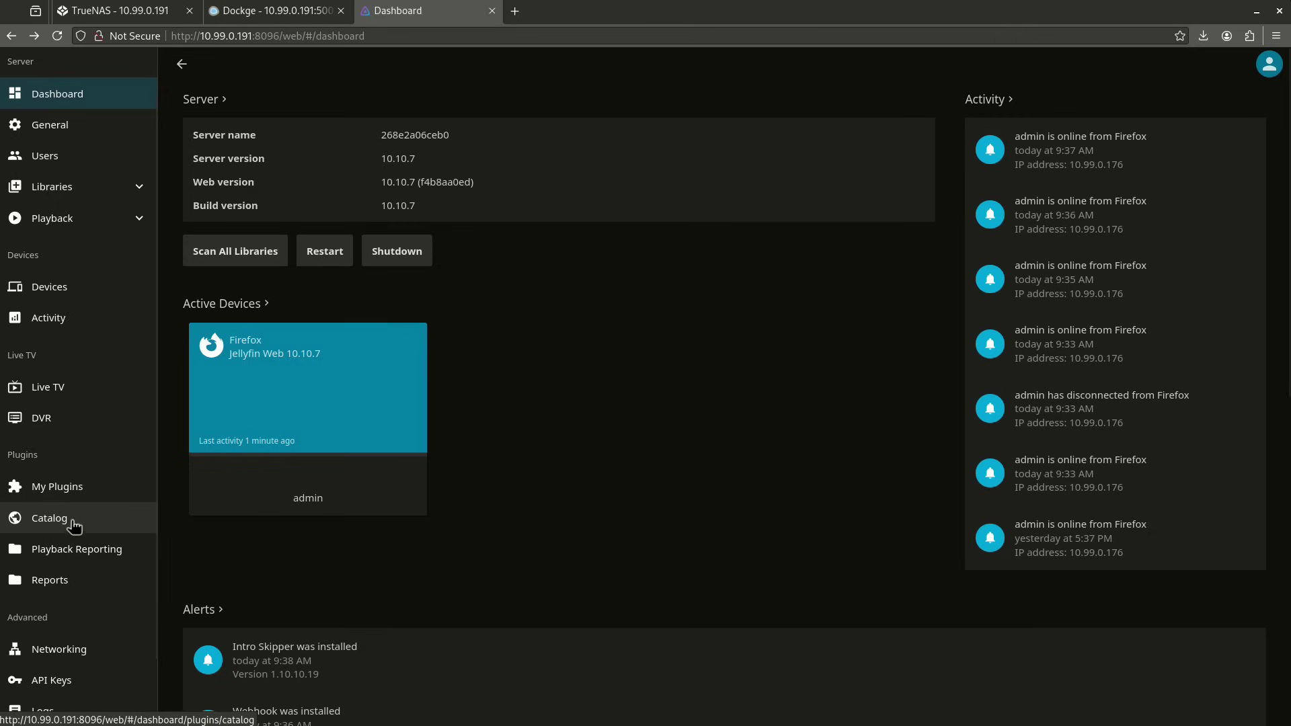
# Open the Intro Skipper plugin's configuration and enable analysis of movies and of Season 0 (Specials / Extras).
pyautogui.click(59, 487)
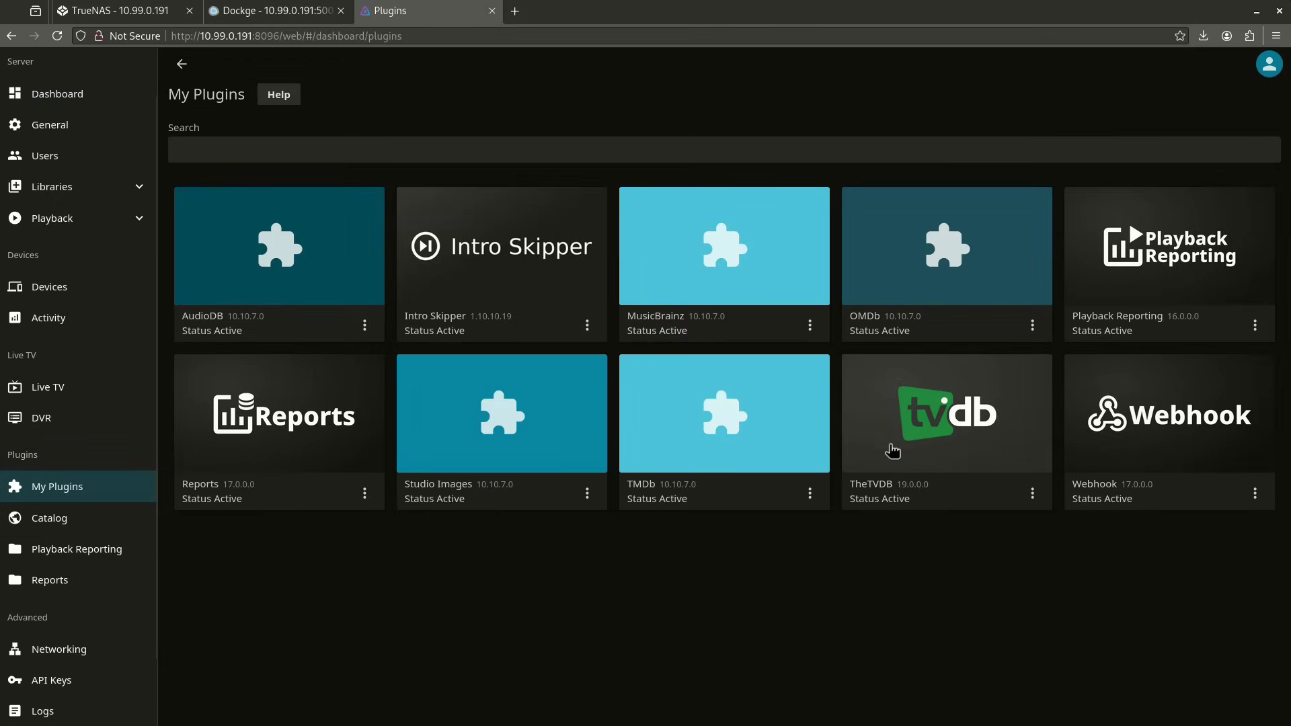
pyautogui.click(440, 281)
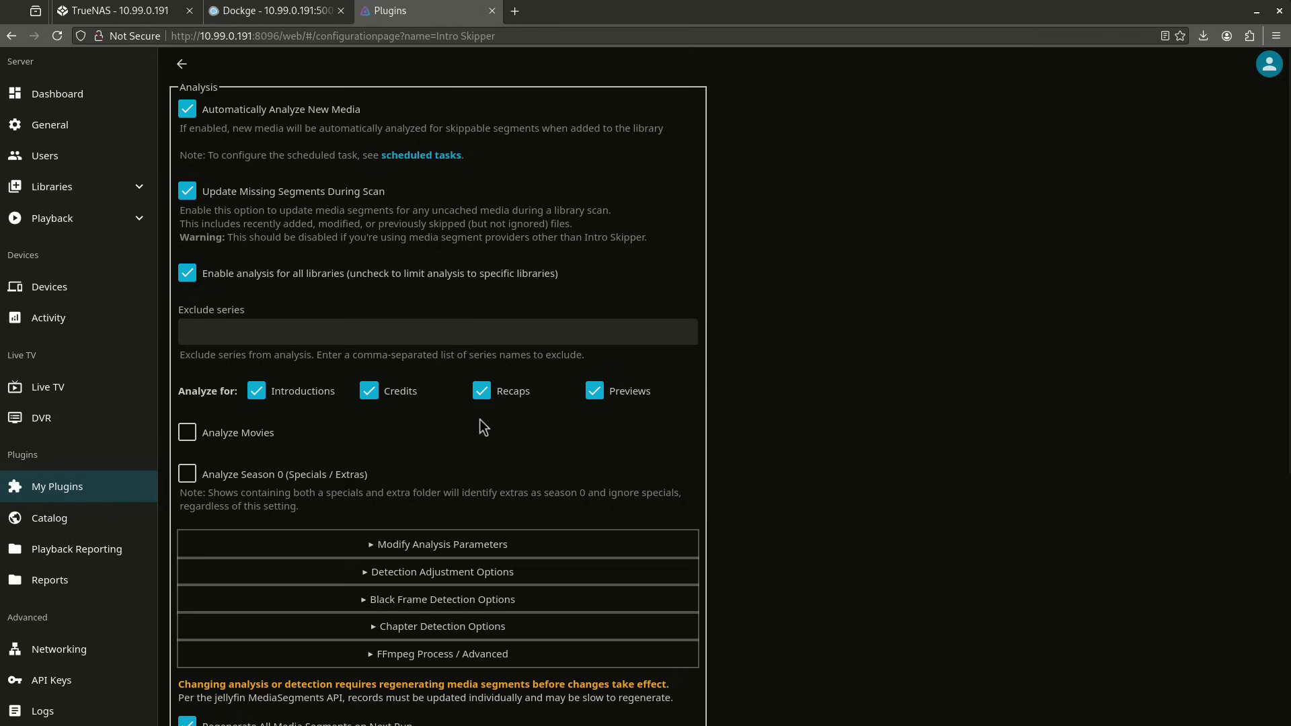
pyautogui.click(186, 474)
pyautogui.scroll(-5, 267, 491)
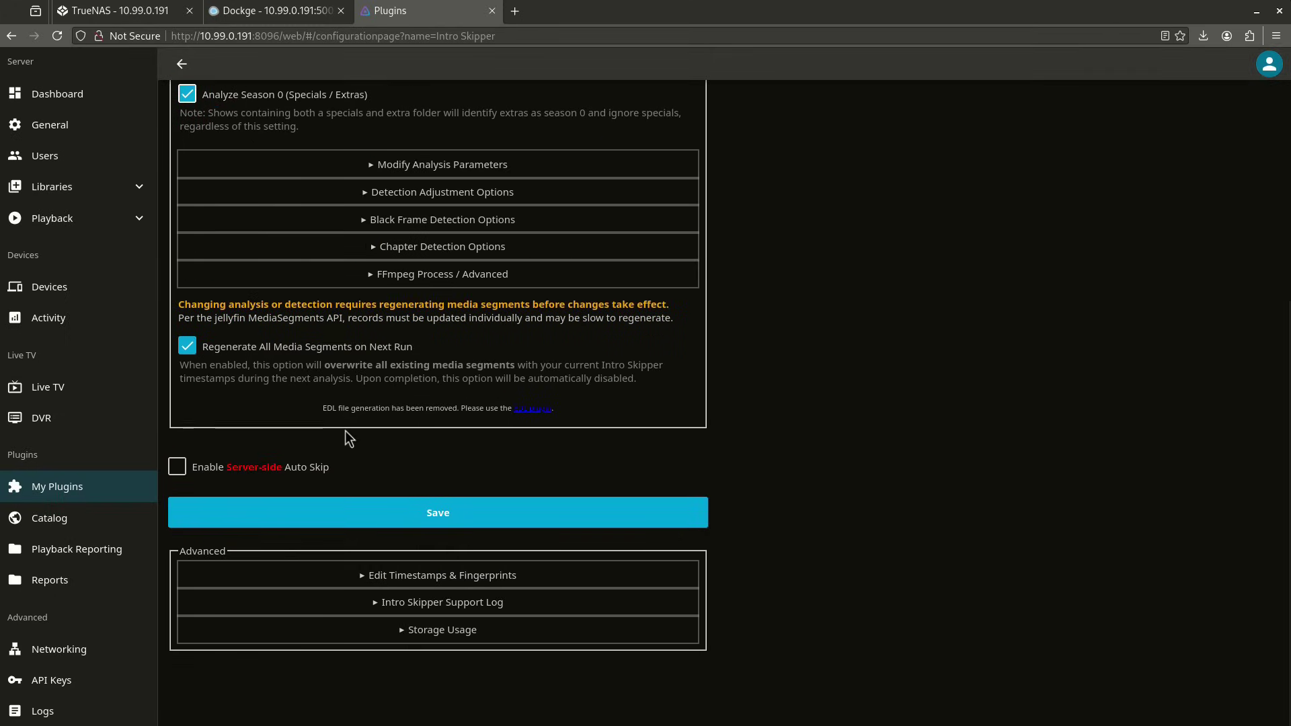
# Enable server-side auto skip with automatic skipping for all clients left off, and save the Intro Skipper settings.
pyautogui.click(178, 468)
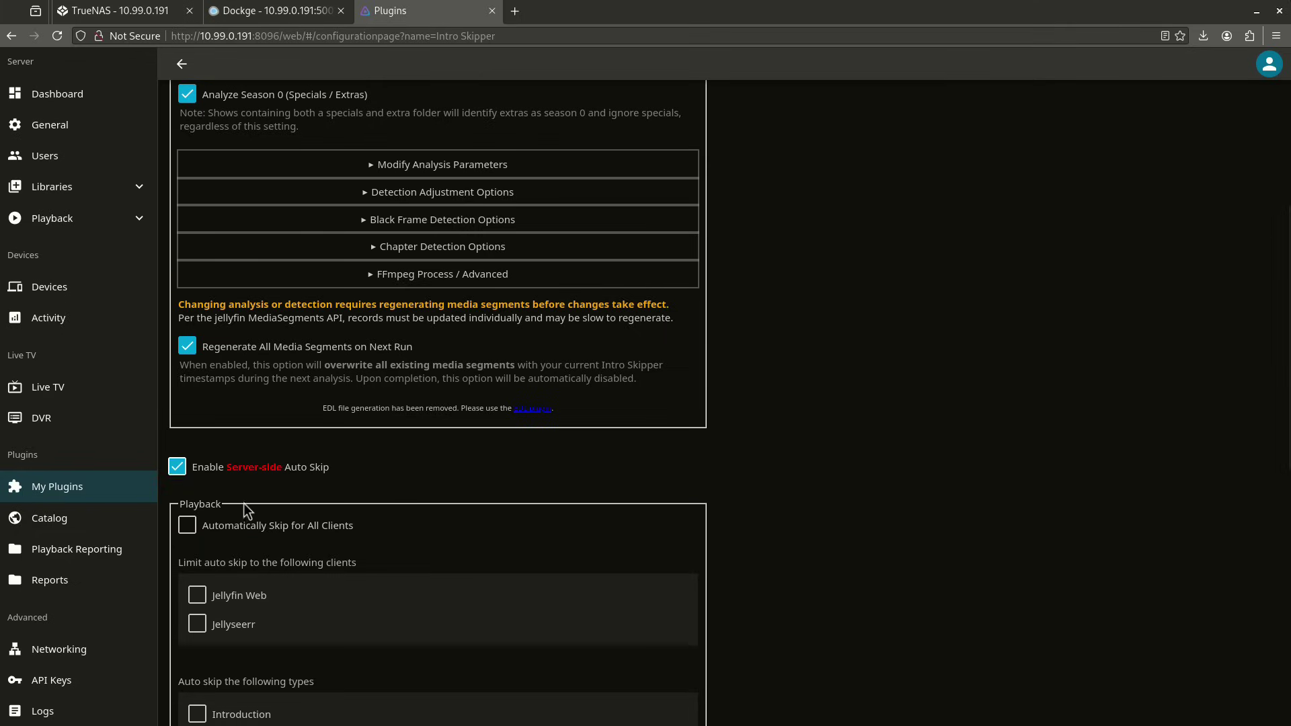
pyautogui.scroll(-1, 247, 511)
pyautogui.click(192, 451)
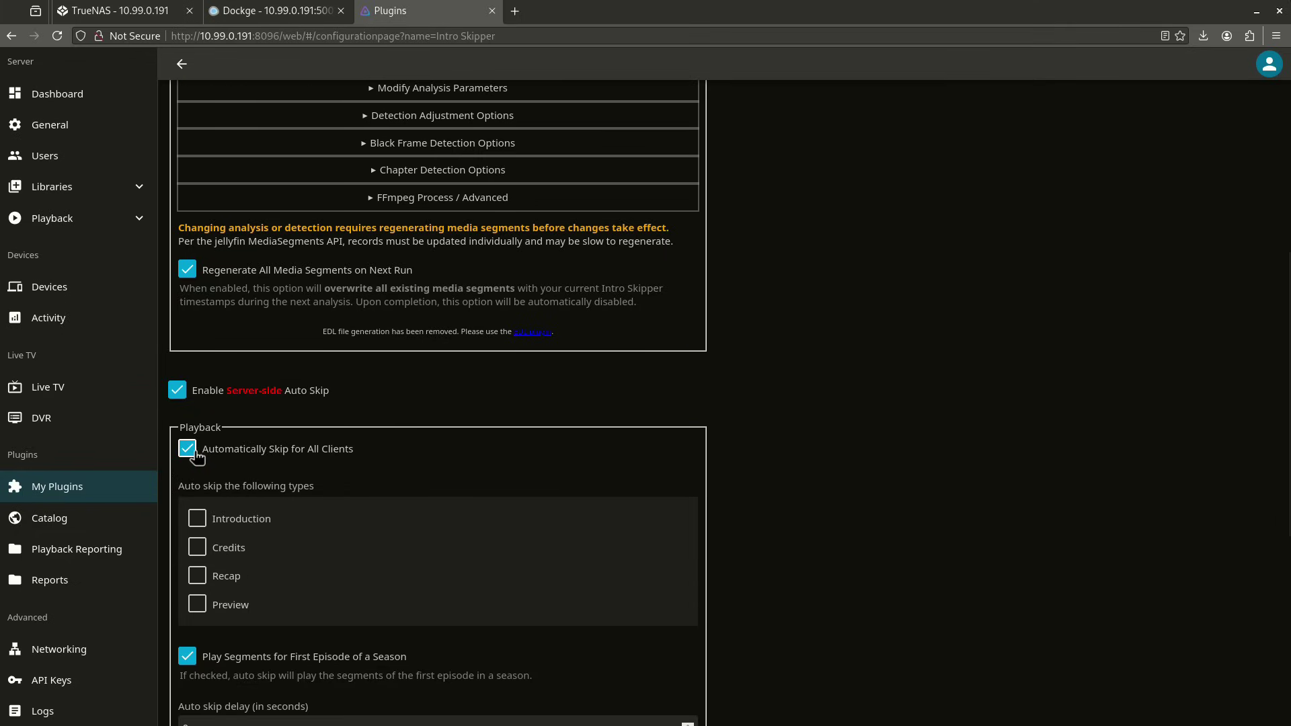
pyautogui.click(191, 450)
pyautogui.scroll(-4, 269, 444)
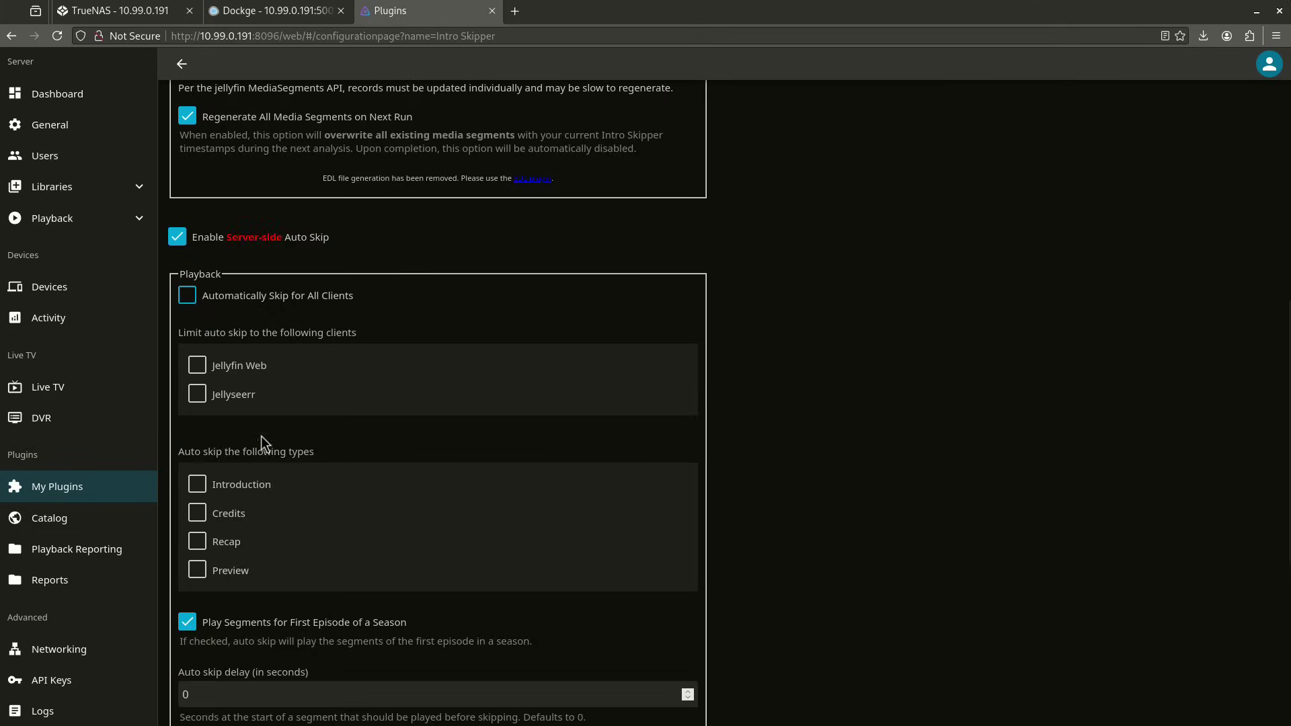
pyautogui.scroll(-3, 281, 437)
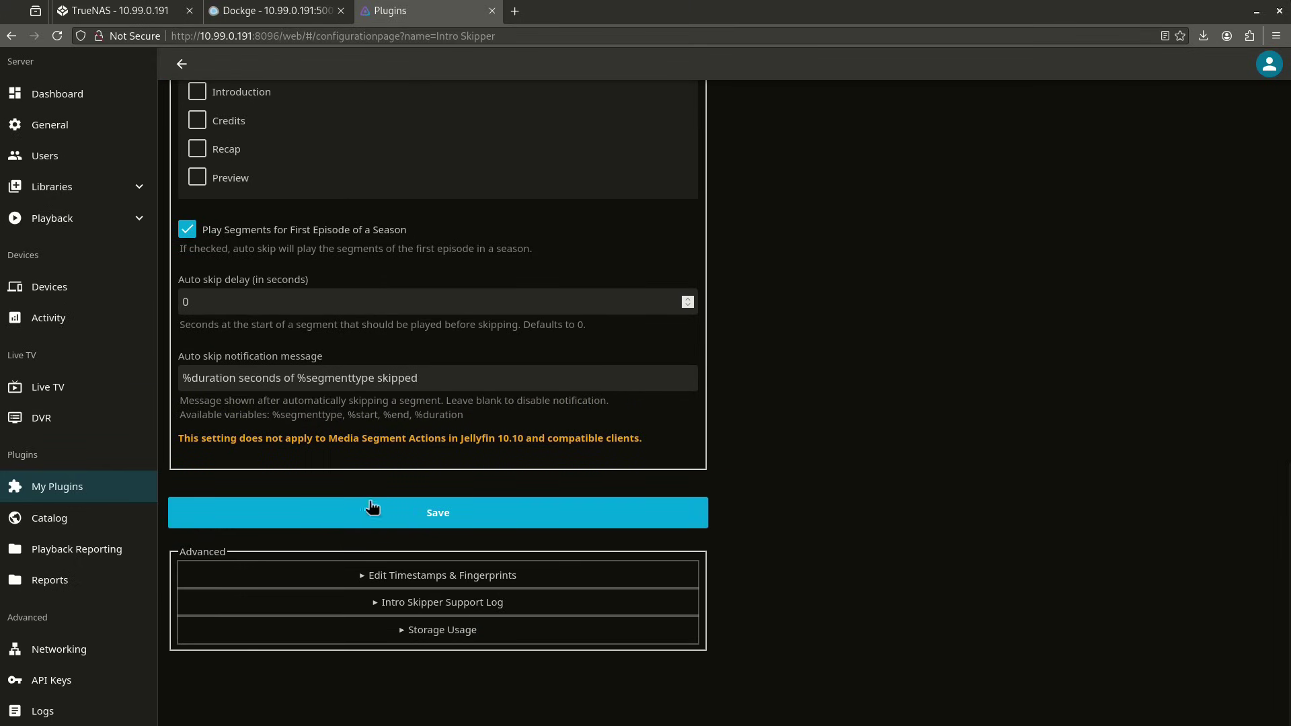
pyautogui.click(370, 515)
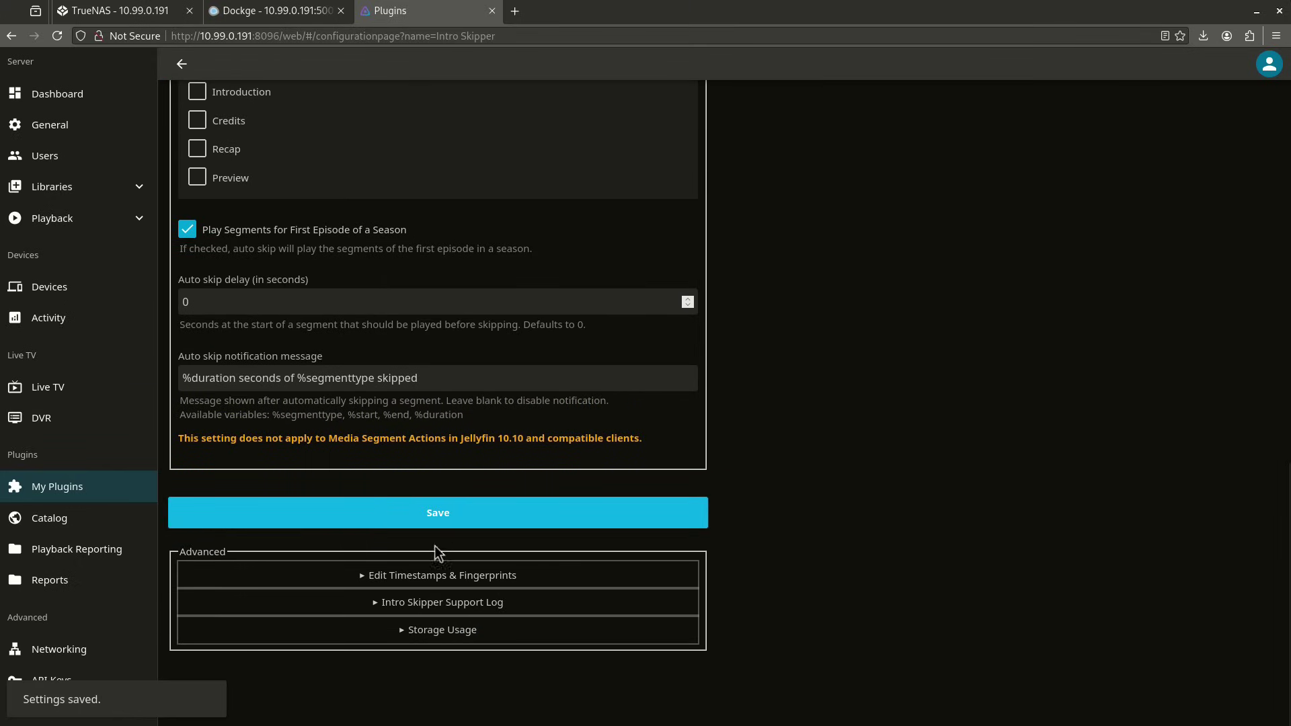
pyautogui.scroll(1, 338, 407)
pyautogui.scroll(12, 338, 407)
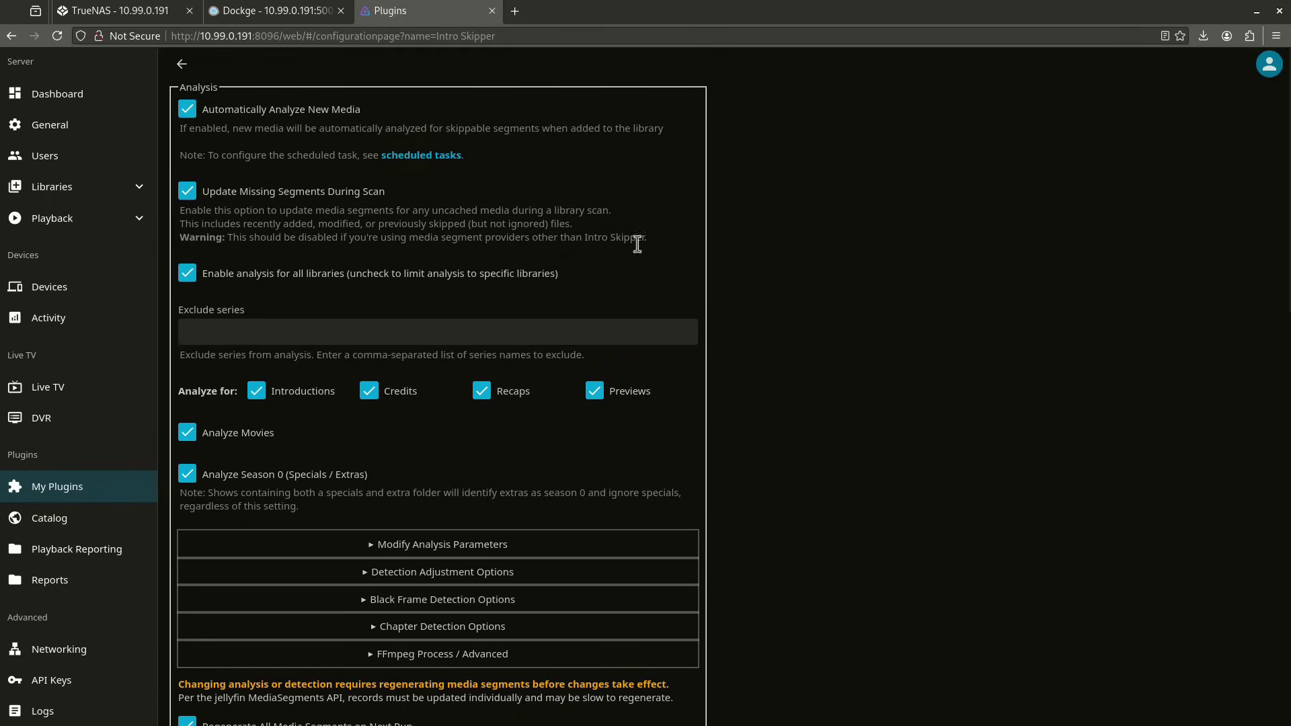
pyautogui.click(194, 68)
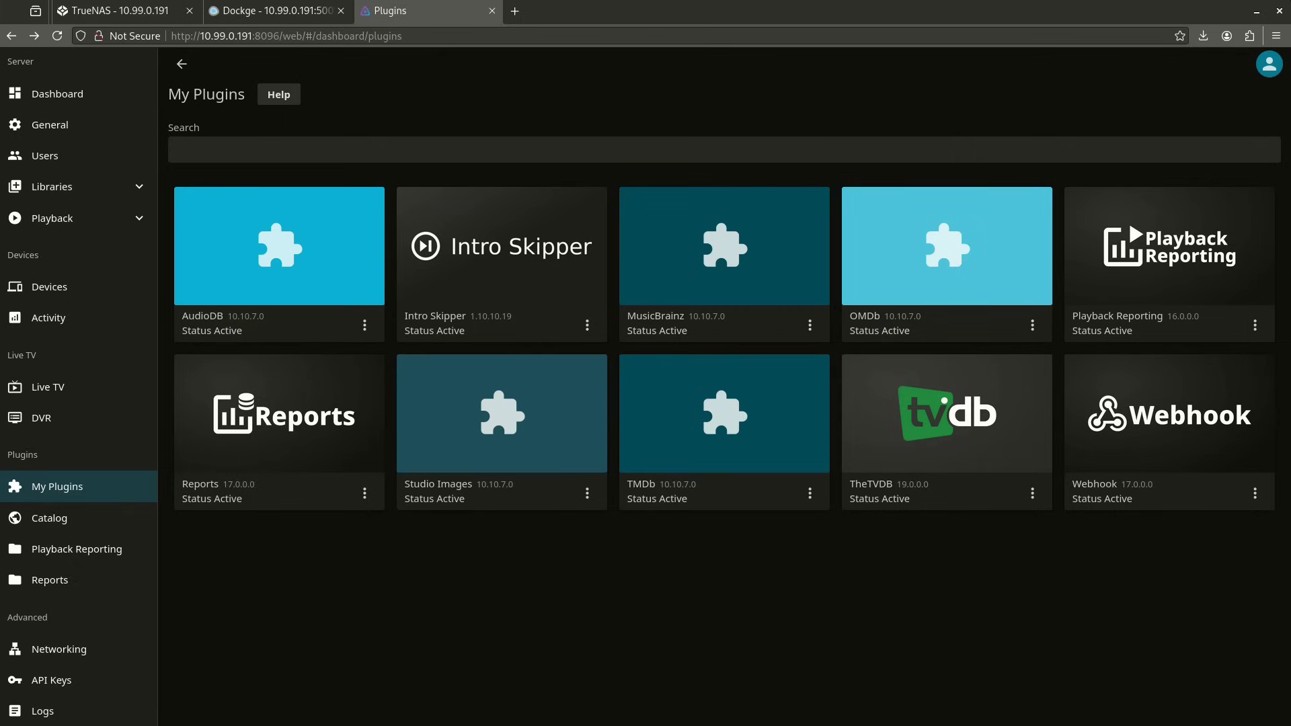
# Check the awesome-jellyfin entry among the catalog's plugin repositories and return to the plugin catalog.
pyautogui.click(118, 523)
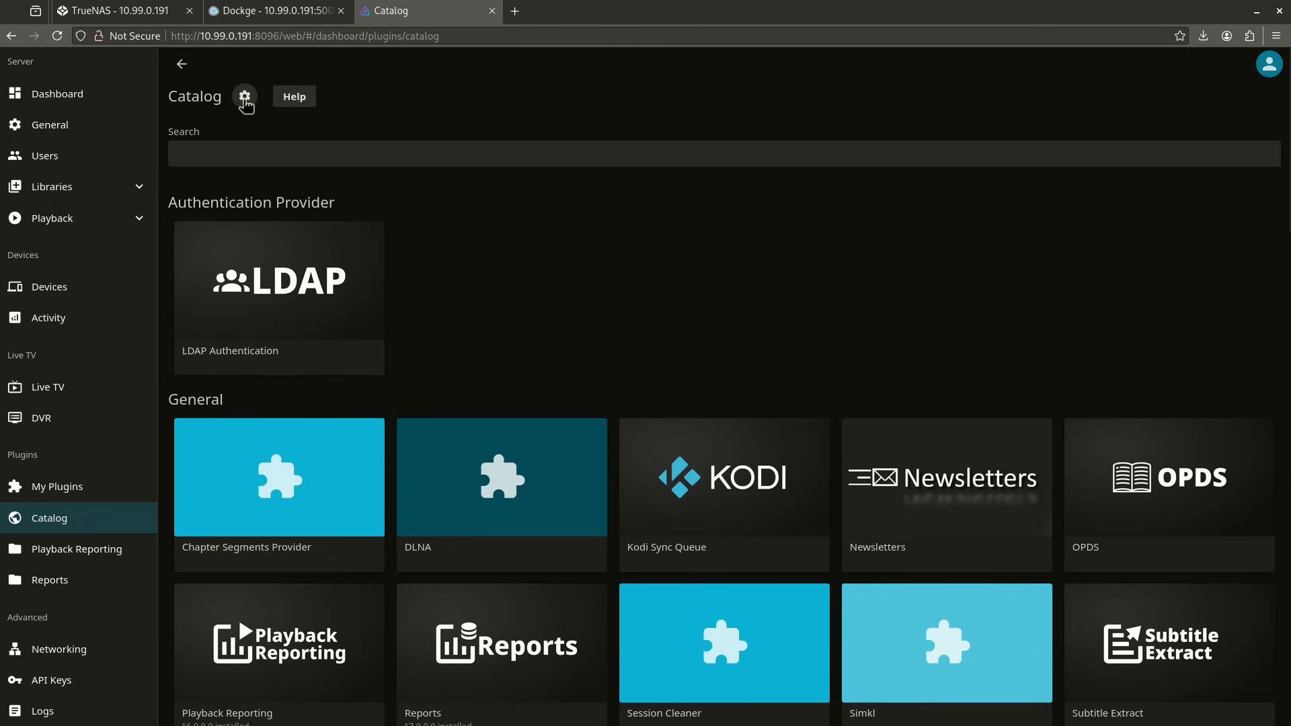
pyautogui.click(246, 97)
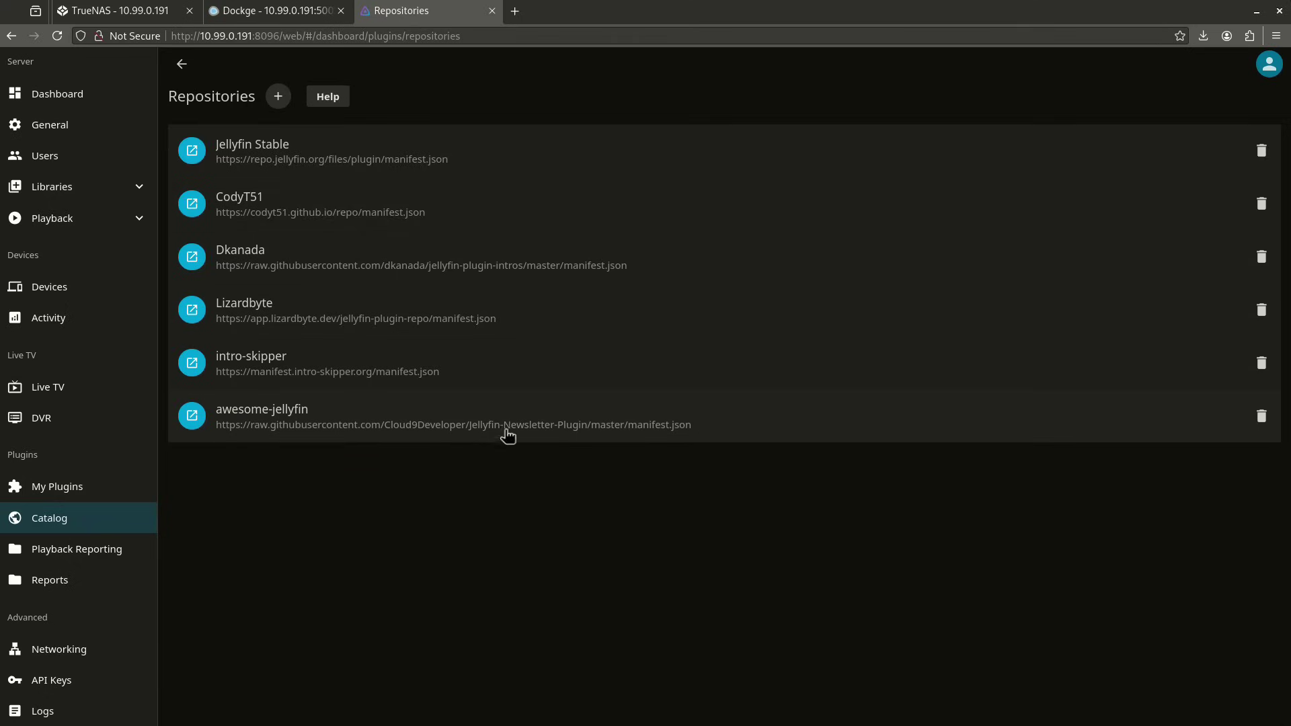
pyautogui.click(79, 522)
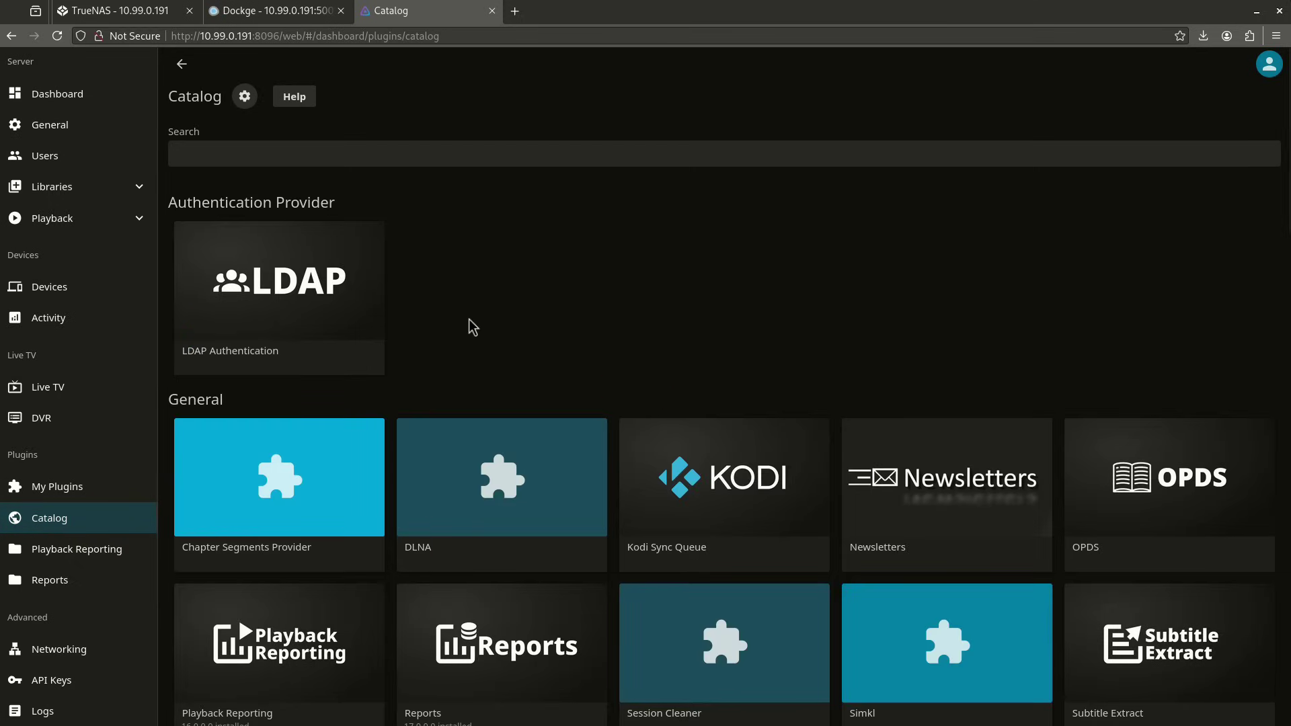
# Install the Newsletters plugin from the catalog's General category and restart the server.
pyautogui.click(892, 494)
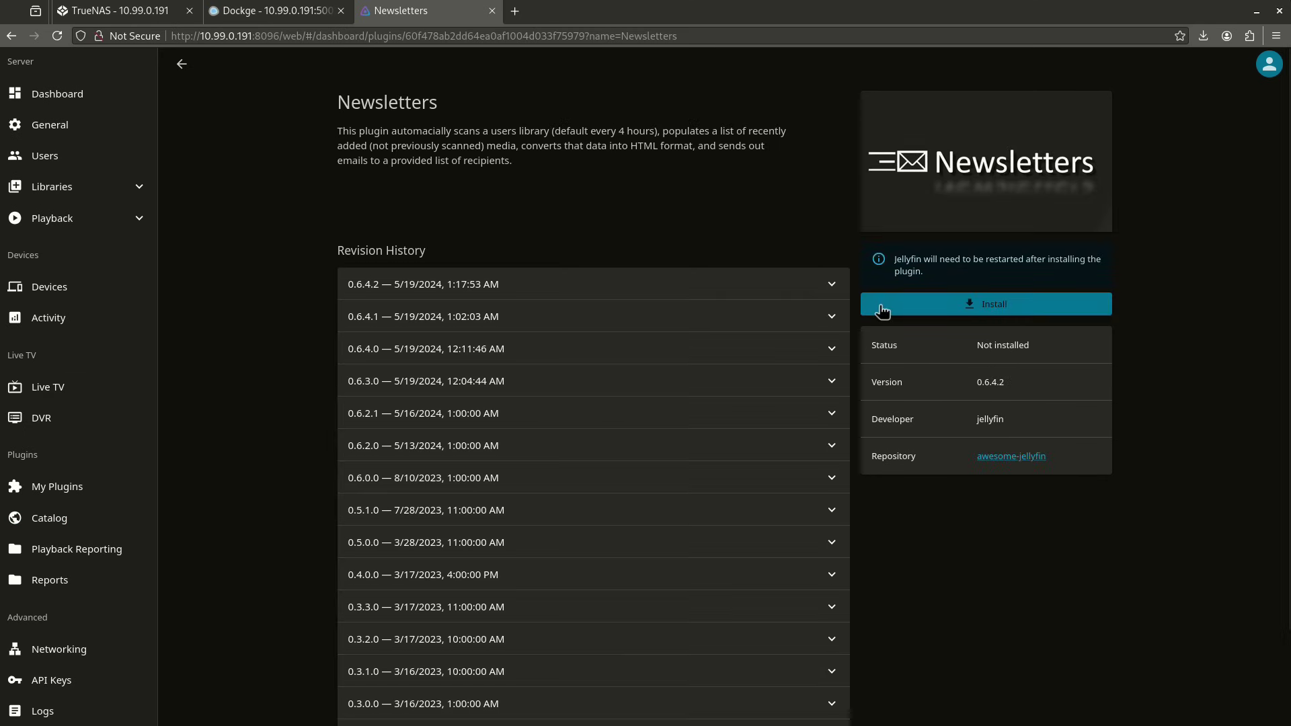
pyautogui.click(918, 302)
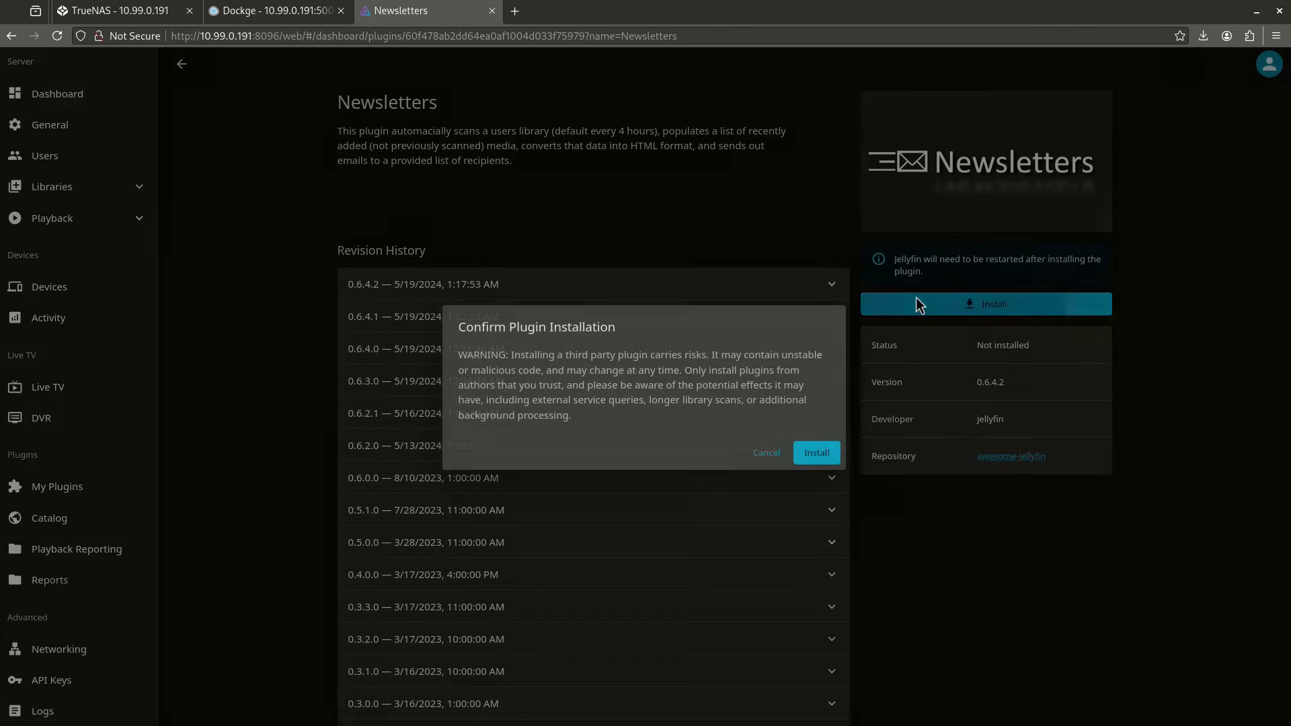
pyautogui.click(823, 460)
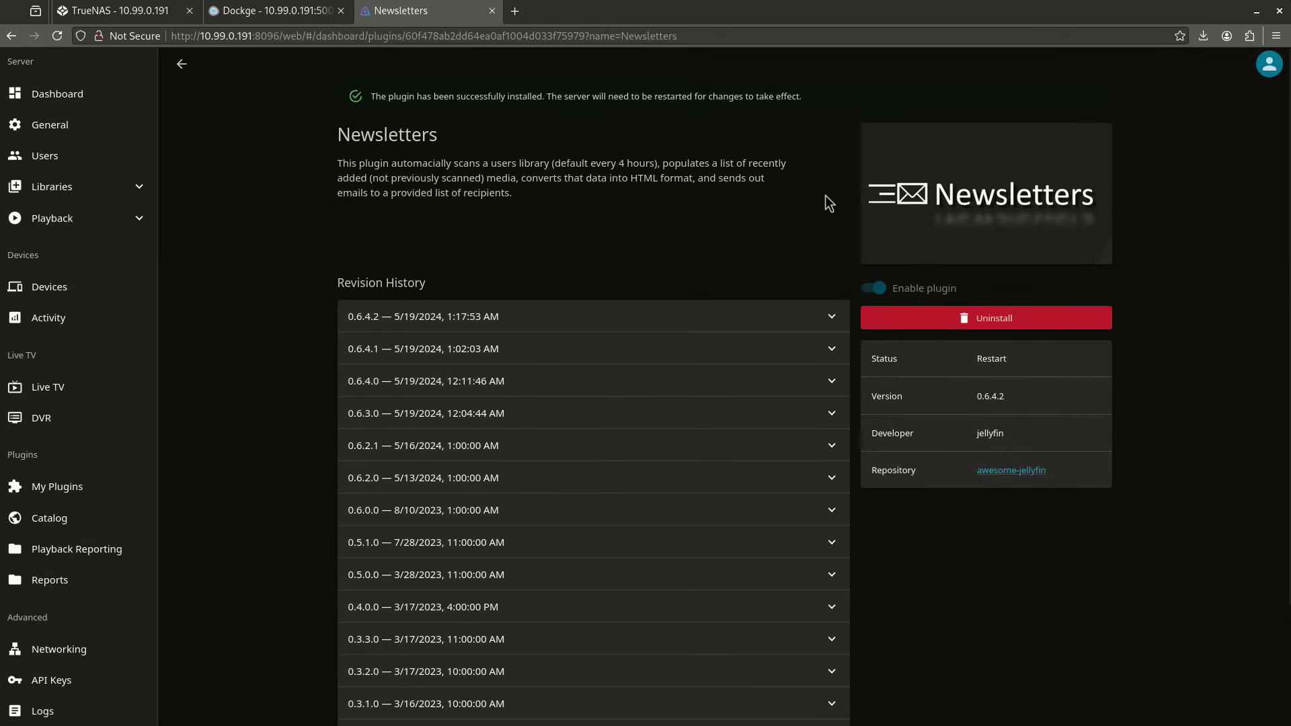
pyautogui.click(80, 94)
pyautogui.click(330, 256)
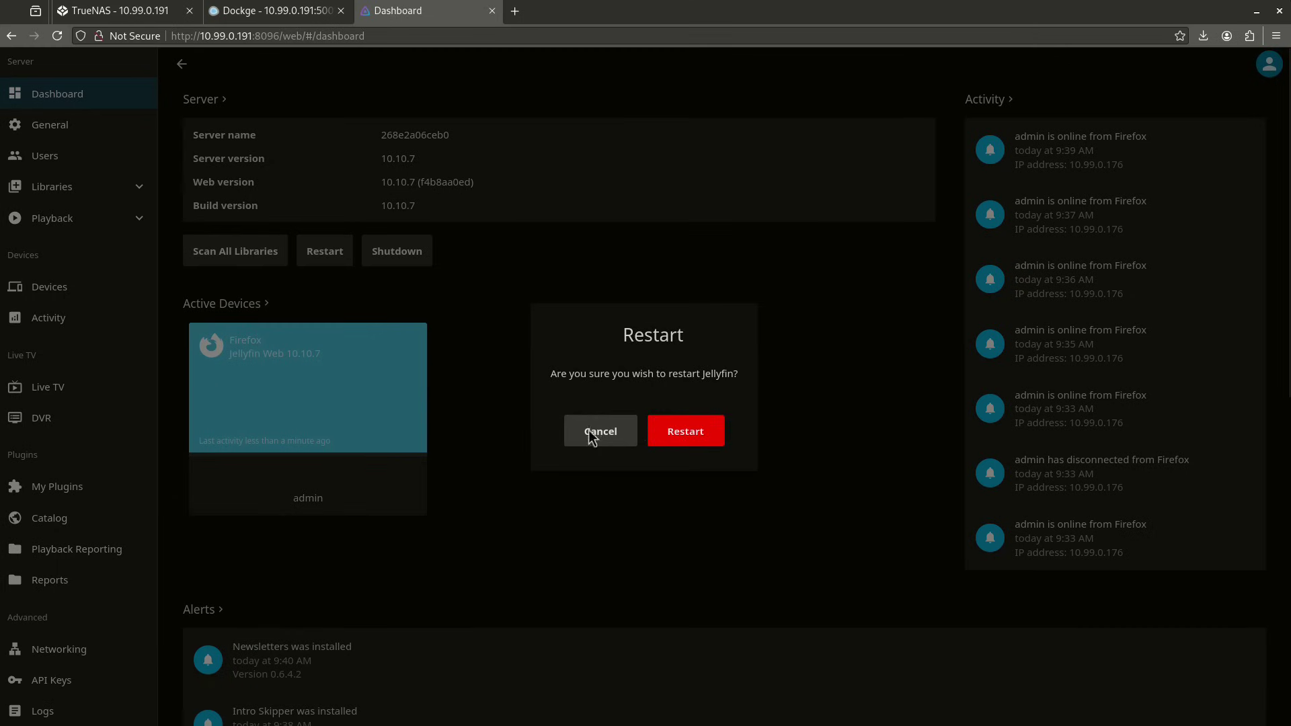
pyautogui.click(683, 434)
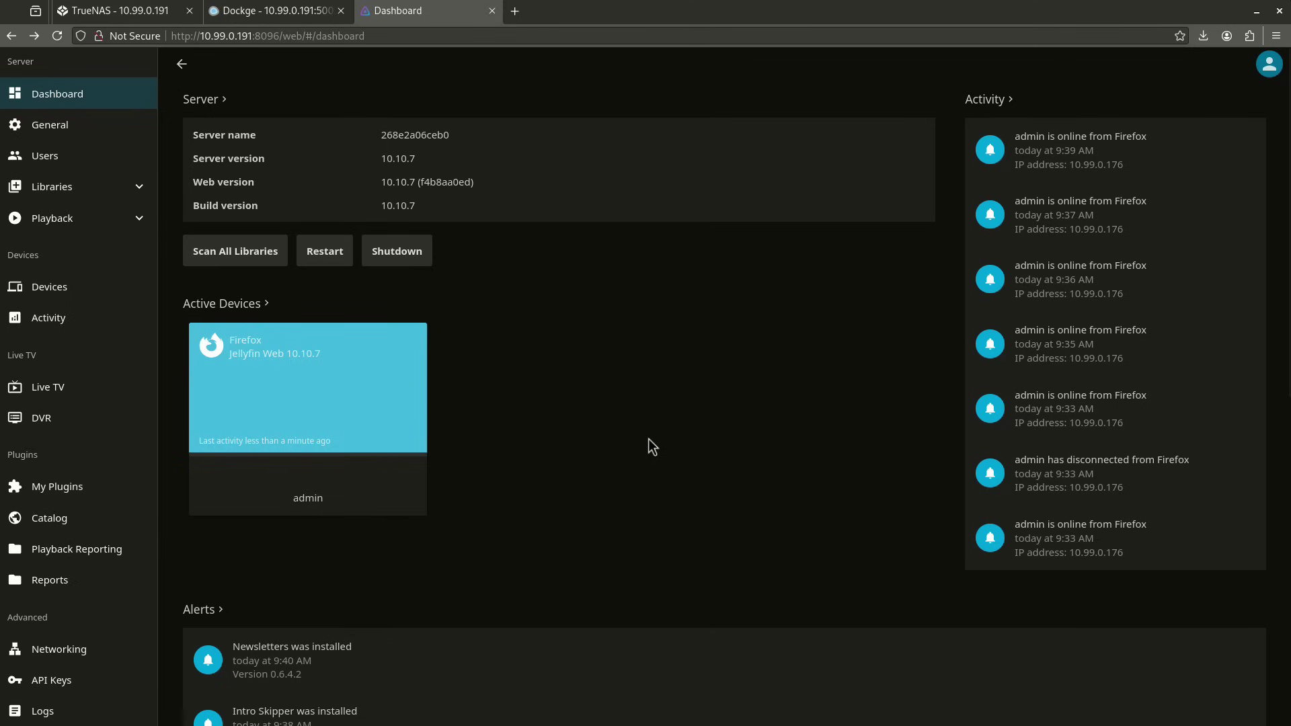
# Open the Newsletters plugin's configuration and examine its recipient address field and SMTP server settings.
pyautogui.click(76, 492)
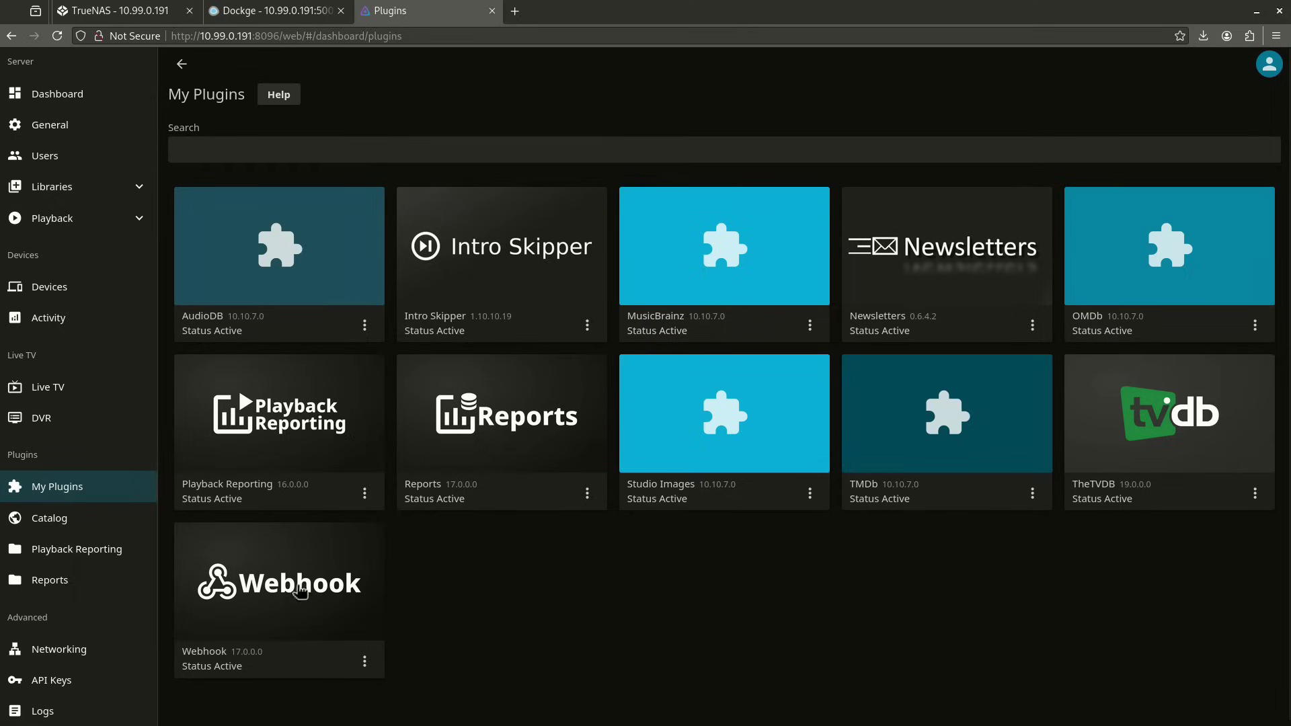
pyautogui.click(954, 296)
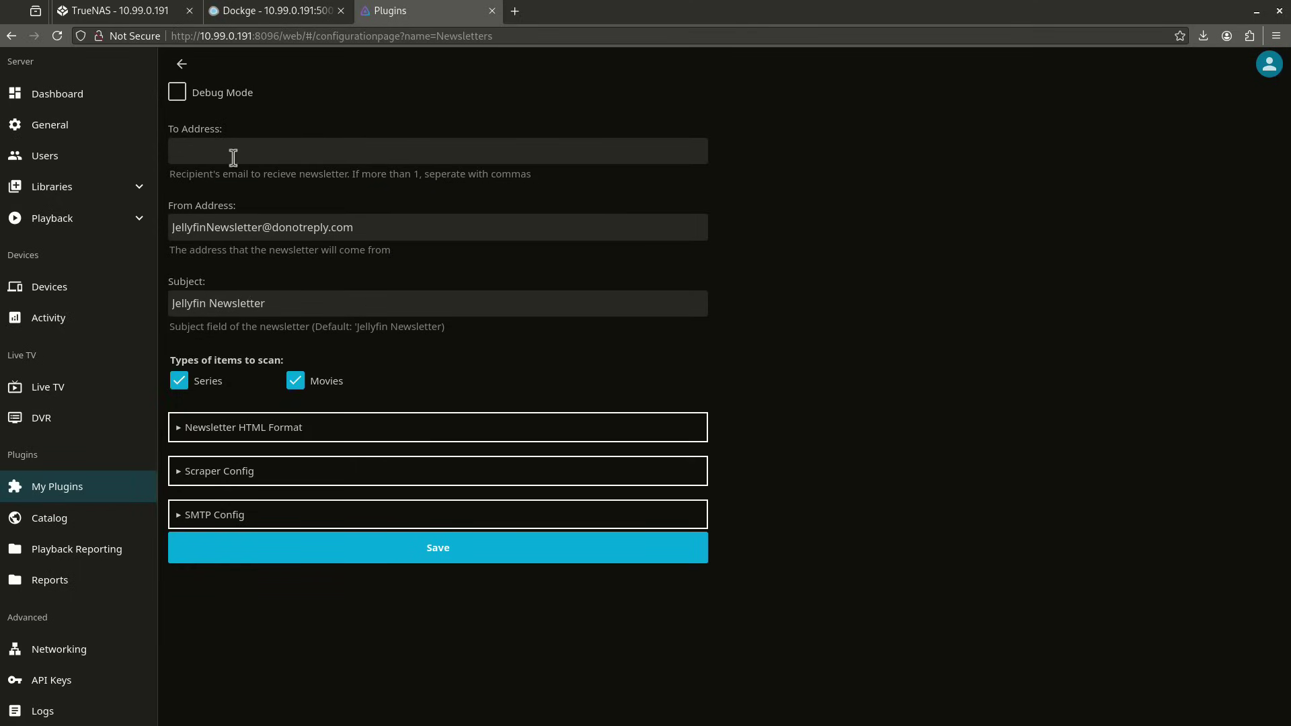
pyautogui.click(186, 156)
pyautogui.click(237, 523)
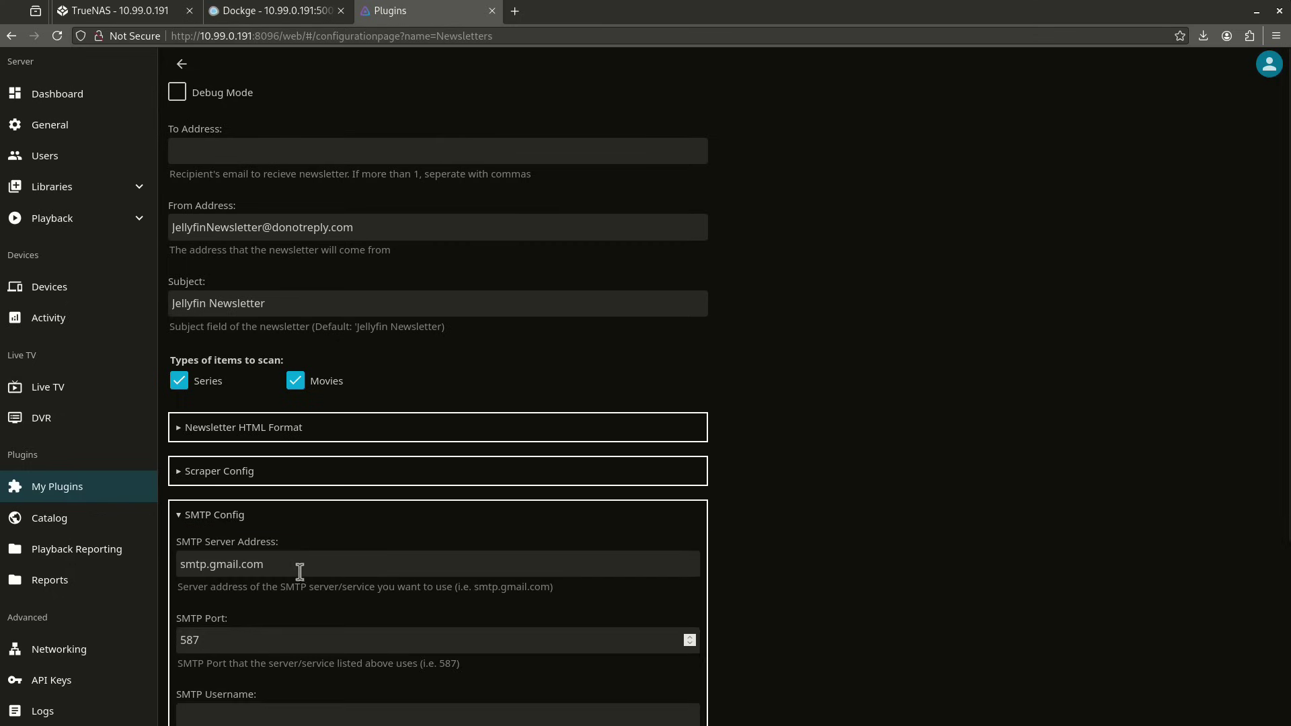
pyautogui.scroll(-3, 289, 558)
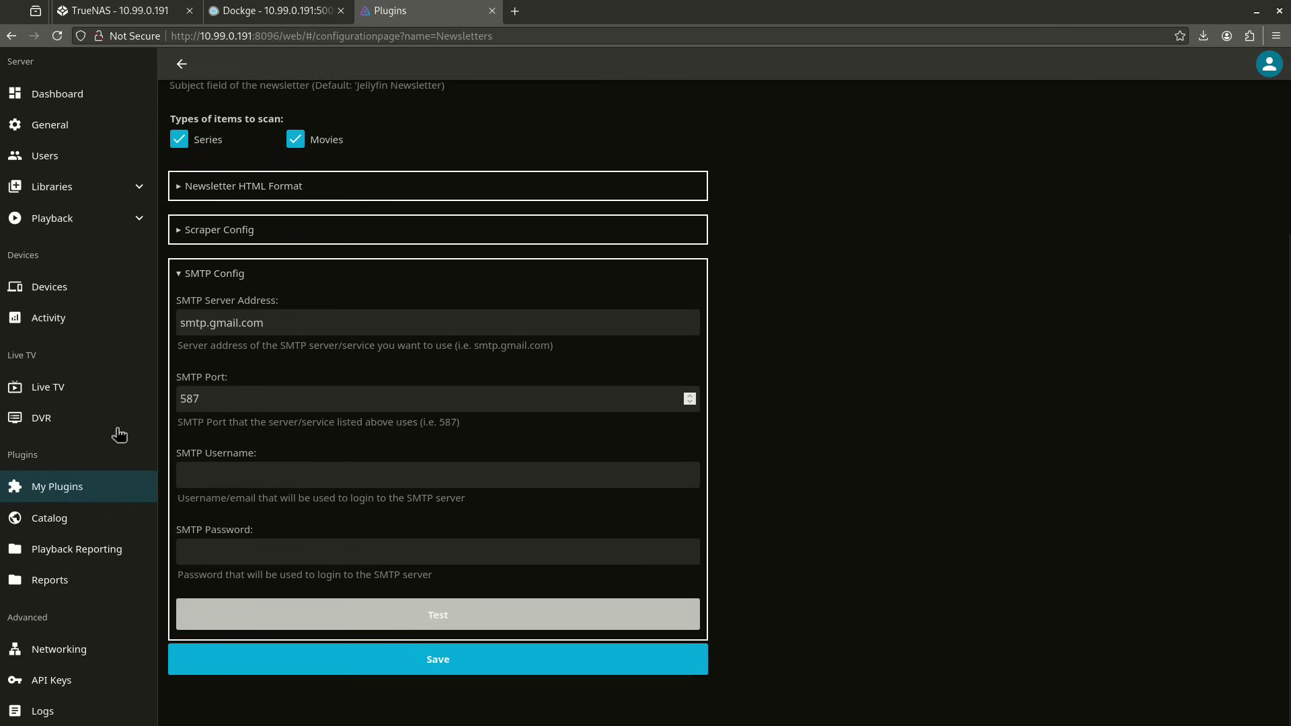
pyautogui.scroll(2, 350, 380)
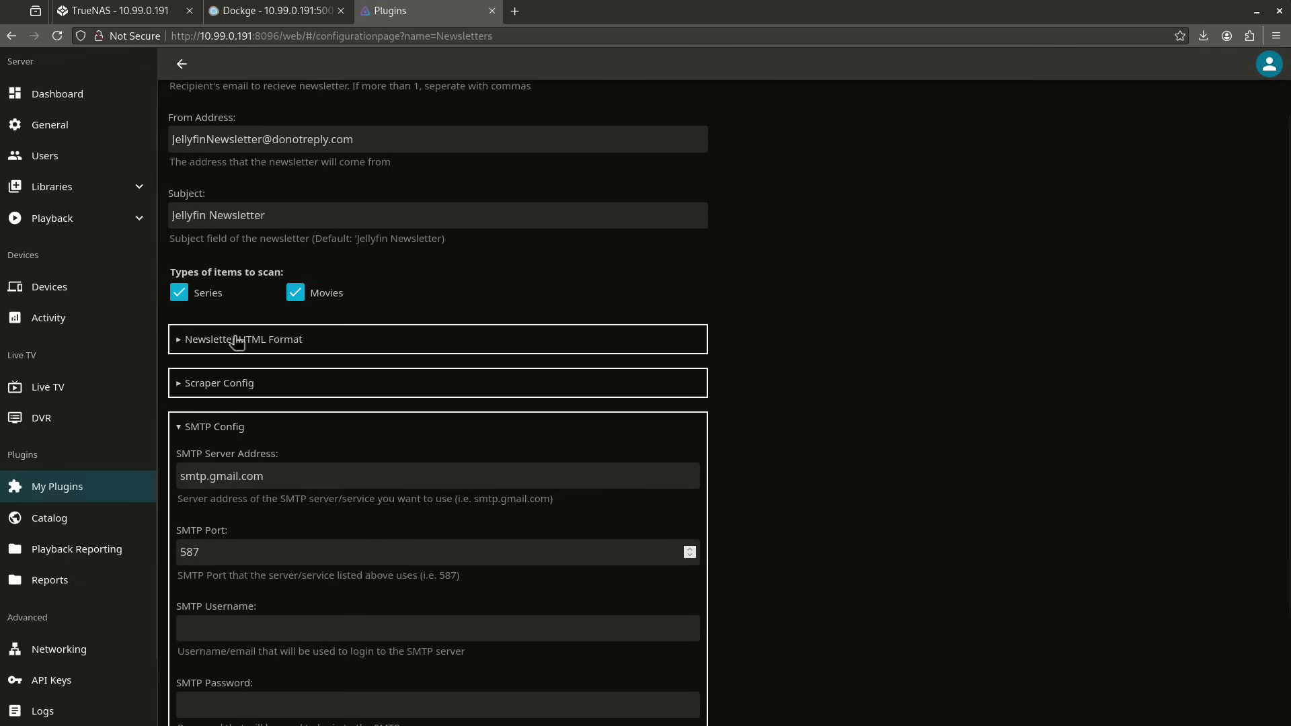
# Examine the Newsletters plugin's HTML format and scraper settings, collapsing both sections when finished.
pyautogui.click(236, 385)
pyautogui.click(250, 338)
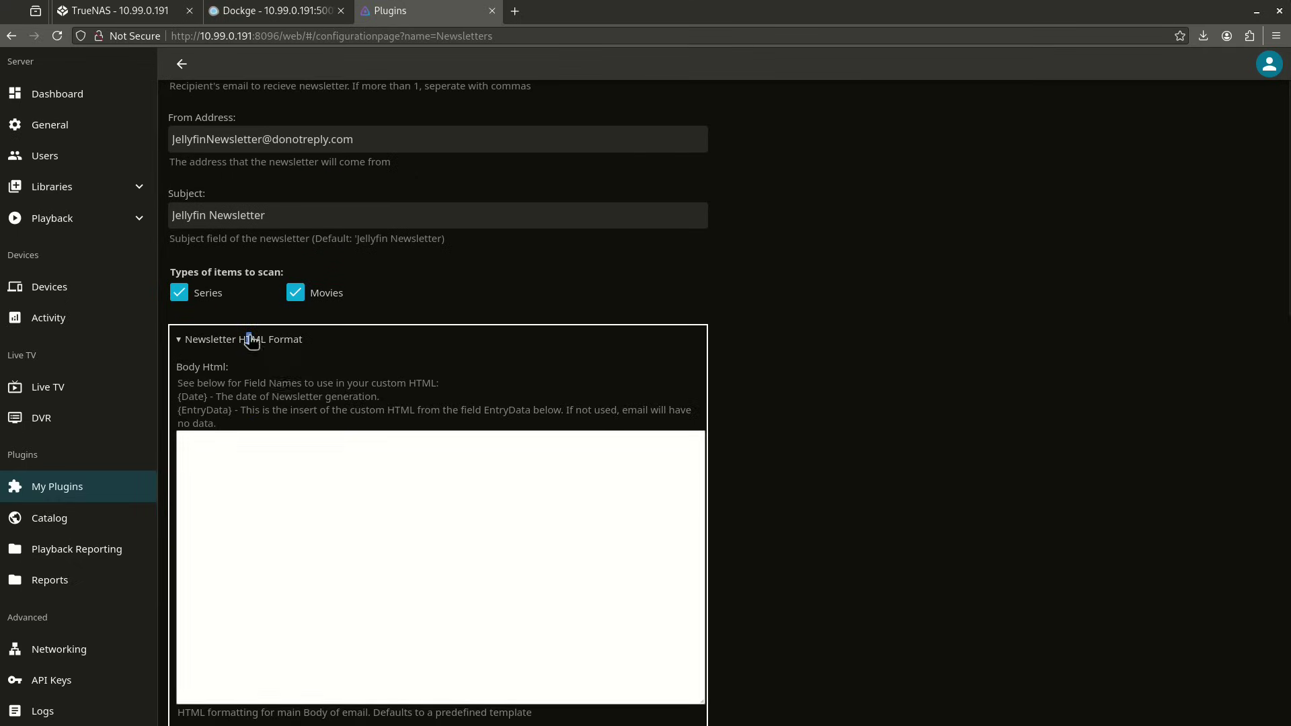
pyautogui.scroll(-4, 349, 414)
pyautogui.scroll(-3, 343, 422)
pyautogui.scroll(8, 364, 401)
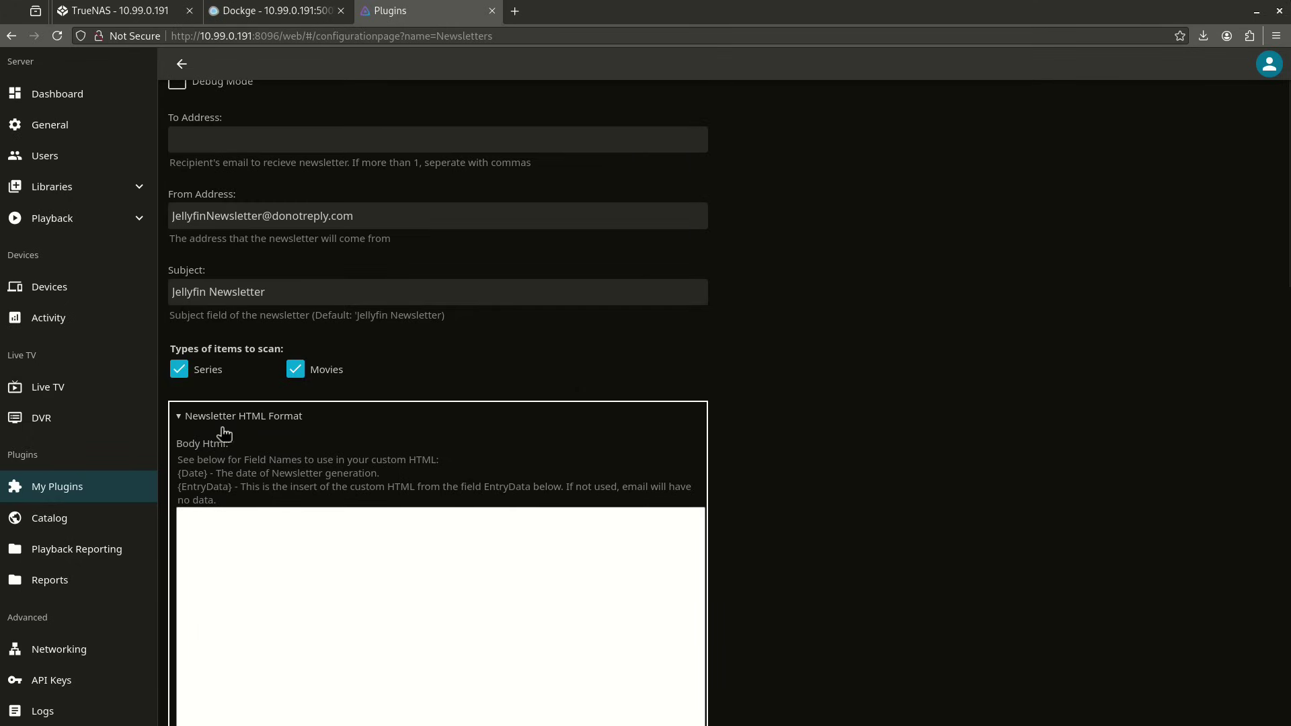
pyautogui.click(186, 422)
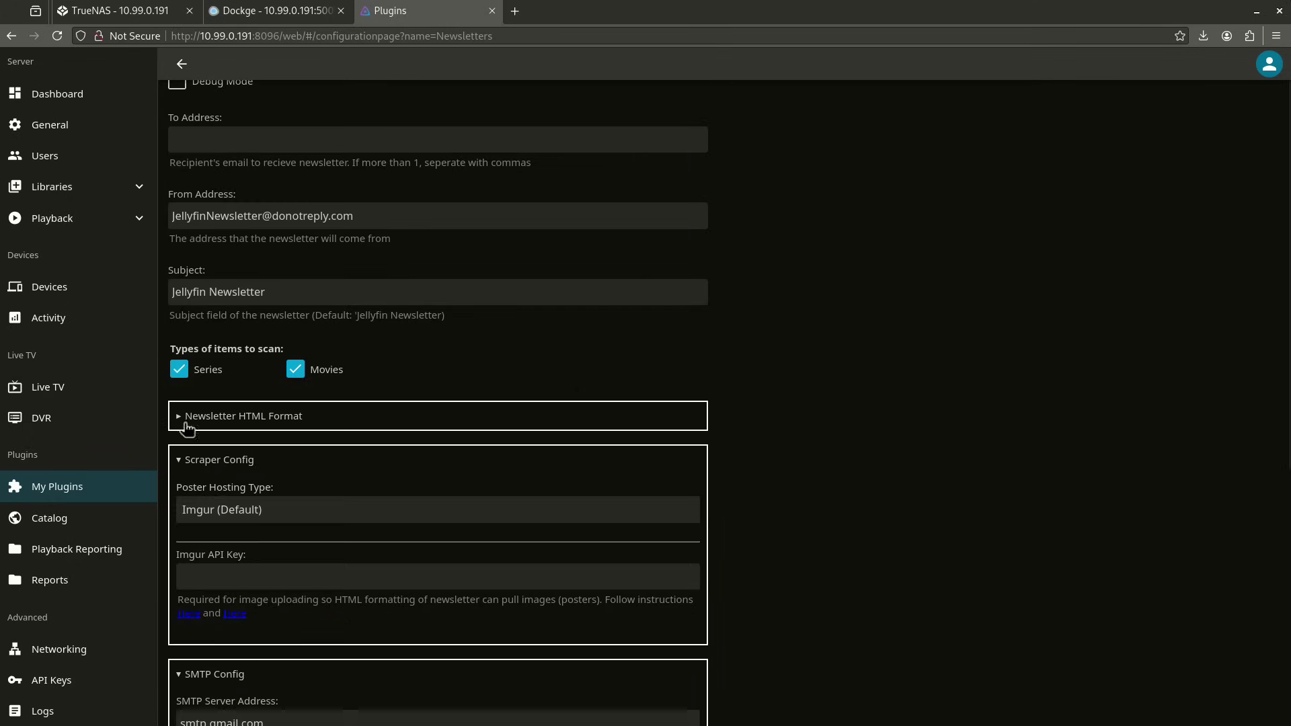
pyautogui.click(182, 460)
pyautogui.scroll(1, 409, 562)
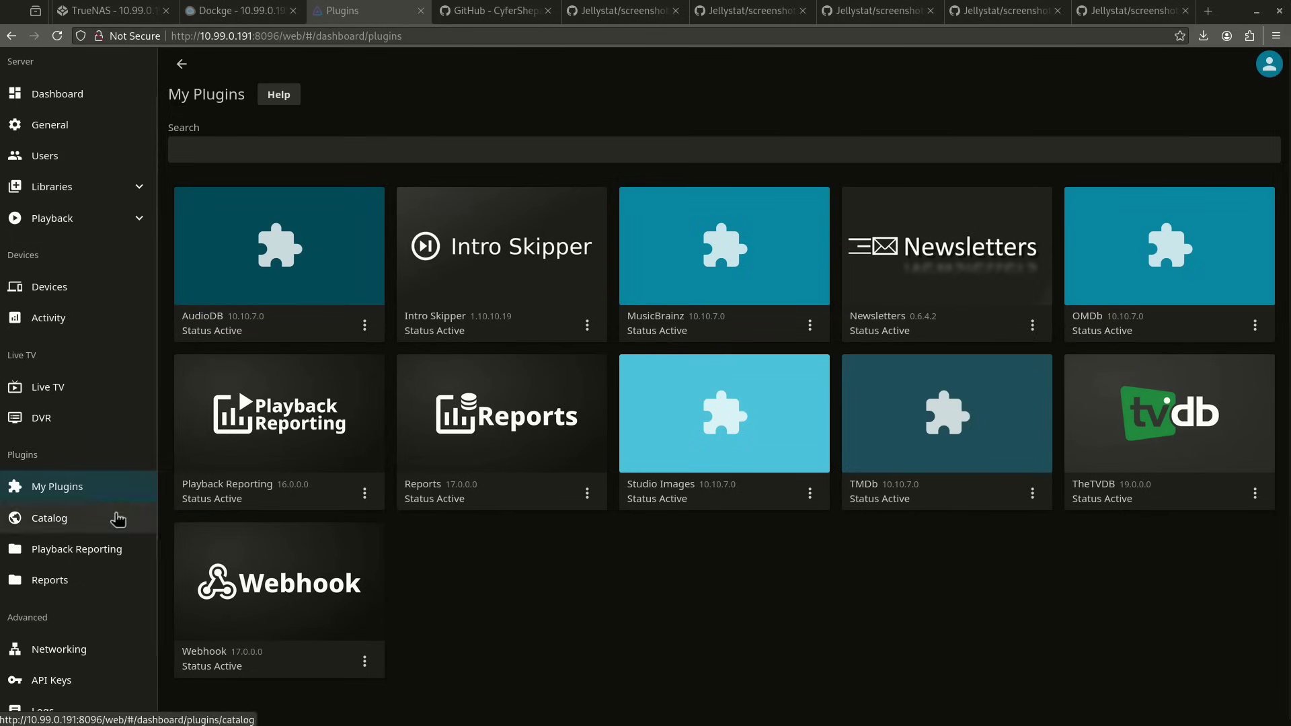
# Open the user playback report of the installed Playback Reporting plugin.
pyautogui.click(336, 423)
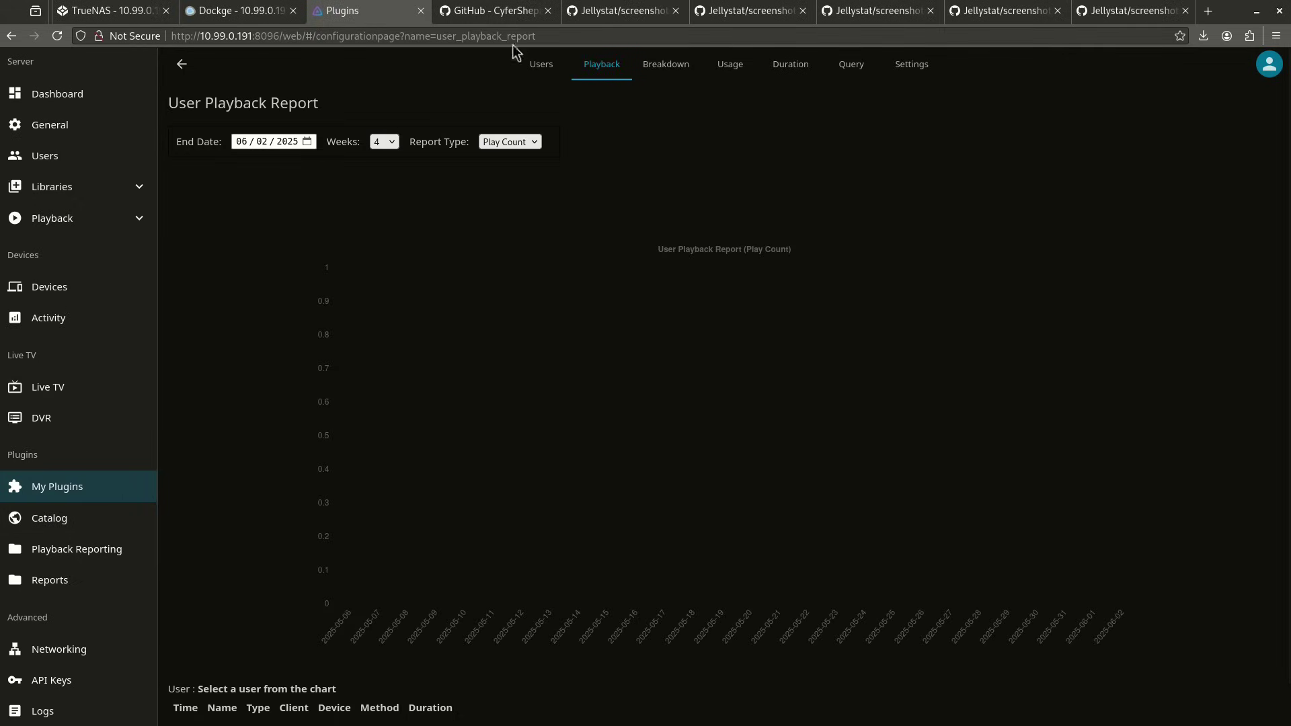
# Switch to the Jellystat GitHub repository and review its file list and the README's current features.
pyautogui.click(481, 15)
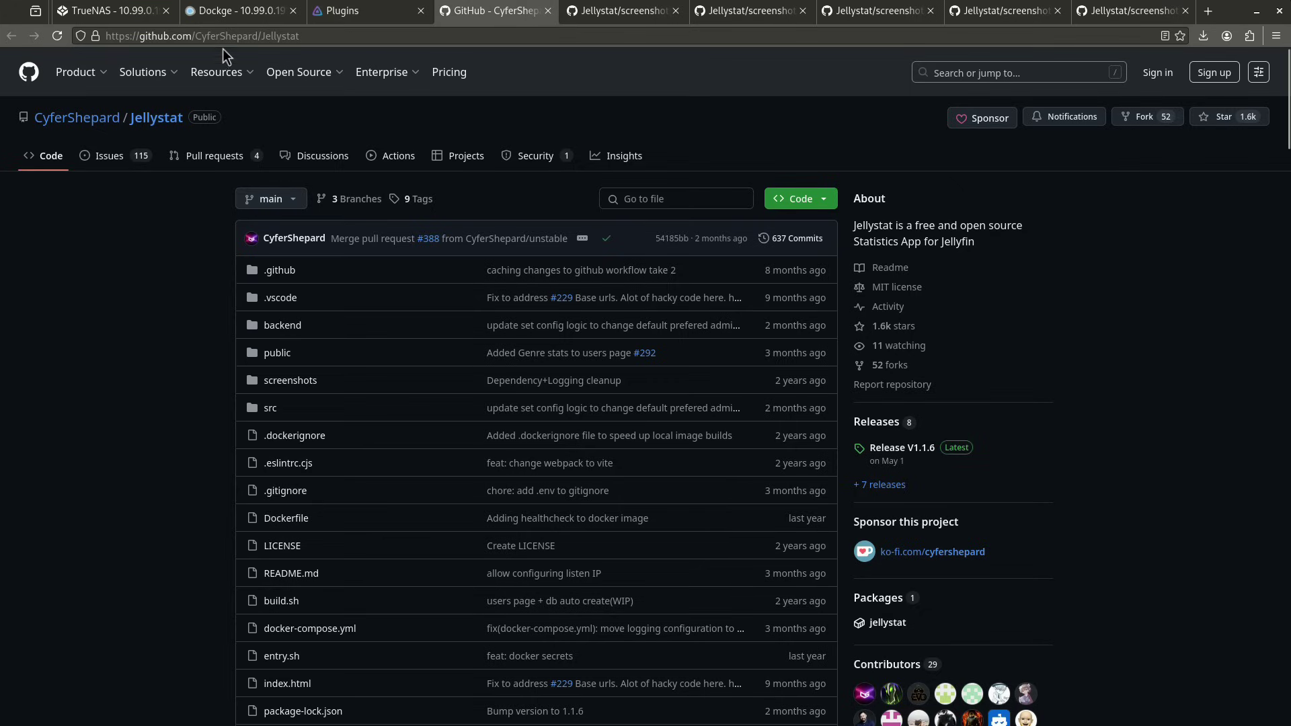
pyautogui.moveTo(298, 72)
pyautogui.scroll(-5, 527, 285)
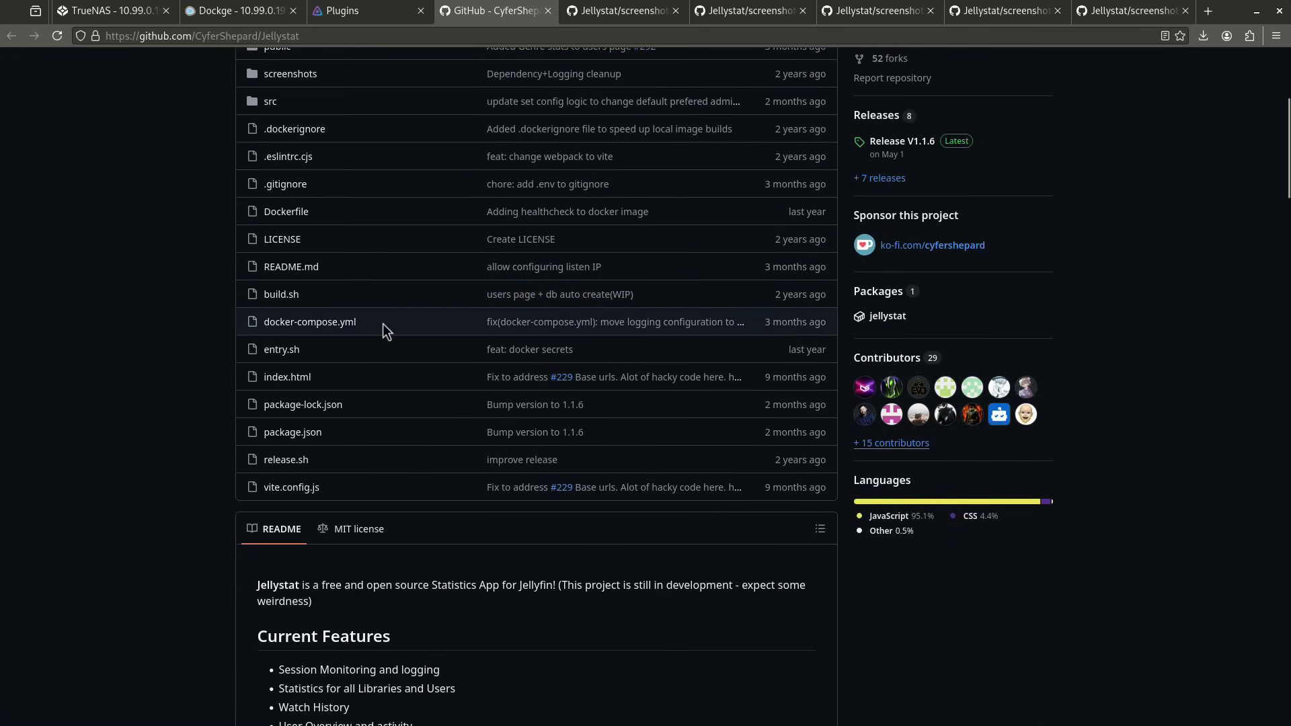
pyautogui.scroll(-7, 382, 325)
pyautogui.scroll(5, 380, 312)
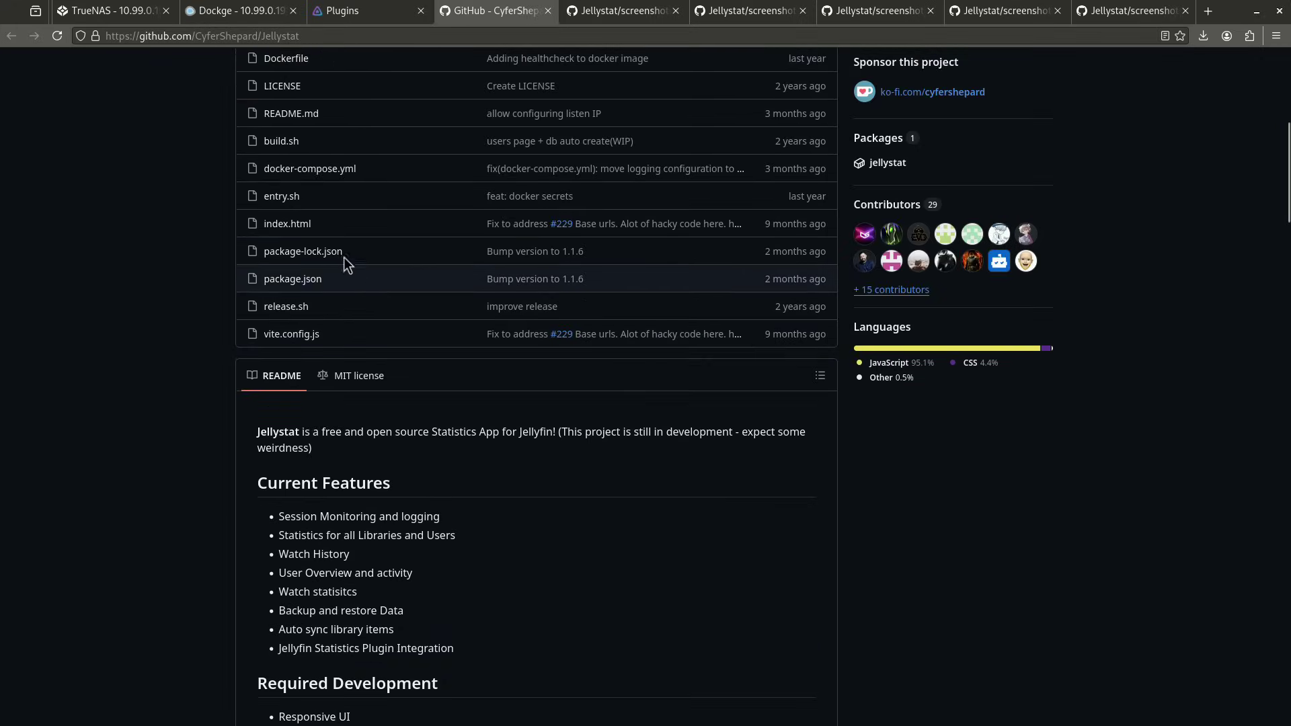
# Open docker-compose.yml in the Jellystat repository and examine the jellystat-db and jellystat service definitions.
pyautogui.click(304, 176)
pyautogui.scroll(-5, 542, 415)
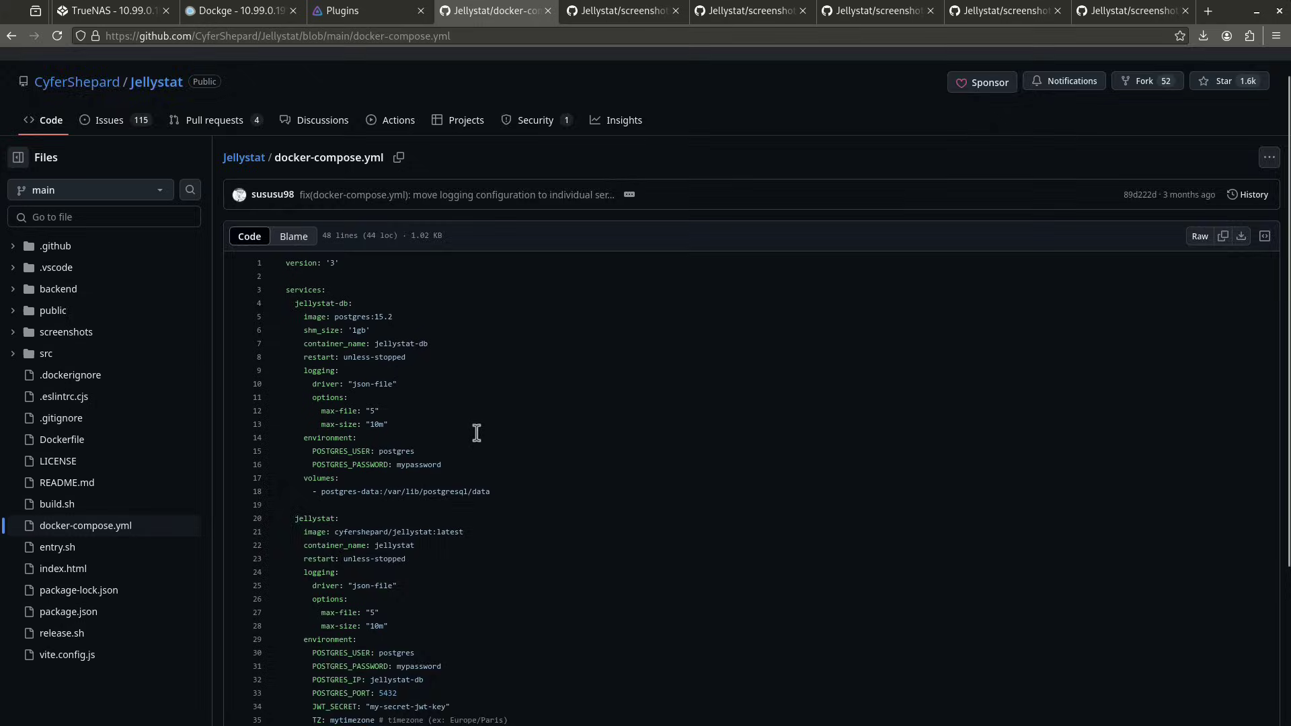
pyautogui.scroll(3, 437, 403)
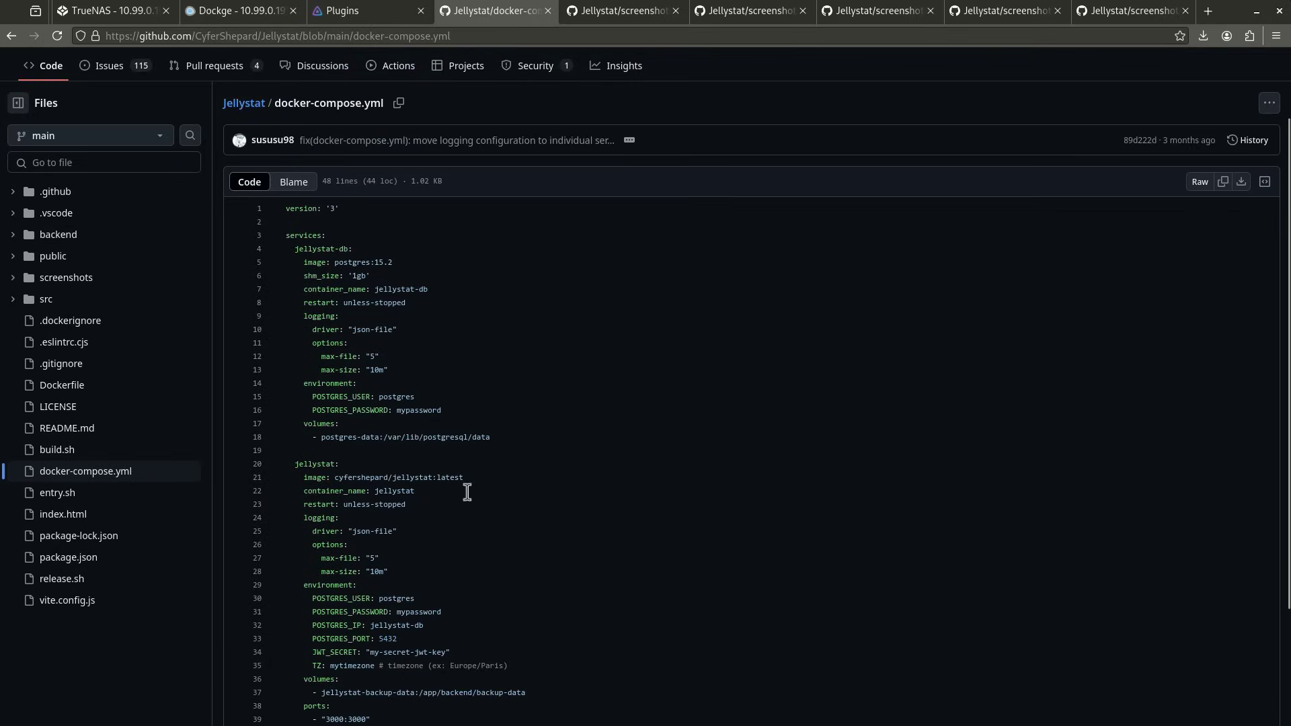
# Return to the Jellystat repository page and examine the README's environmental variables and Docker launch instructions.
pyautogui.hotkey('alt', 'Left')
pyautogui.scroll(-15, 391, 419)
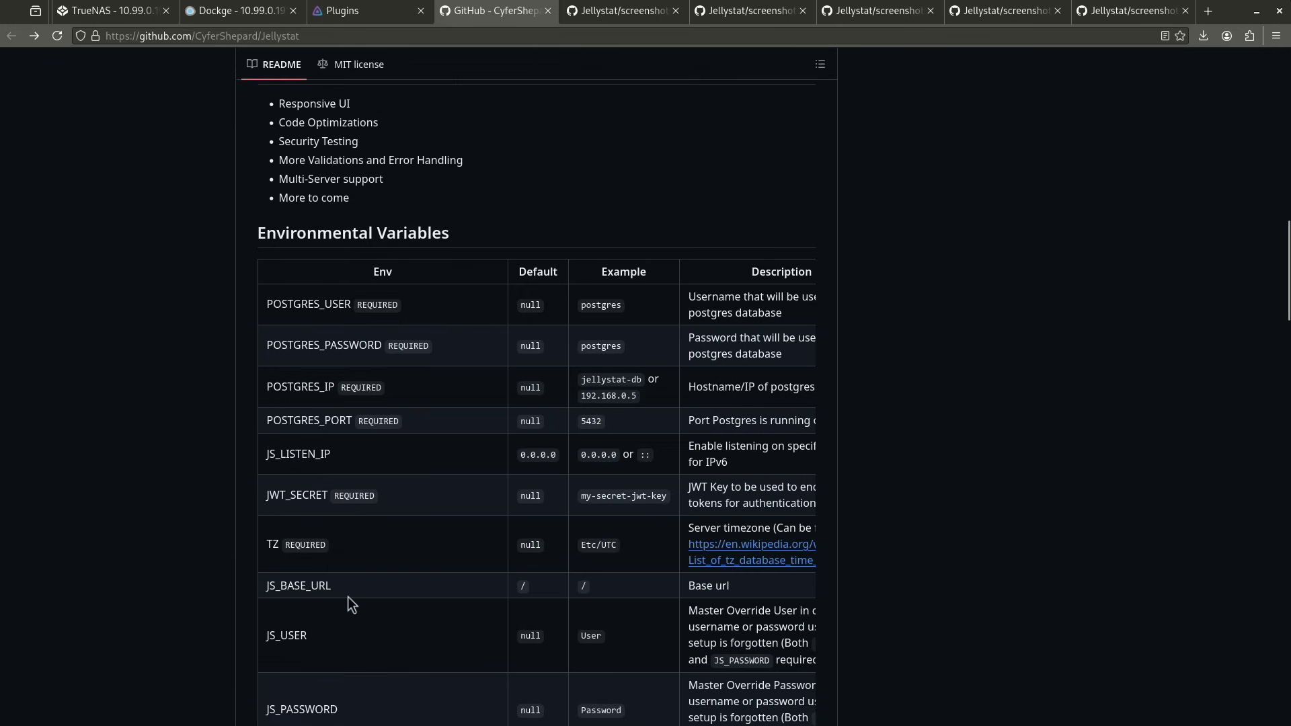
pyautogui.scroll(-4, 318, 451)
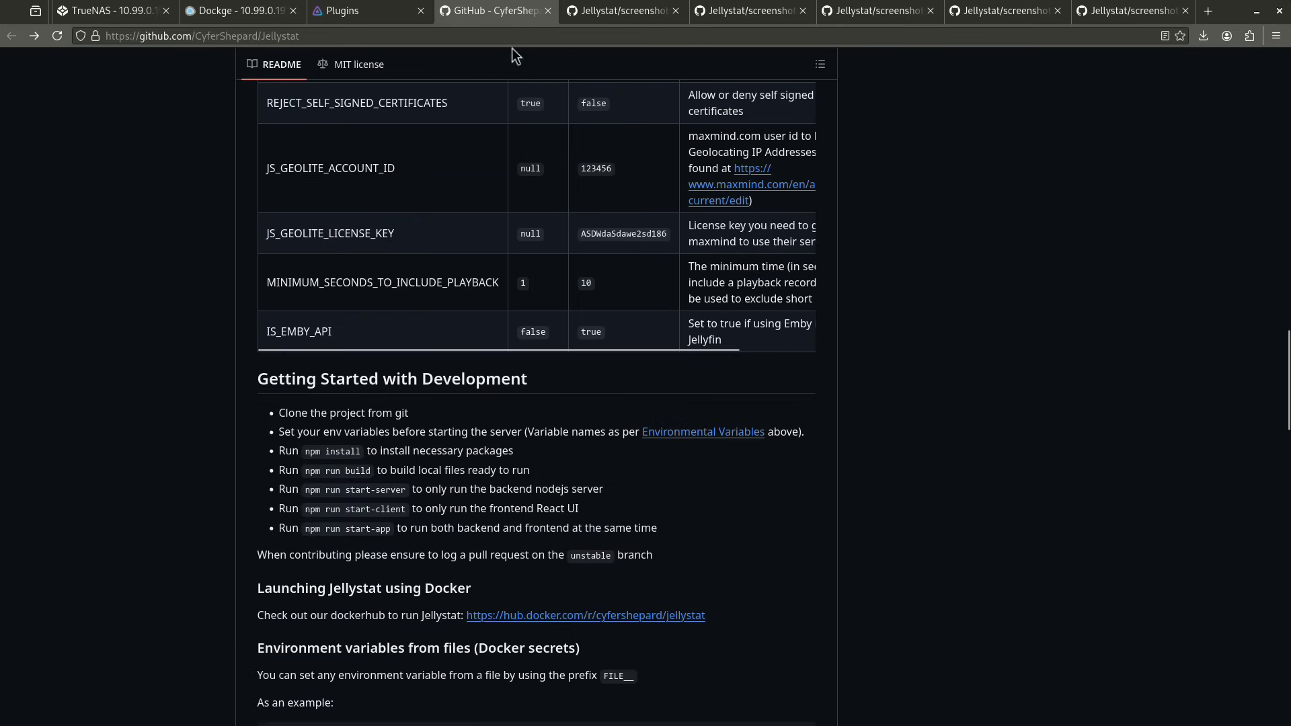
# View the Jellystat screenshots Home.PNG, Users.PNG, Activity.PNG, Libraries.PNG and settings.PNG one after another.
pyautogui.click(622, 10)
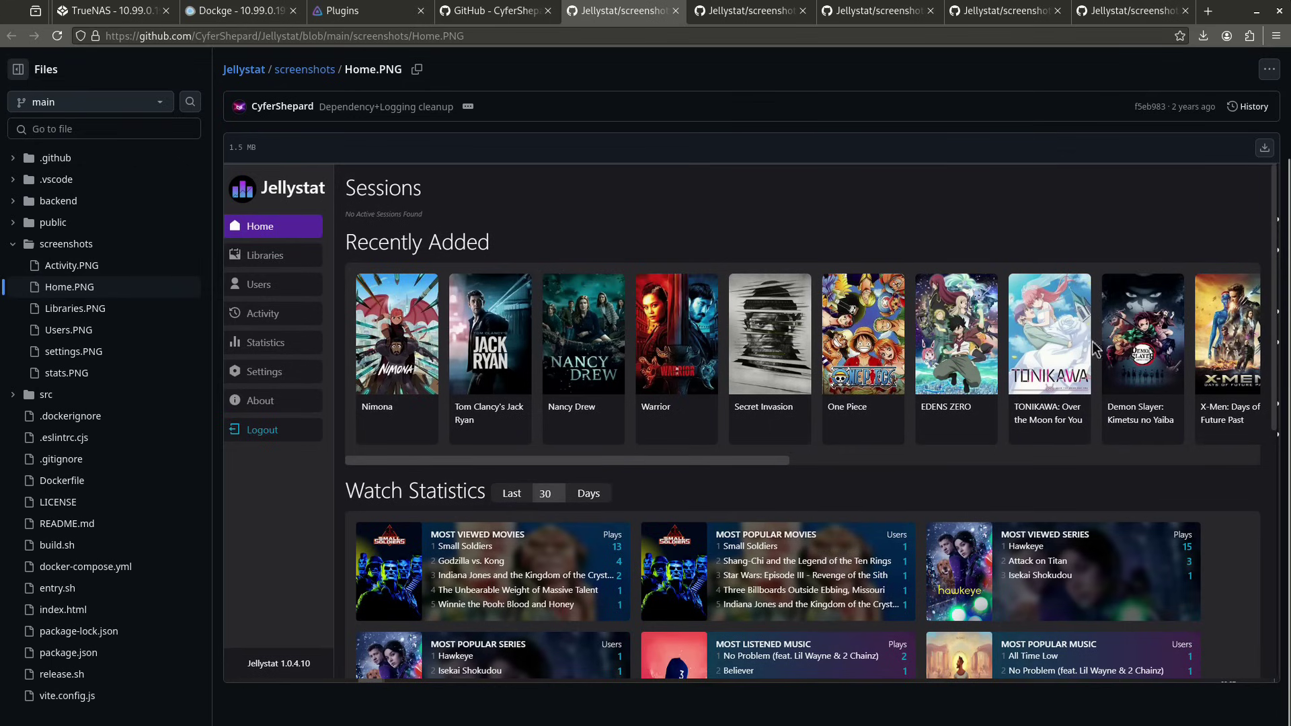
pyautogui.click(715, 13)
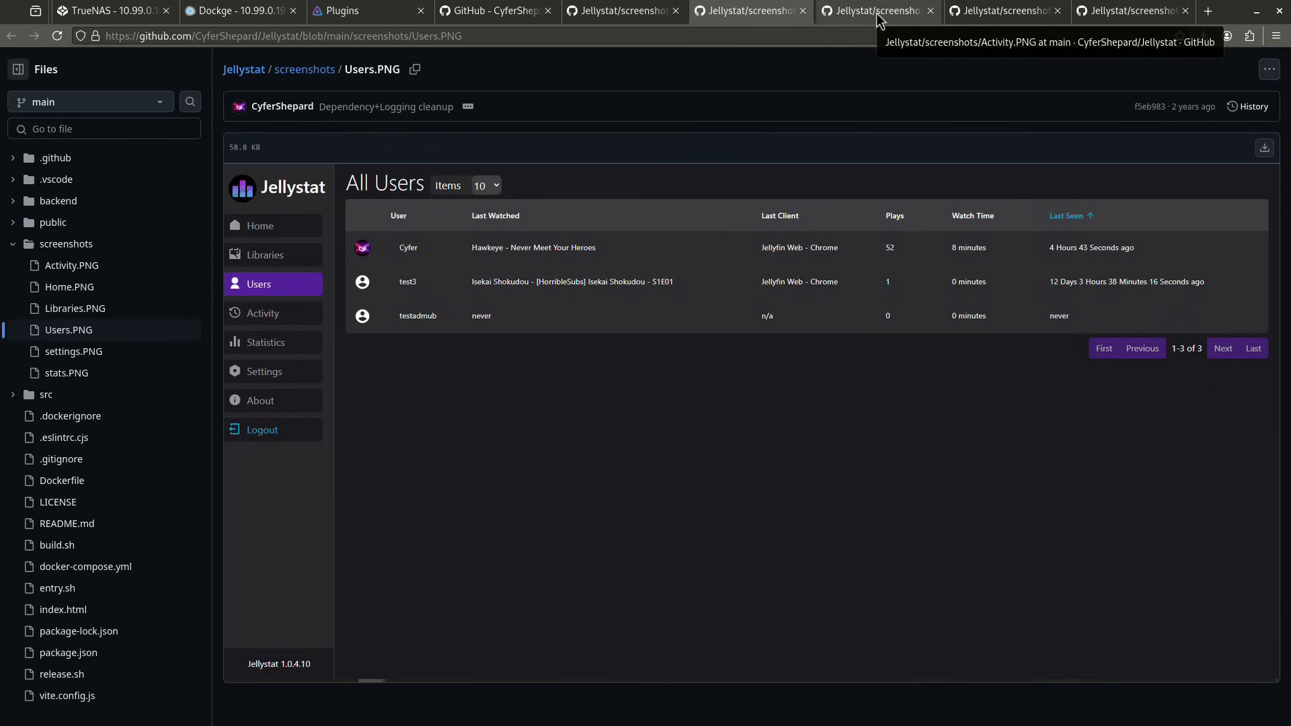
pyautogui.click(877, 14)
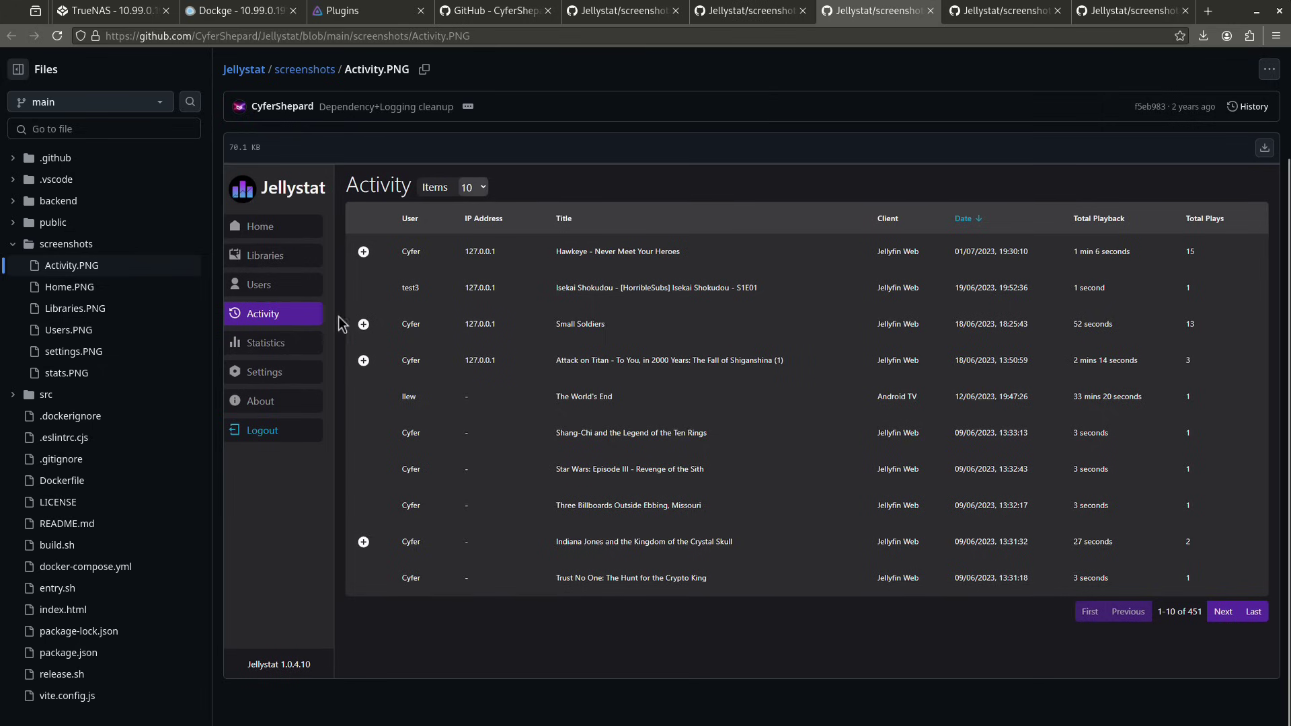
pyautogui.click(1002, 14)
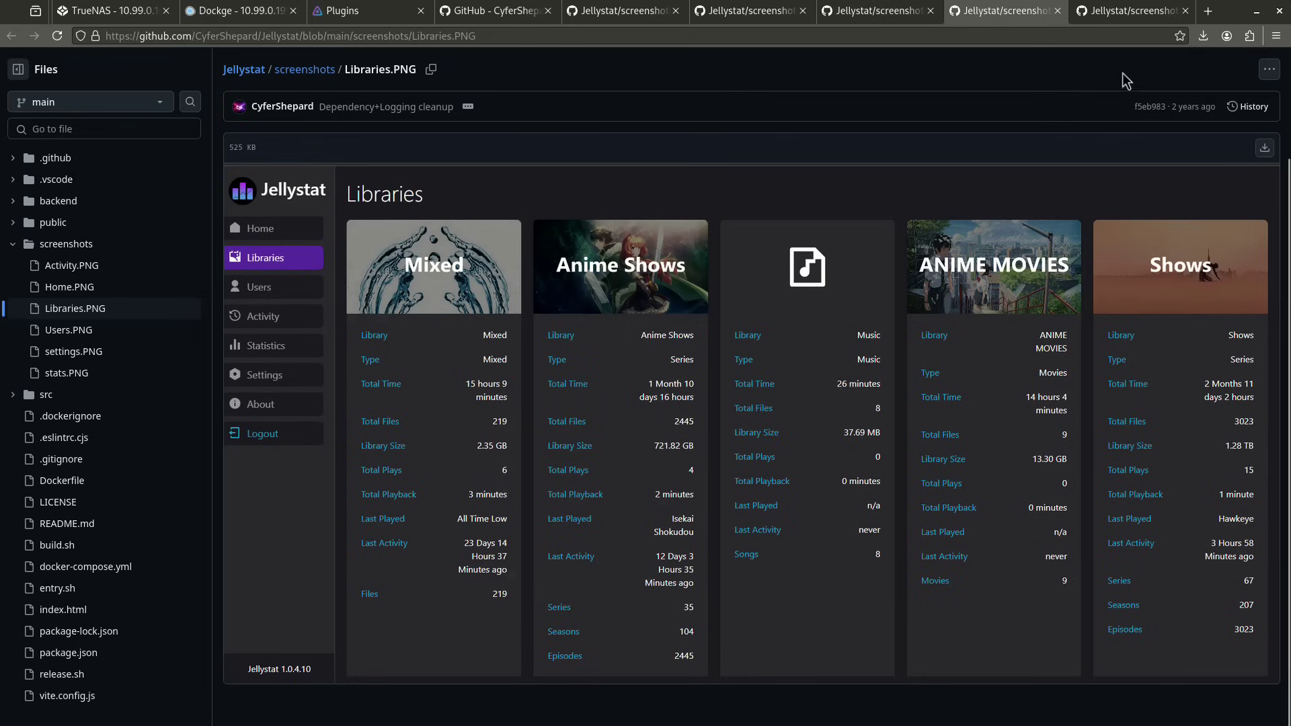
pyautogui.click(1135, 13)
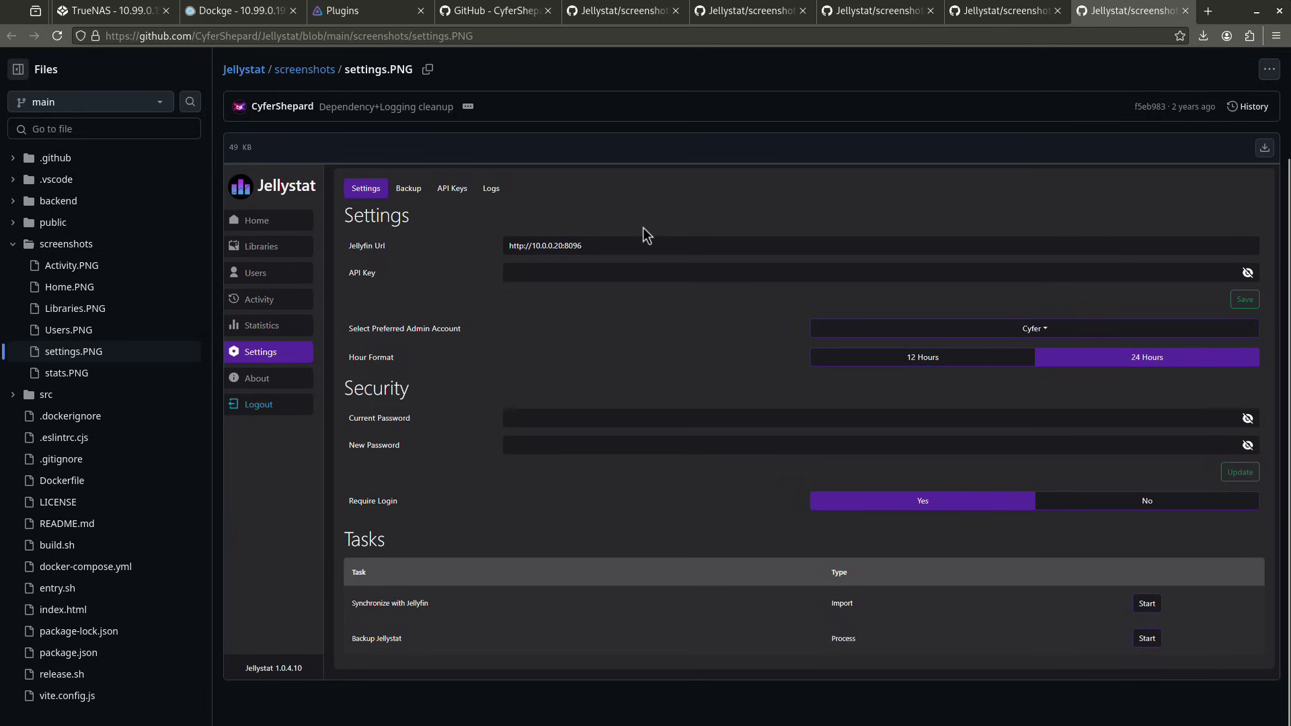
# Revisit the Jellystat Home, Activity and Libraries screenshots to compare the statistics they offer.
pyautogui.click(757, 13)
pyautogui.click(632, 18)
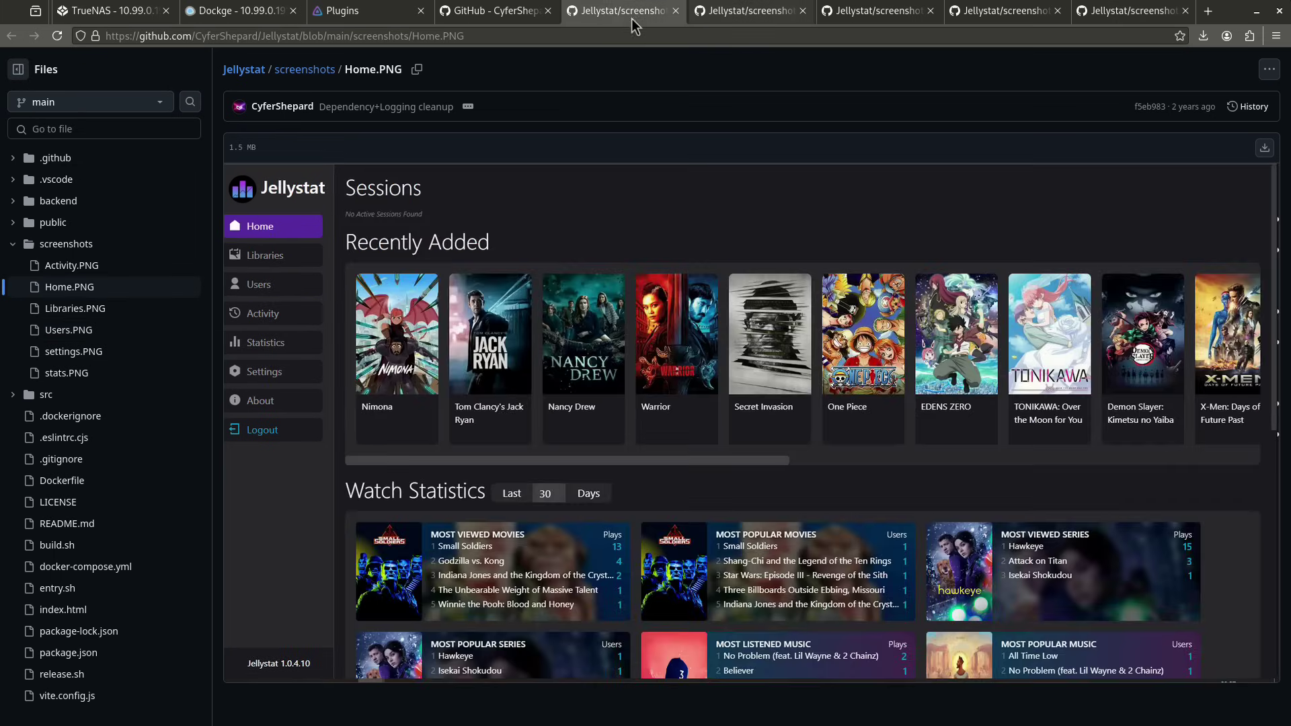
pyautogui.click(874, 13)
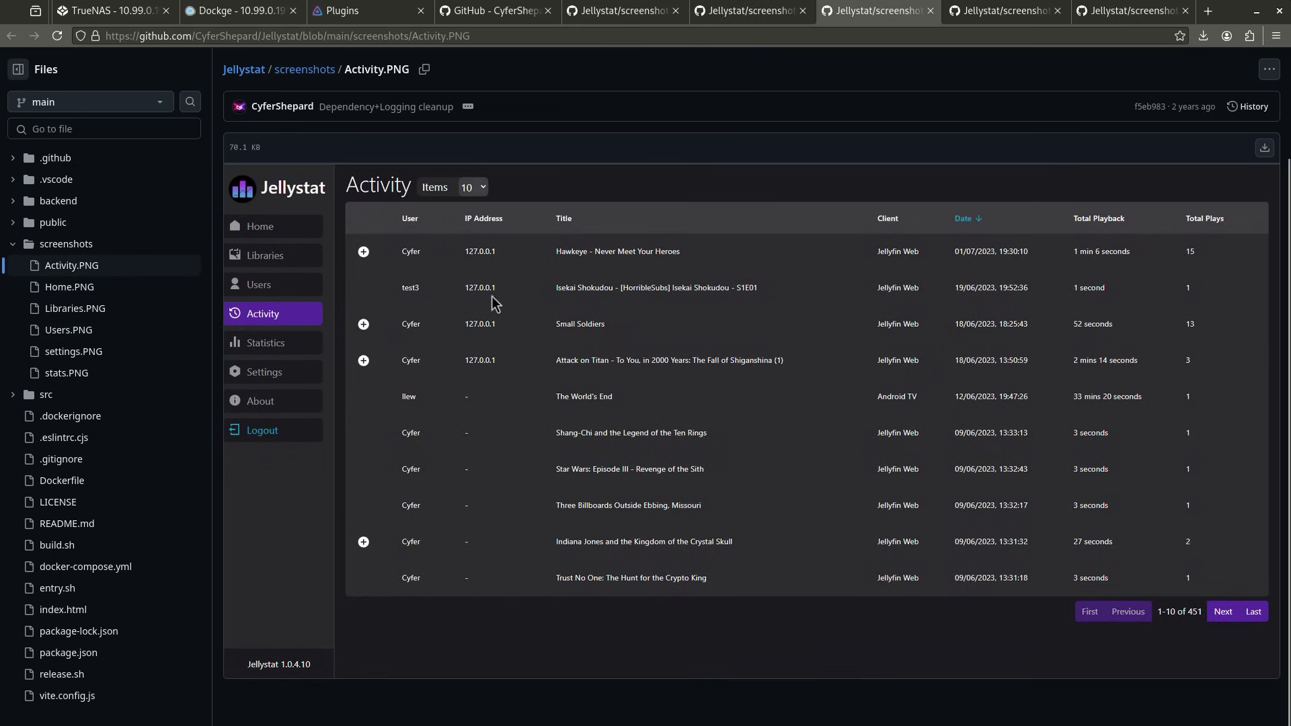
pyautogui.click(954, 15)
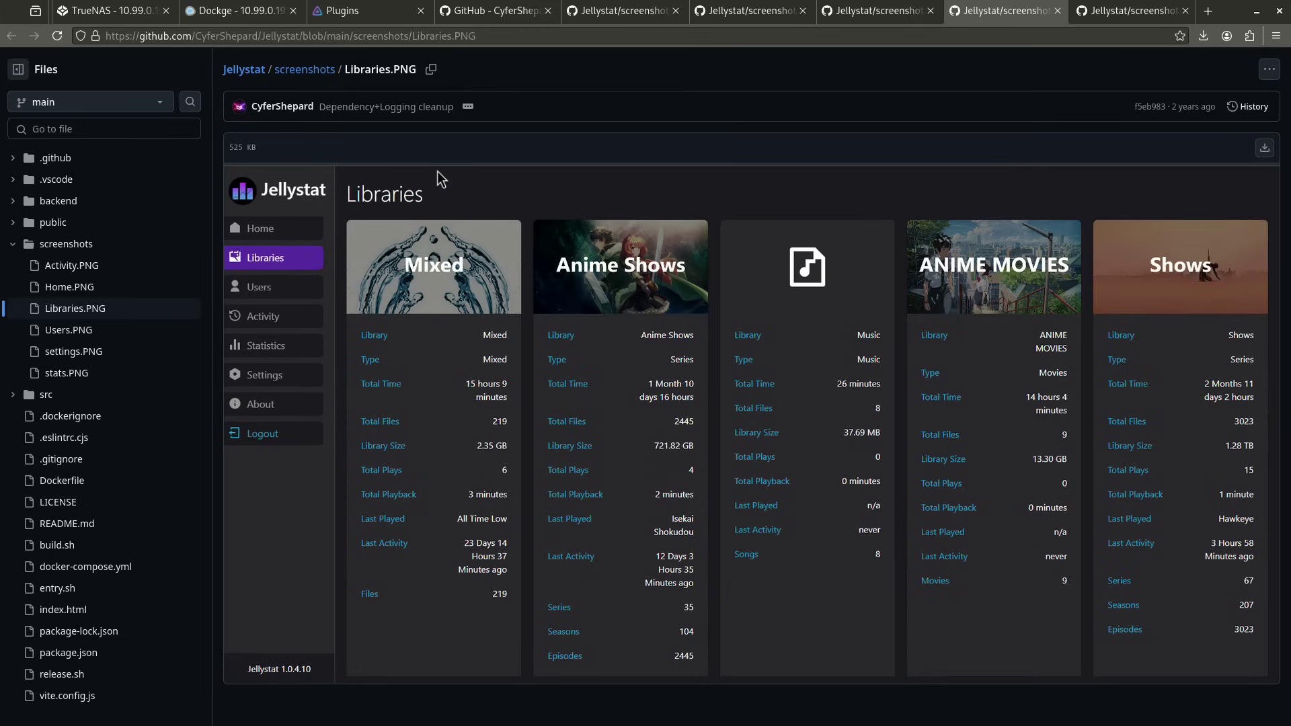
# Return to the Jellyfin home screen and look into the Shows and Movies libraries.
pyautogui.click(349, 13)
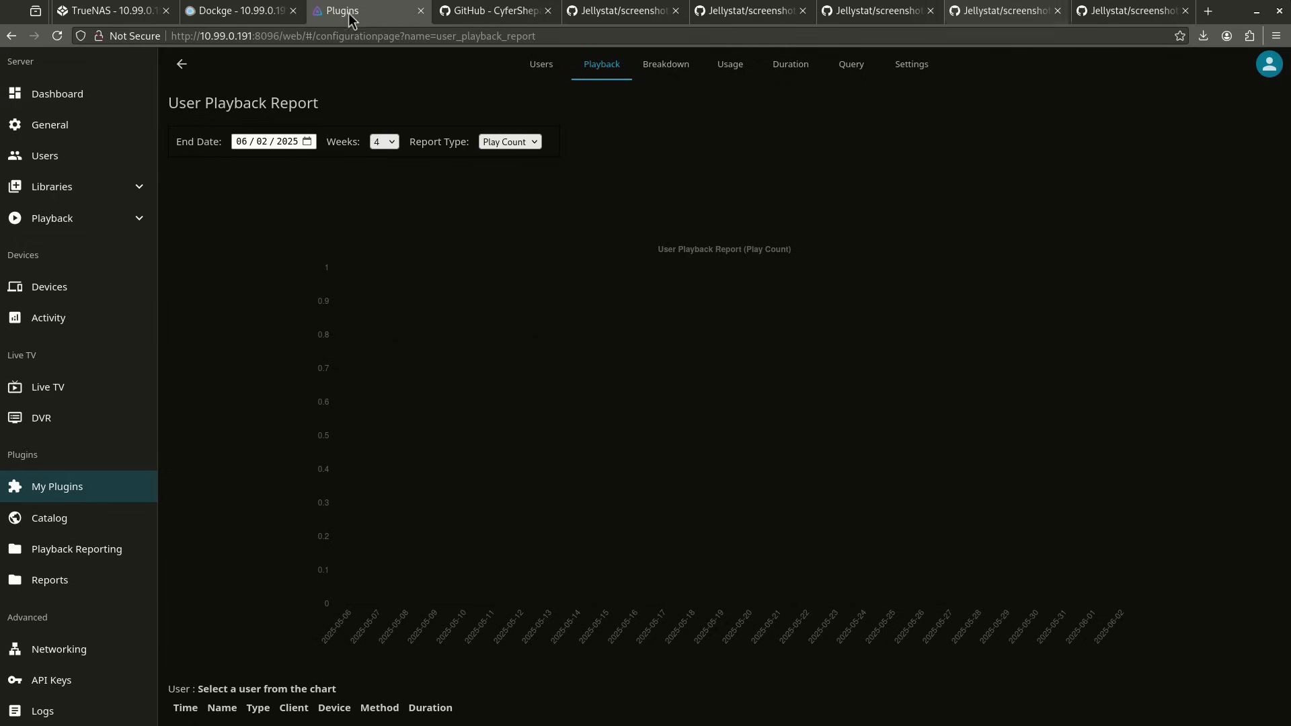
pyautogui.click(103, 98)
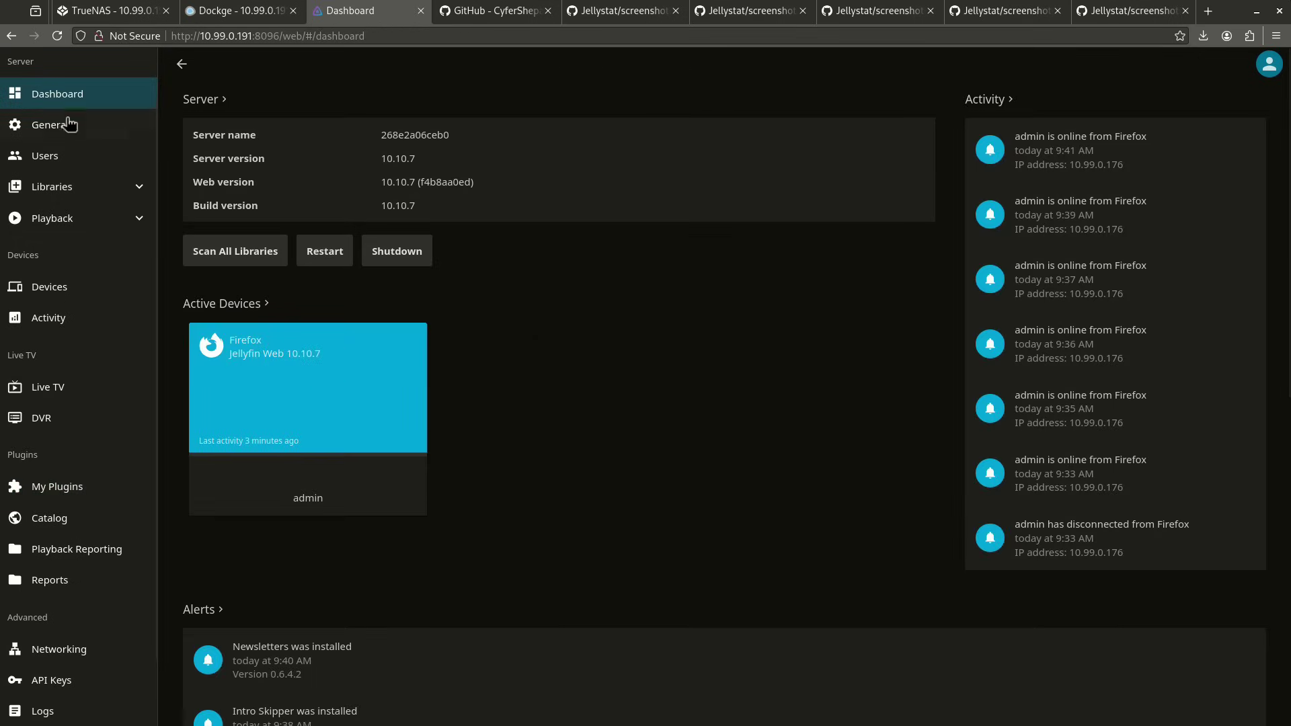
pyautogui.scroll(2, 70, 124)
pyautogui.click(72, 88)
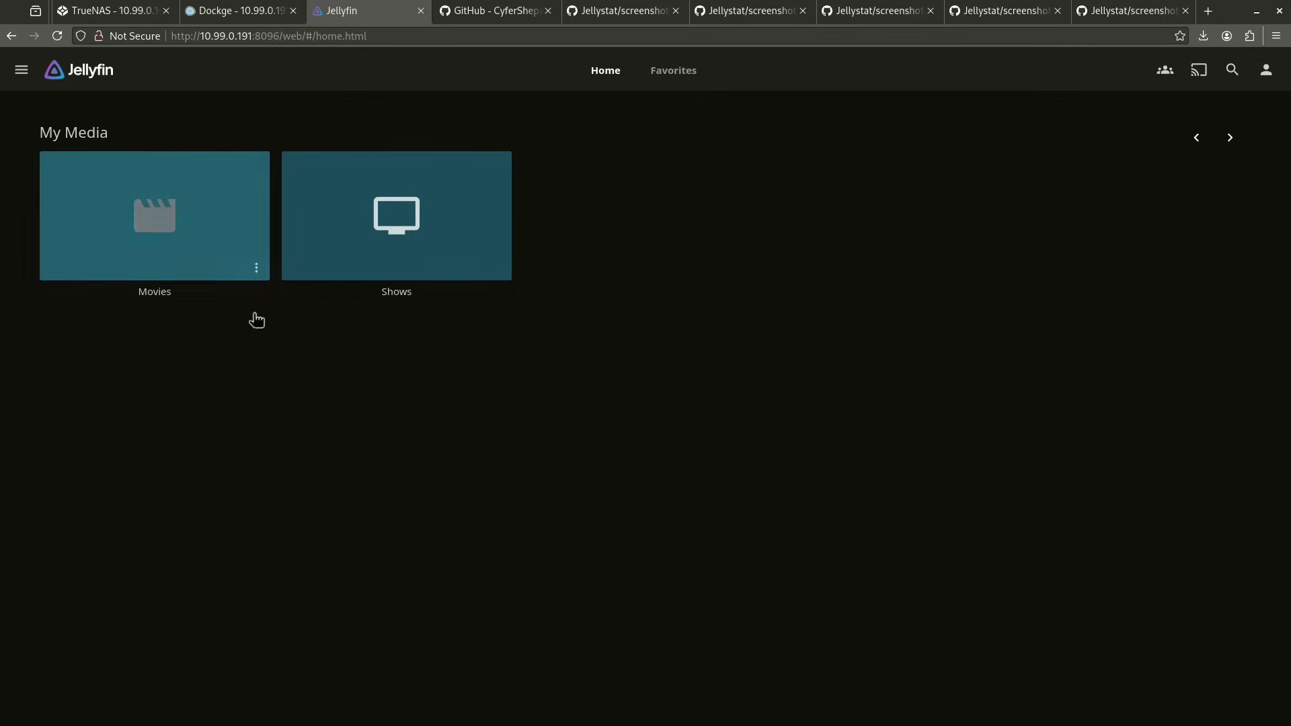
pyautogui.click(444, 246)
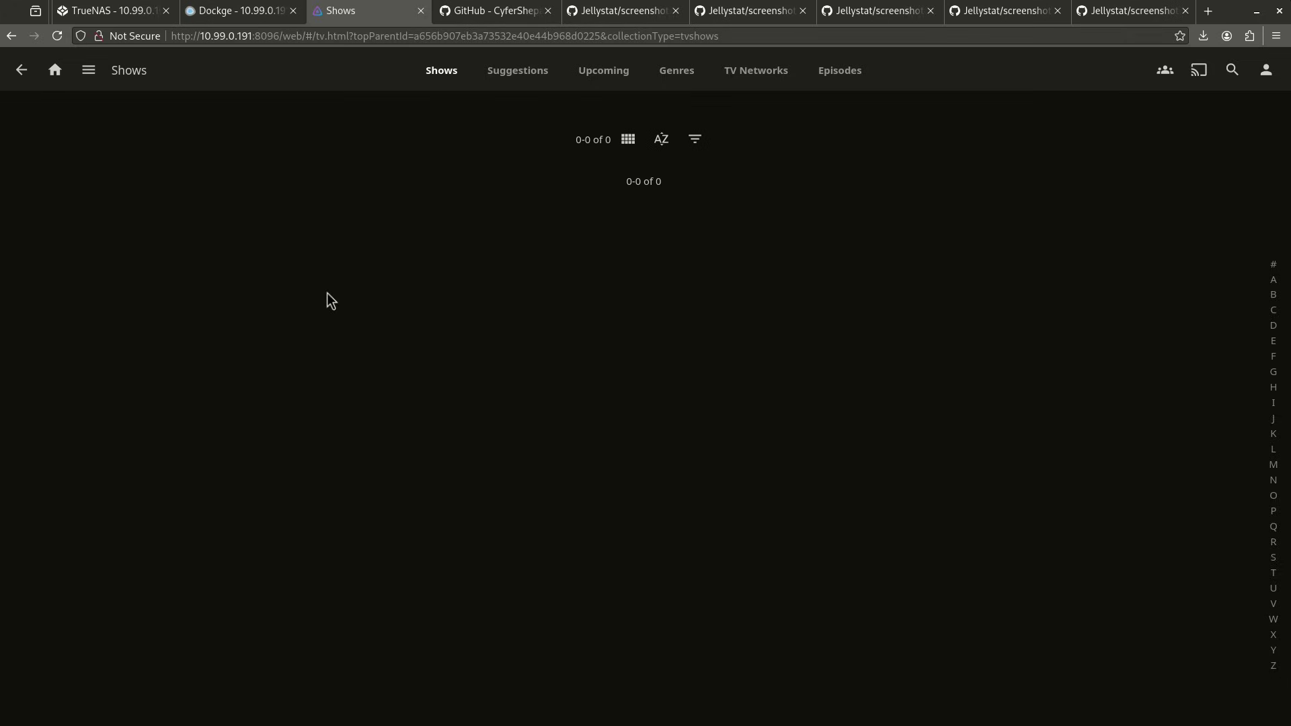
pyautogui.hotkey('alt', 'Left')
pyautogui.click(267, 222)
pyautogui.hotkey('alt', 'Left')
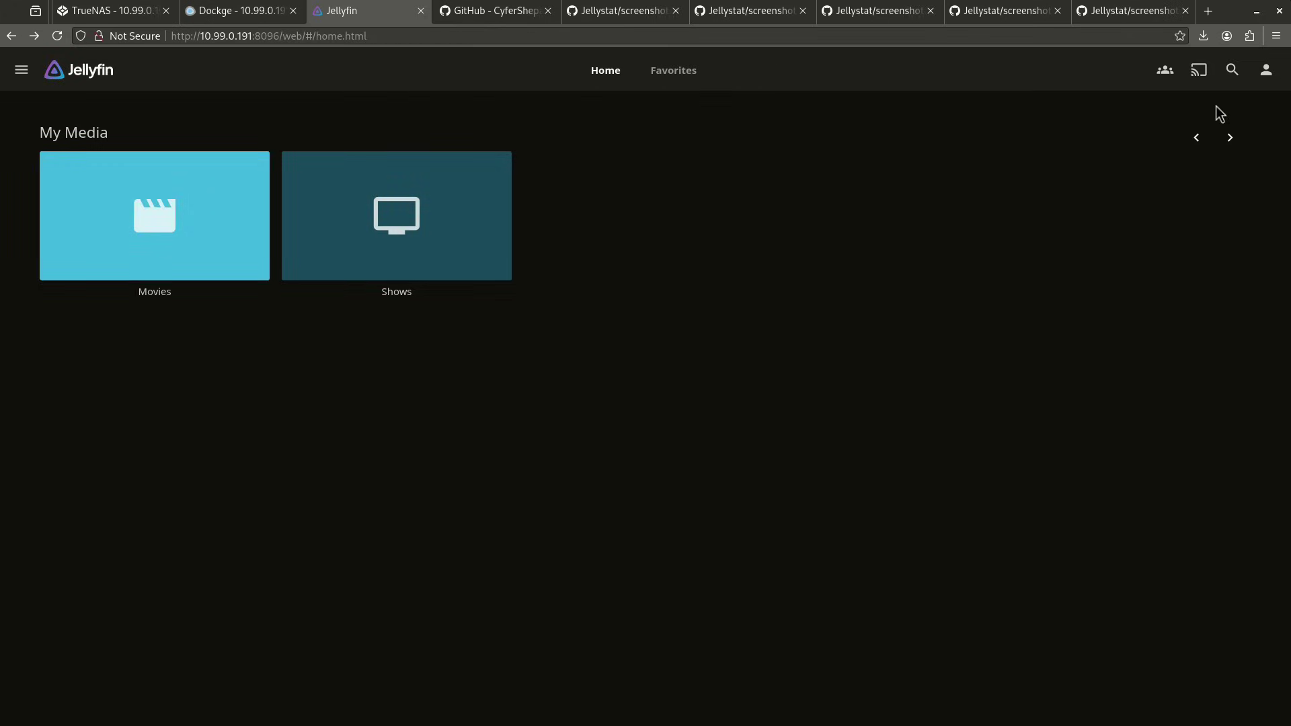
# Open the Jellyfin administration dashboard from the user settings.
pyautogui.click(1265, 71)
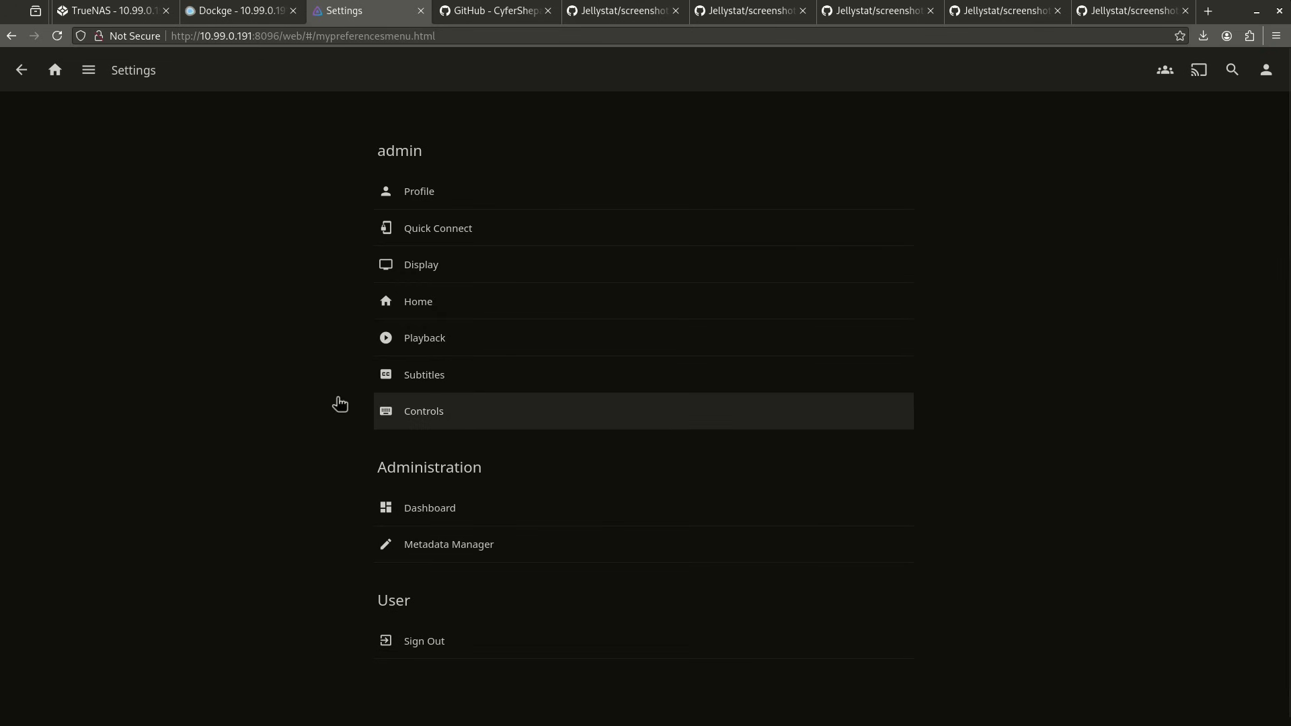
pyautogui.click(464, 515)
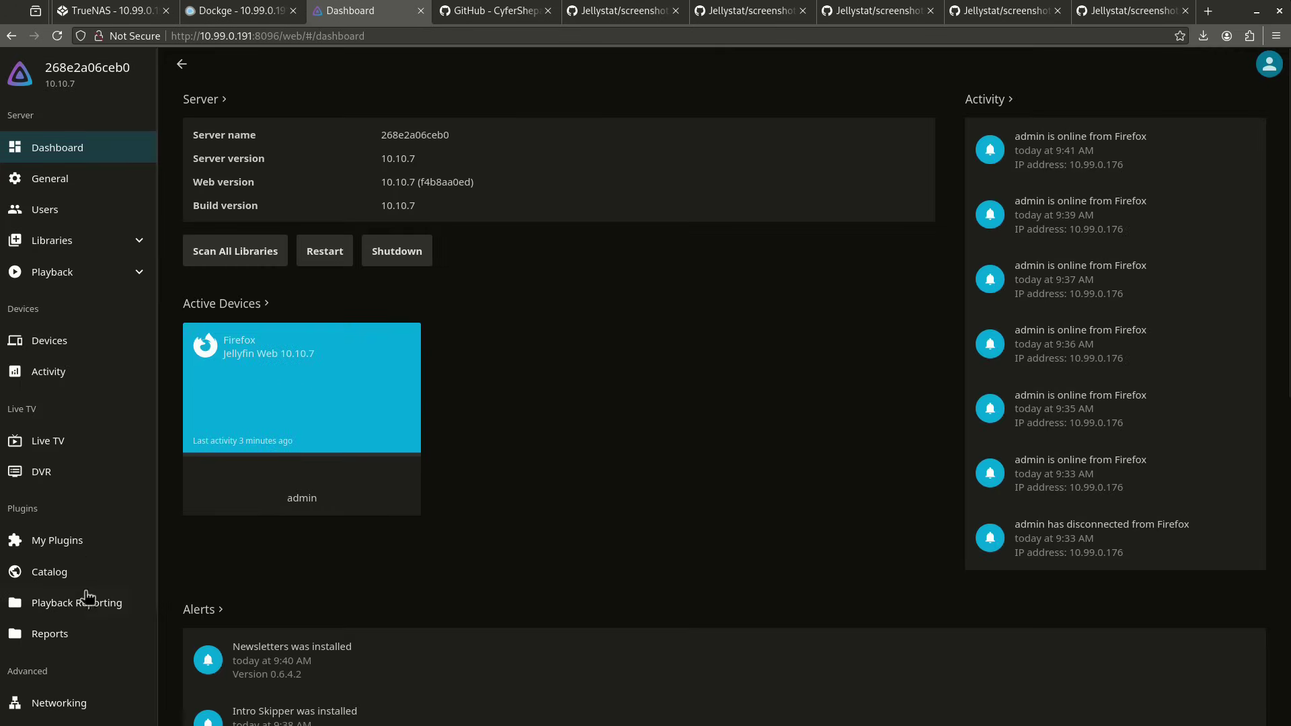